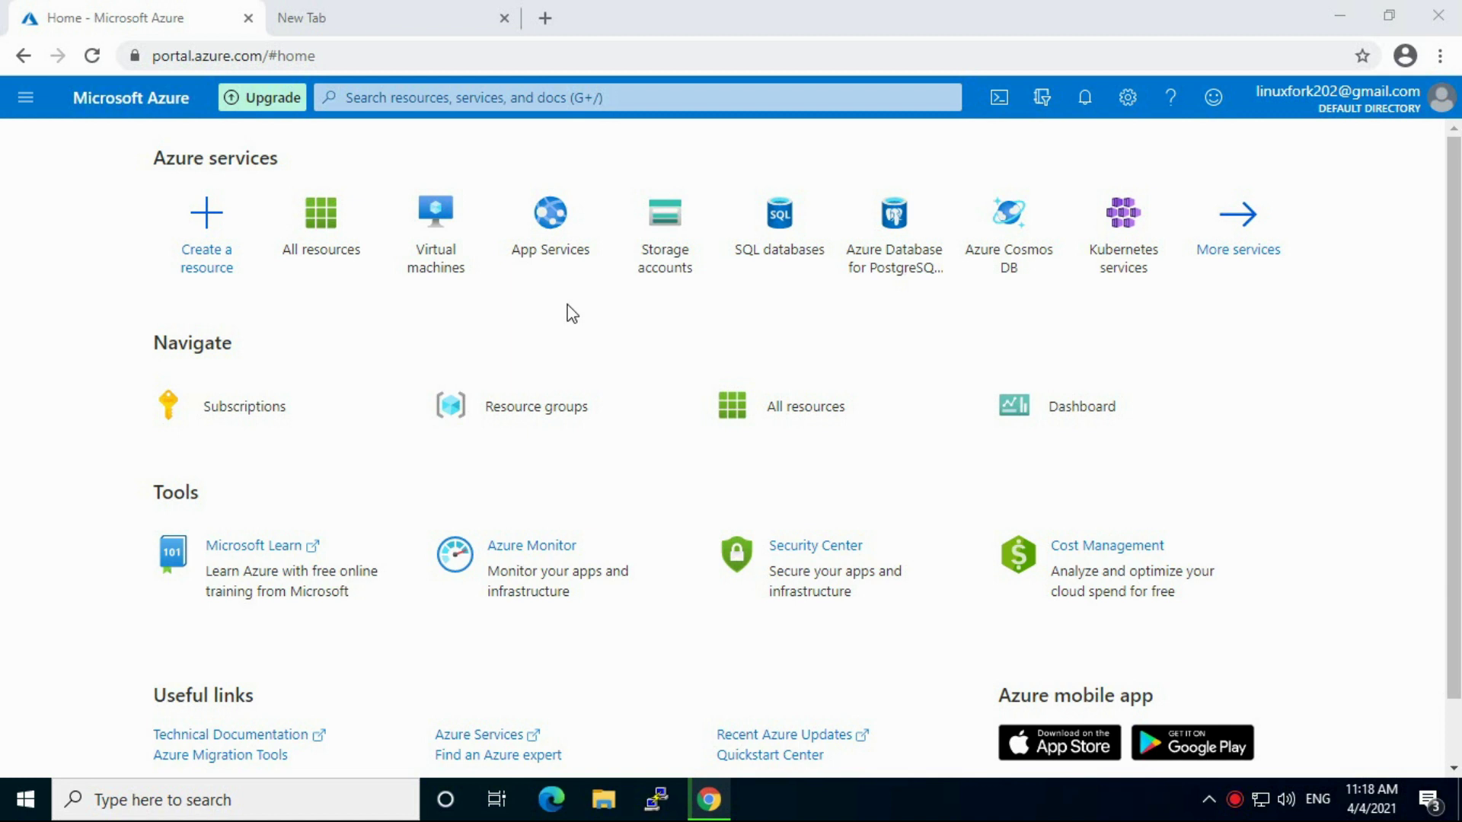
Step: Find the Resource groups service through a portal search and start creating a new resource group
left_click(441, 240)
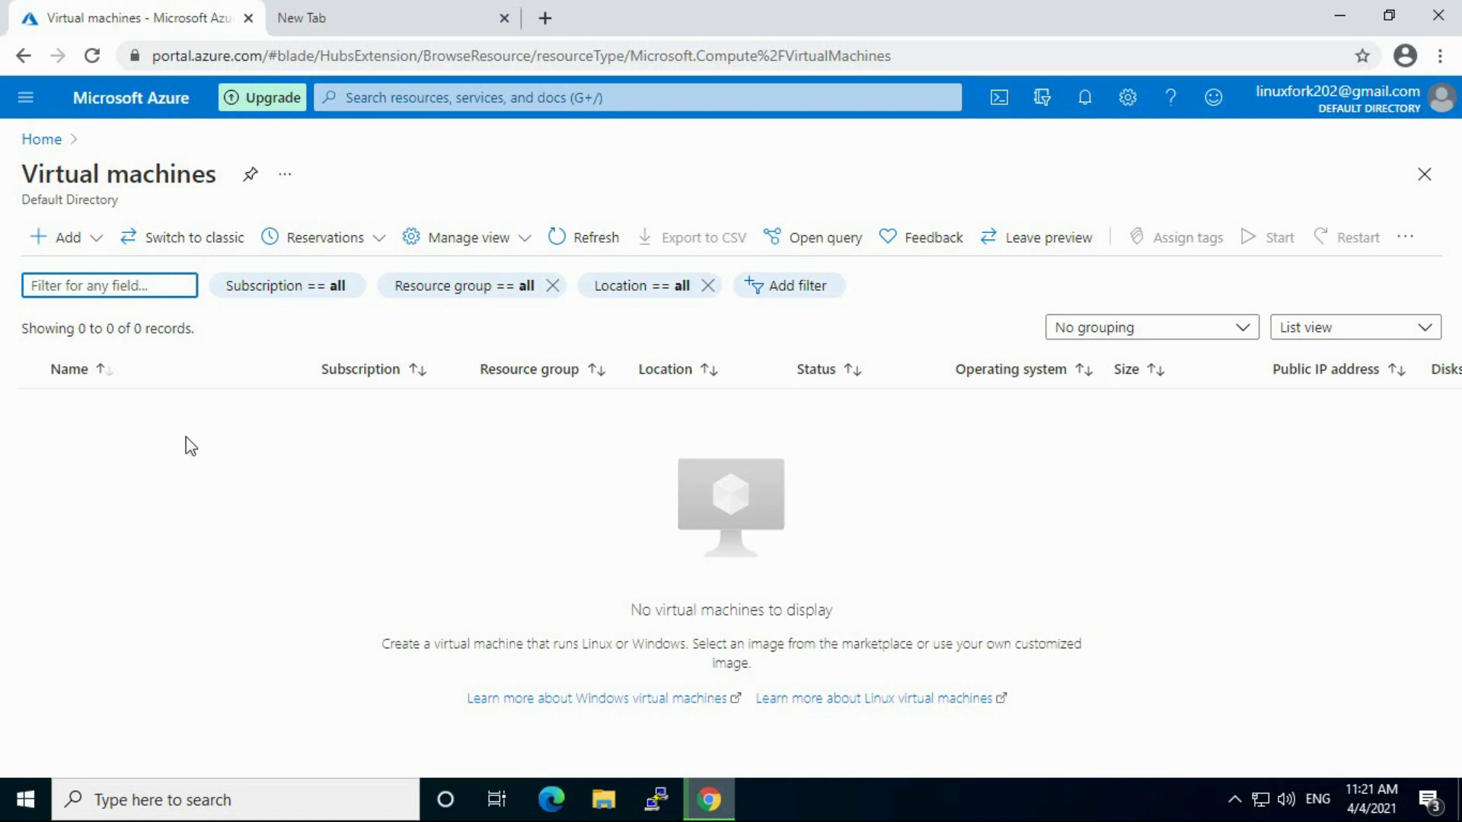
left_click(491, 99)
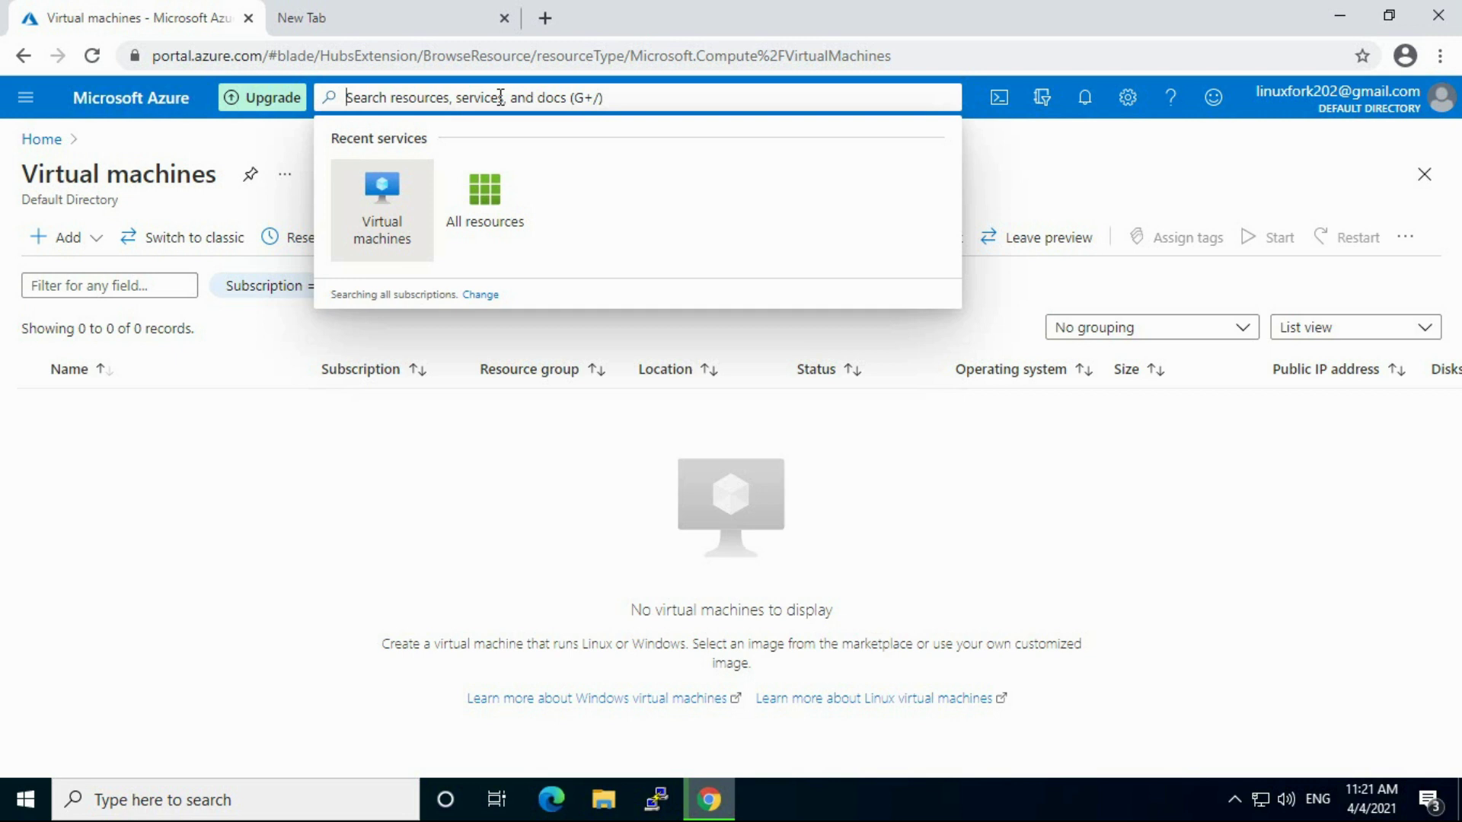
type("res")
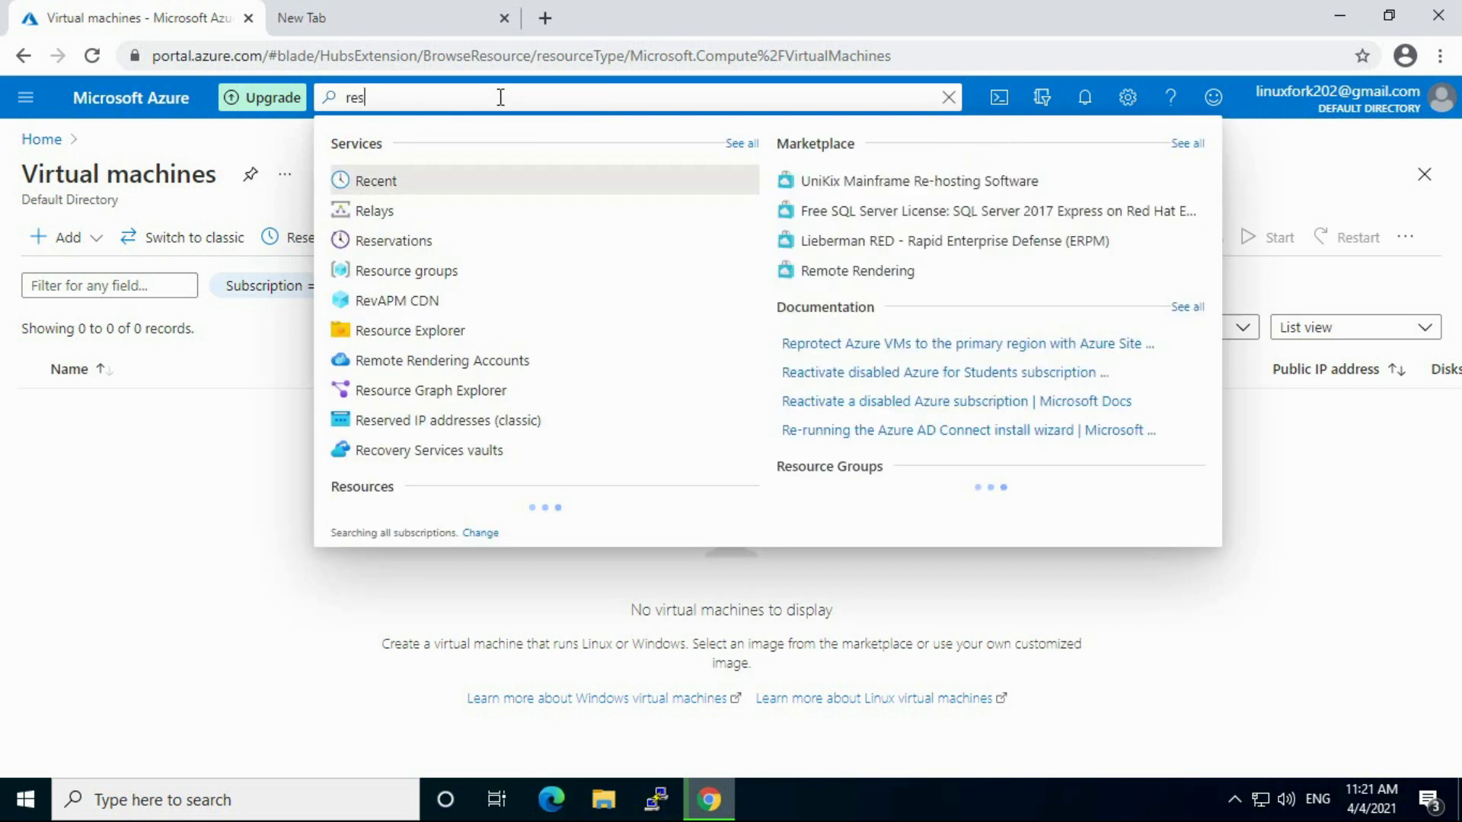
type("ou")
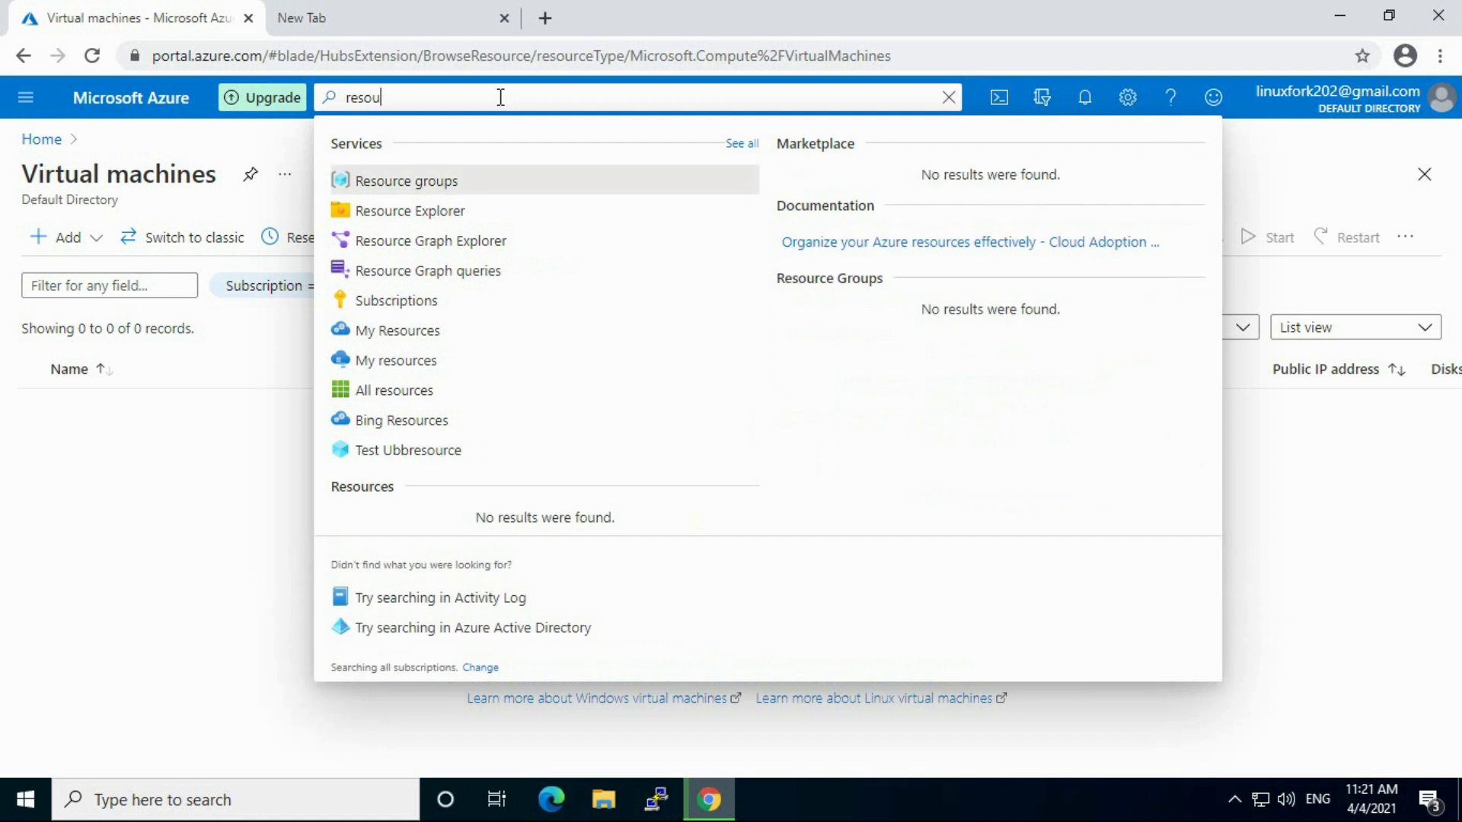
left_click(456, 183)
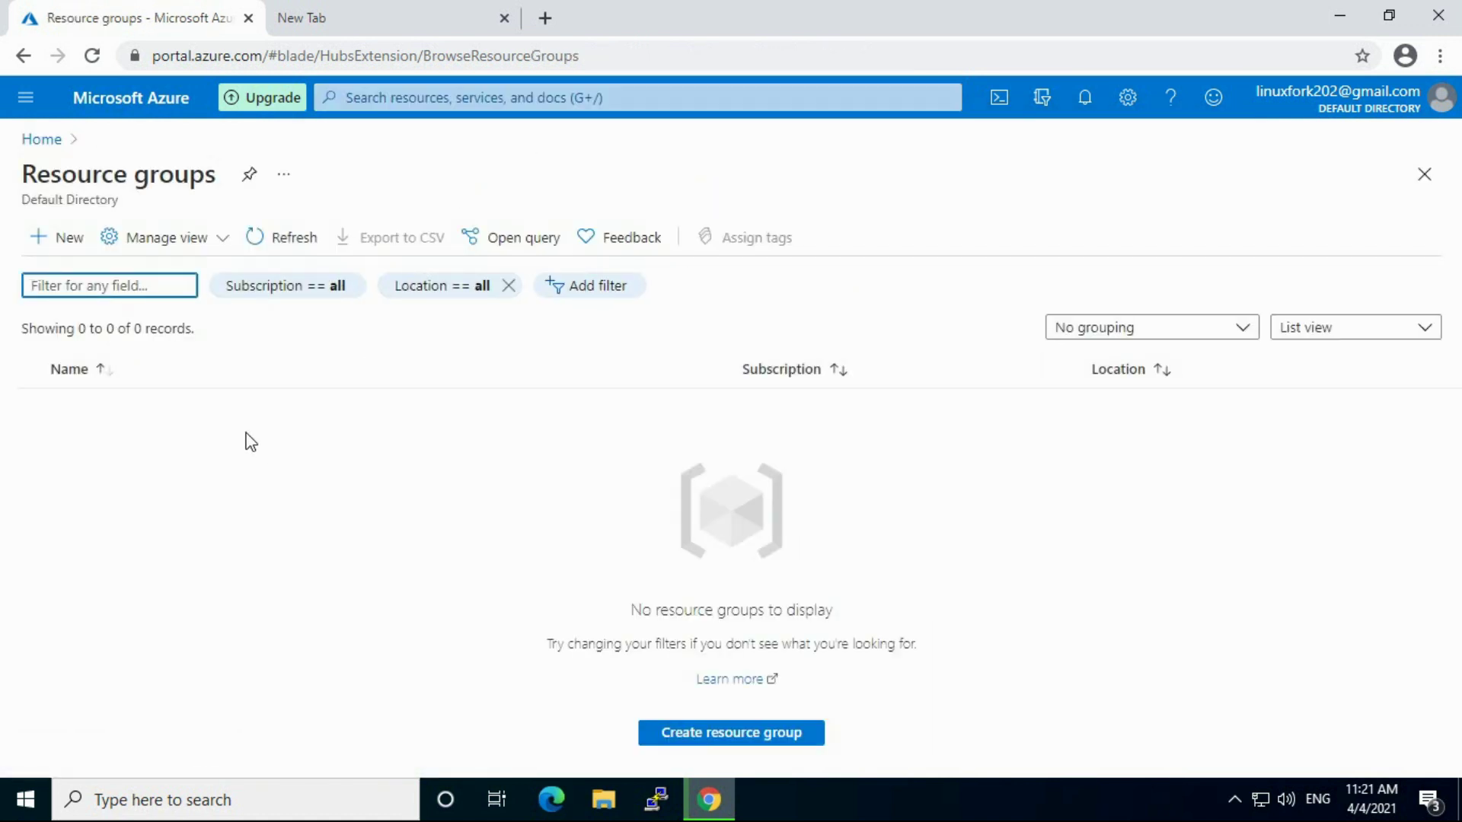
left_click(709, 735)
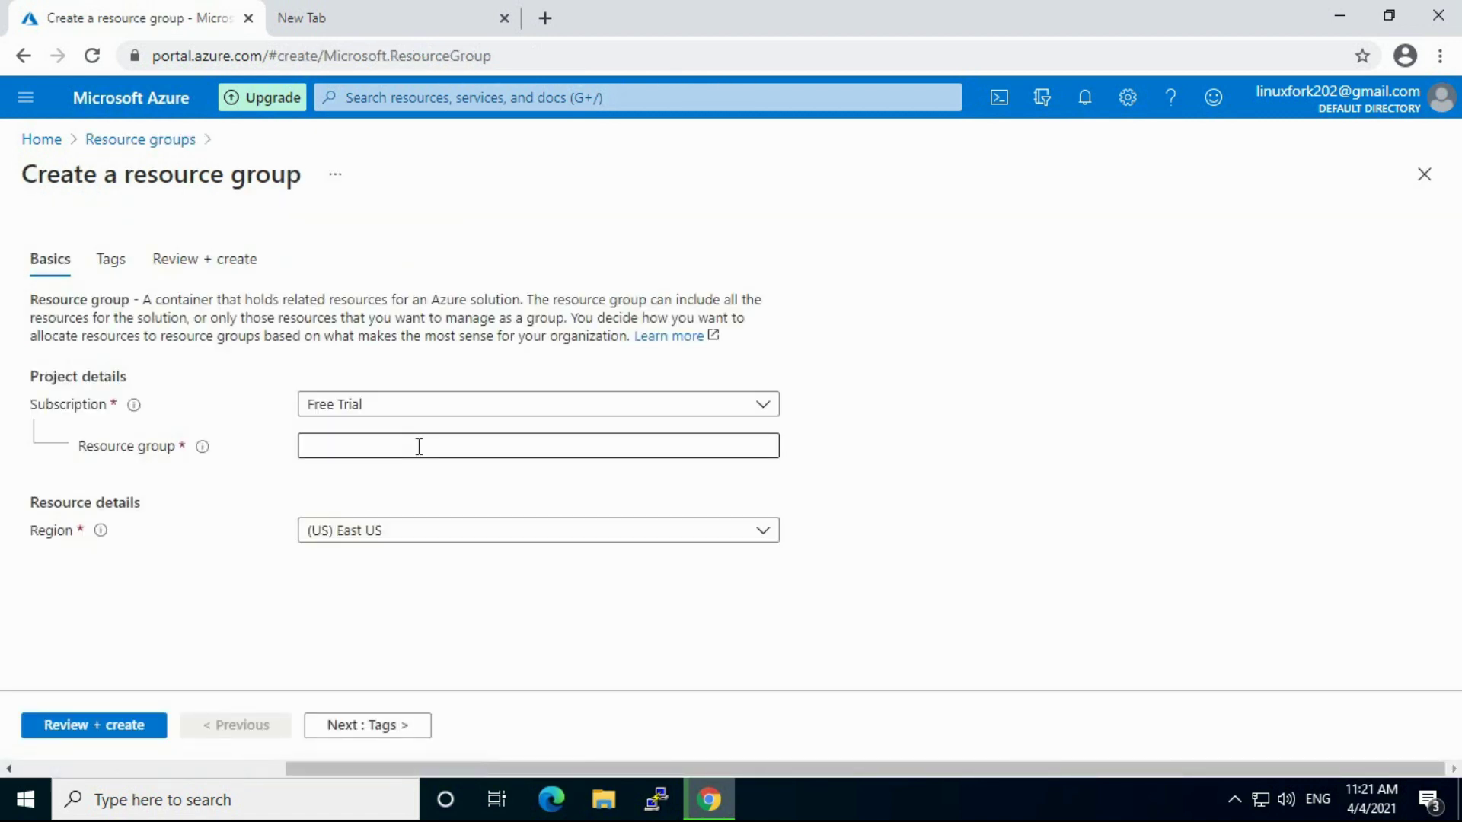
Step: Name the resource group Demo and set its region to (Asia Pacific) Southeast Asia
left_click(424, 444)
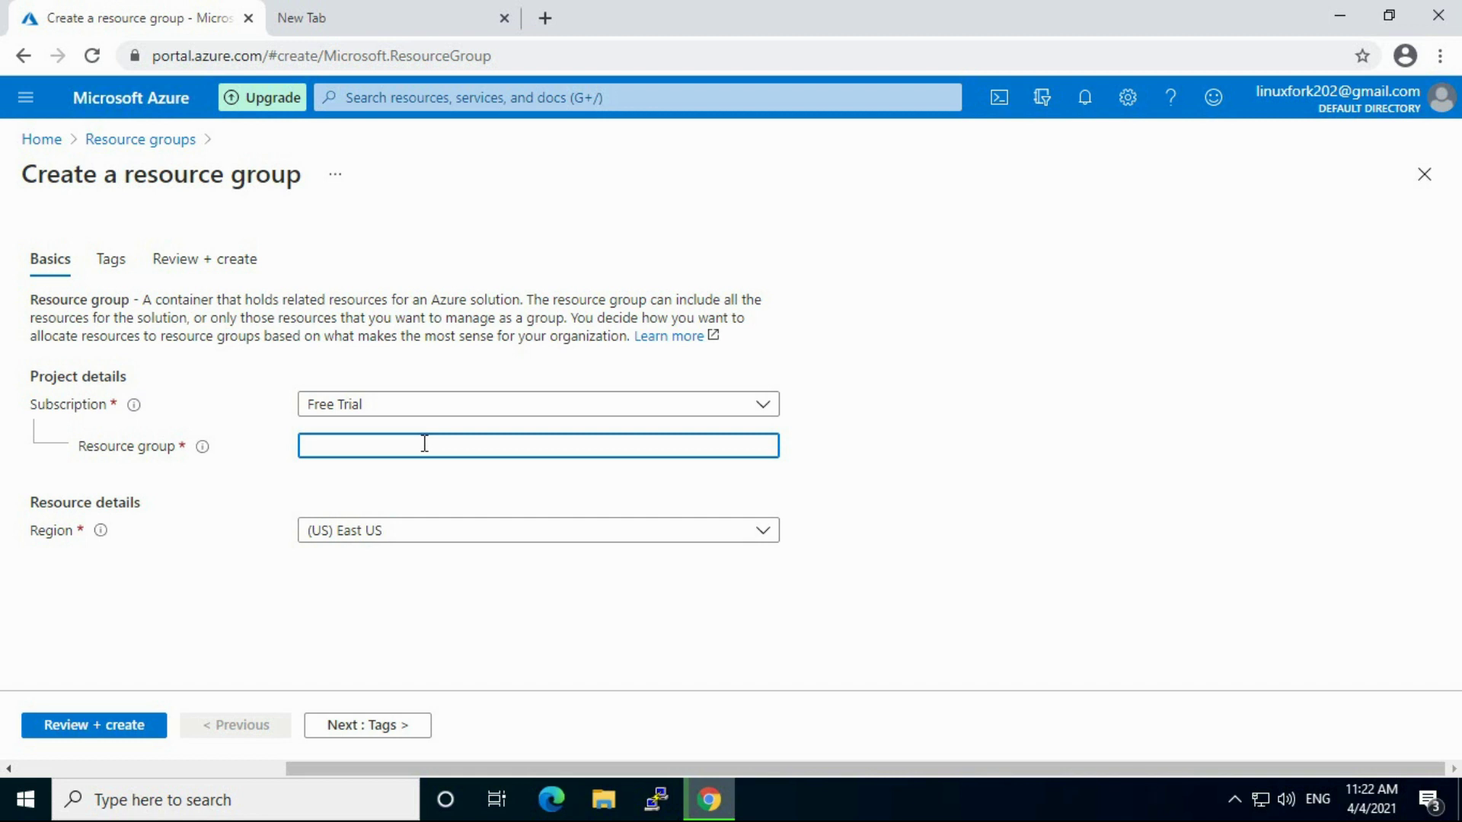
type("Demo")
left_click(419, 540)
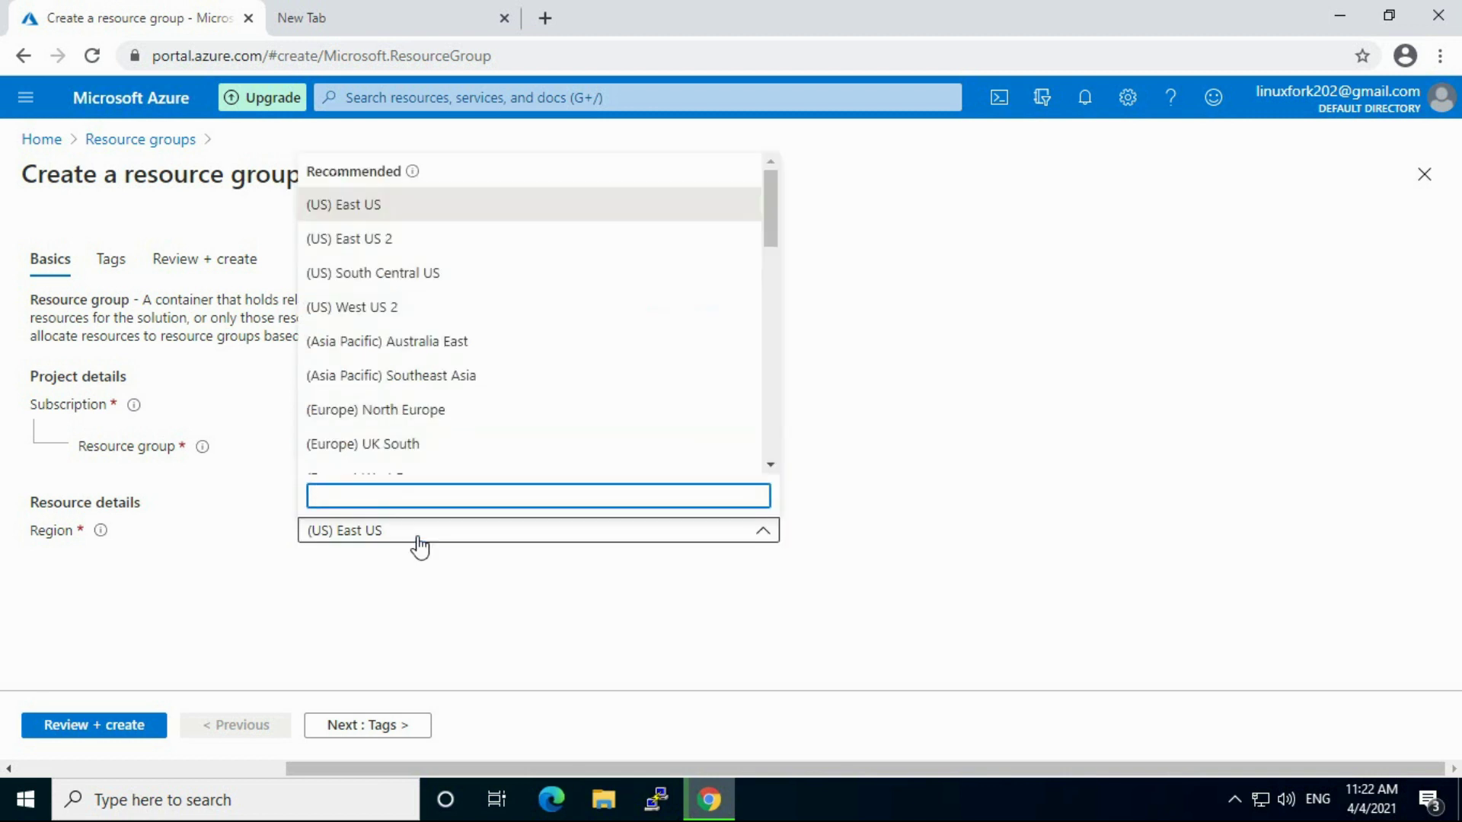
mouse_move(774, 216)
left_mouse_down()
mouse_move(773, 420)
mouse_move(777, 195)
left_mouse_up()
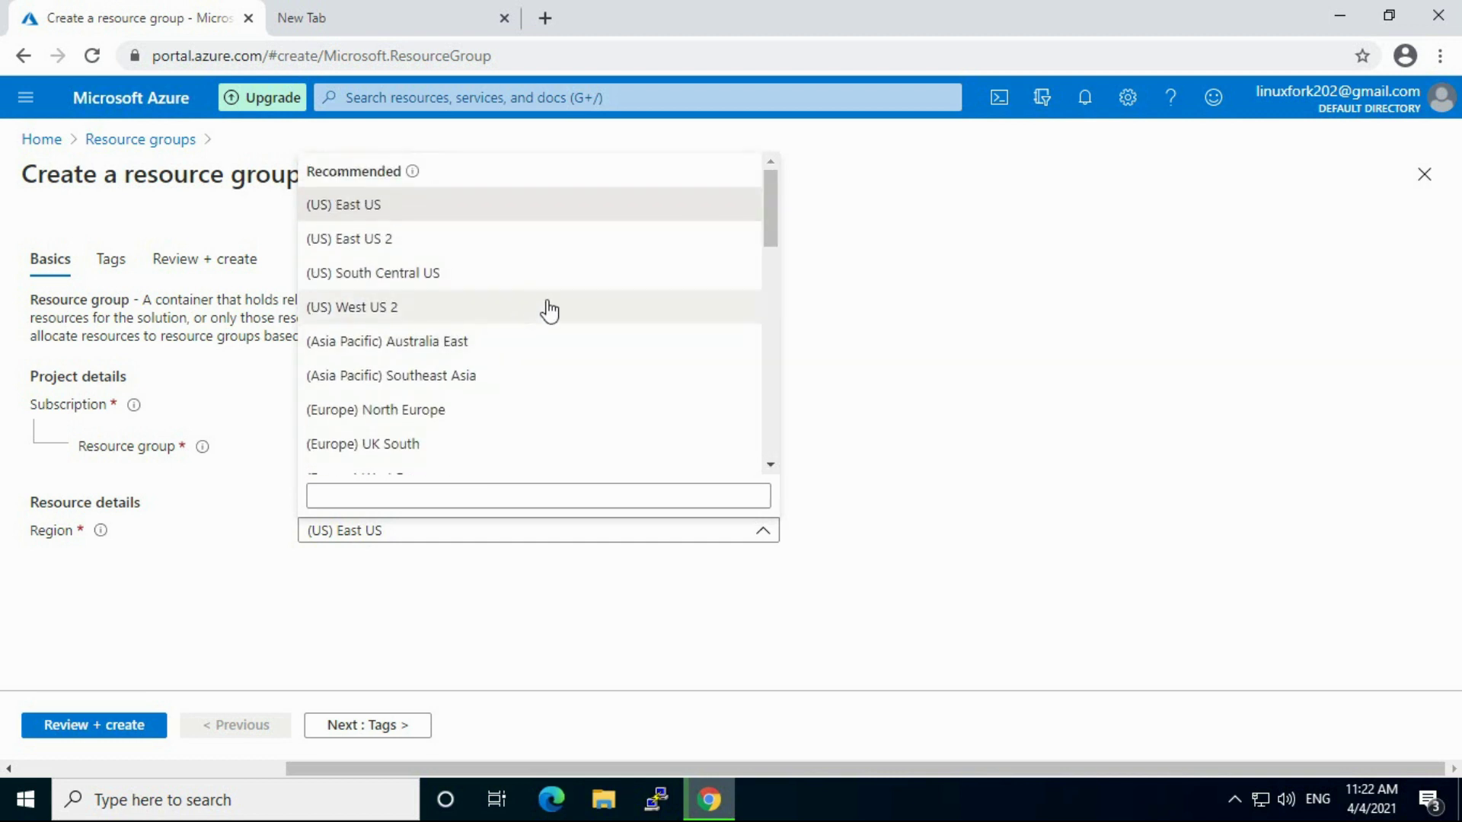
left_click(444, 383)
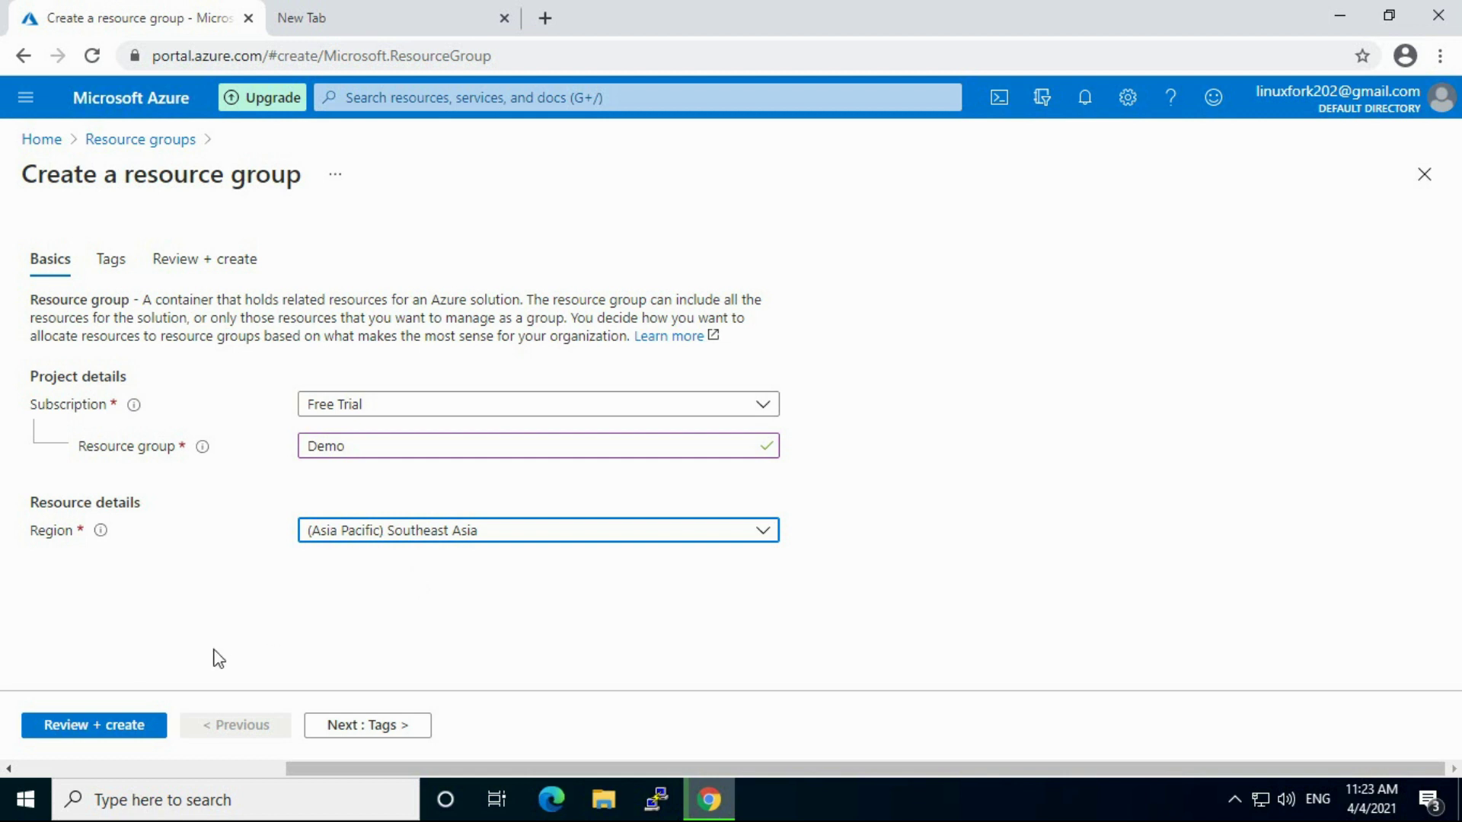
Step: Leave the tags empty, create the Demo resource group, and dismiss the creation notification
left_click(351, 729)
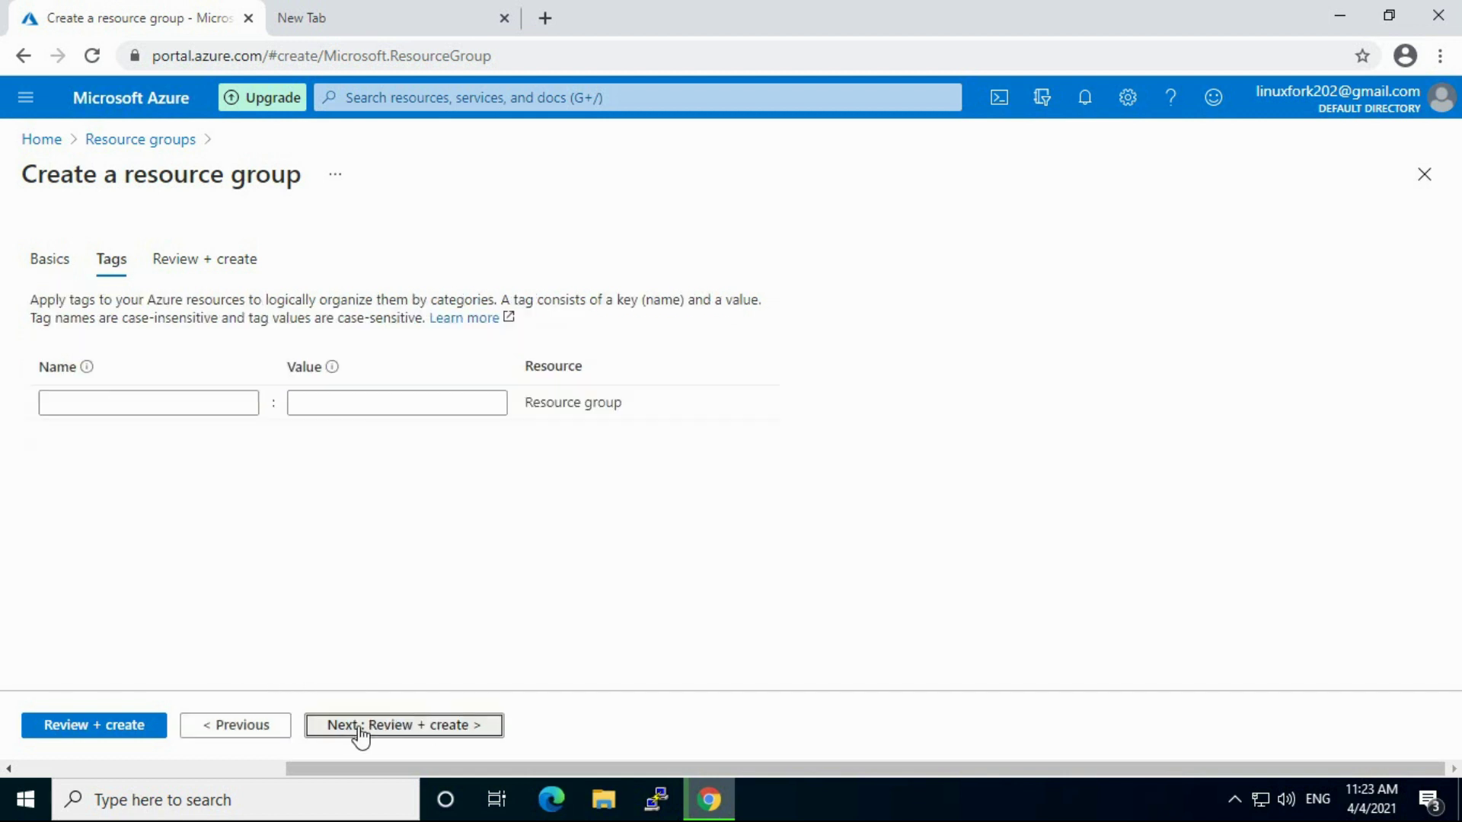
left_click(178, 402)
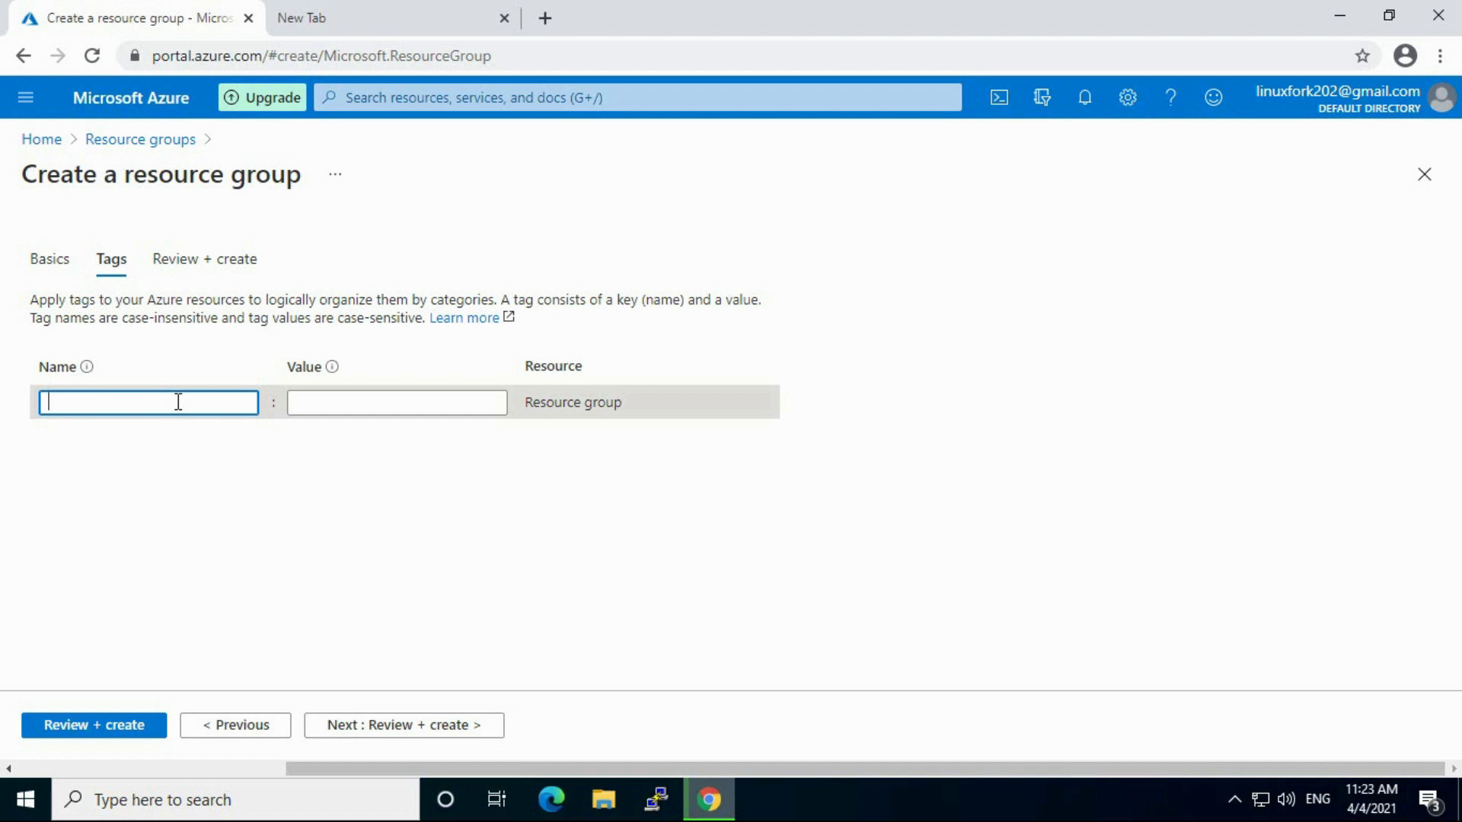
left_click(355, 401)
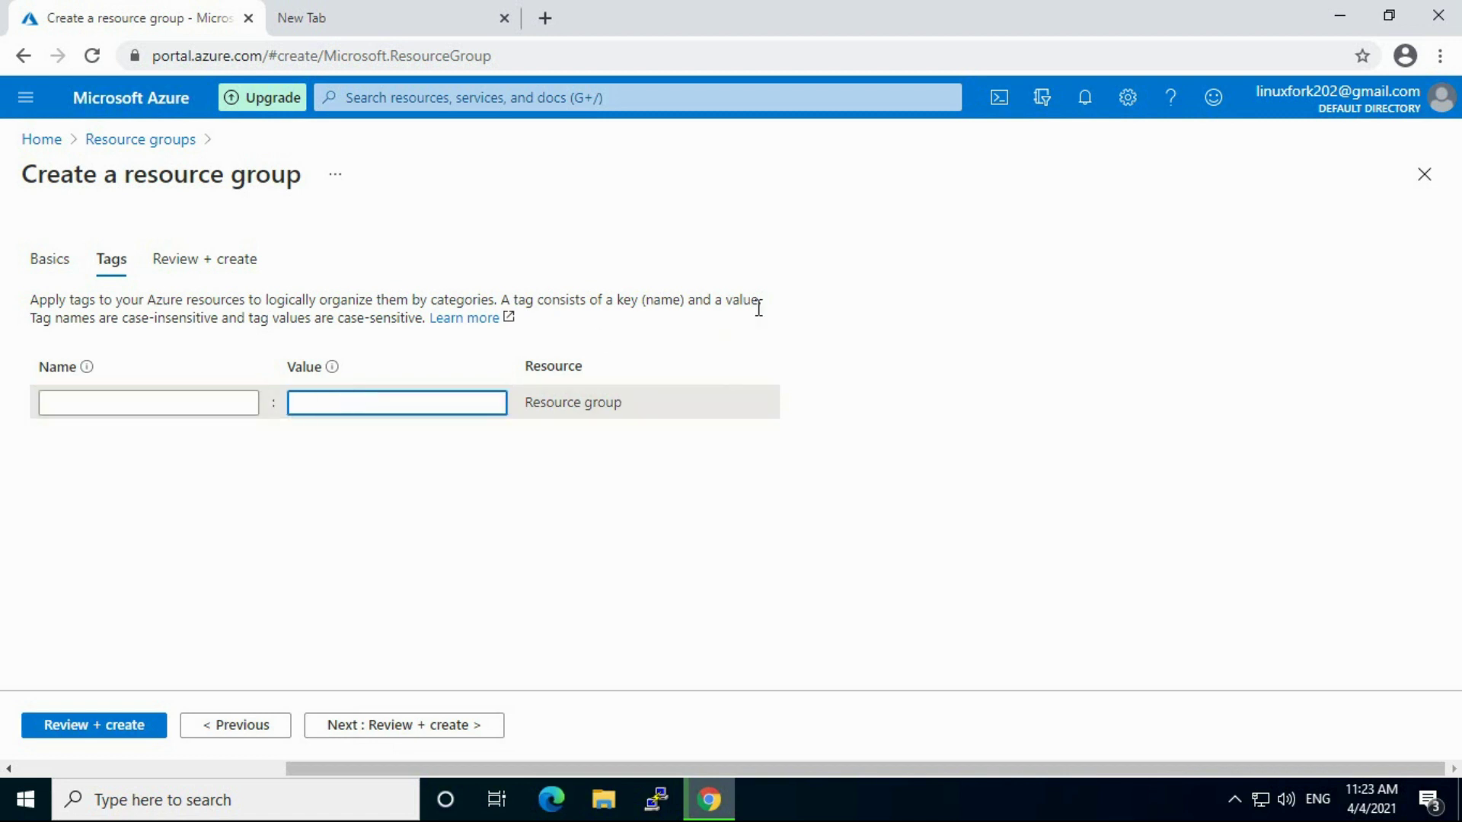
left_click(379, 513)
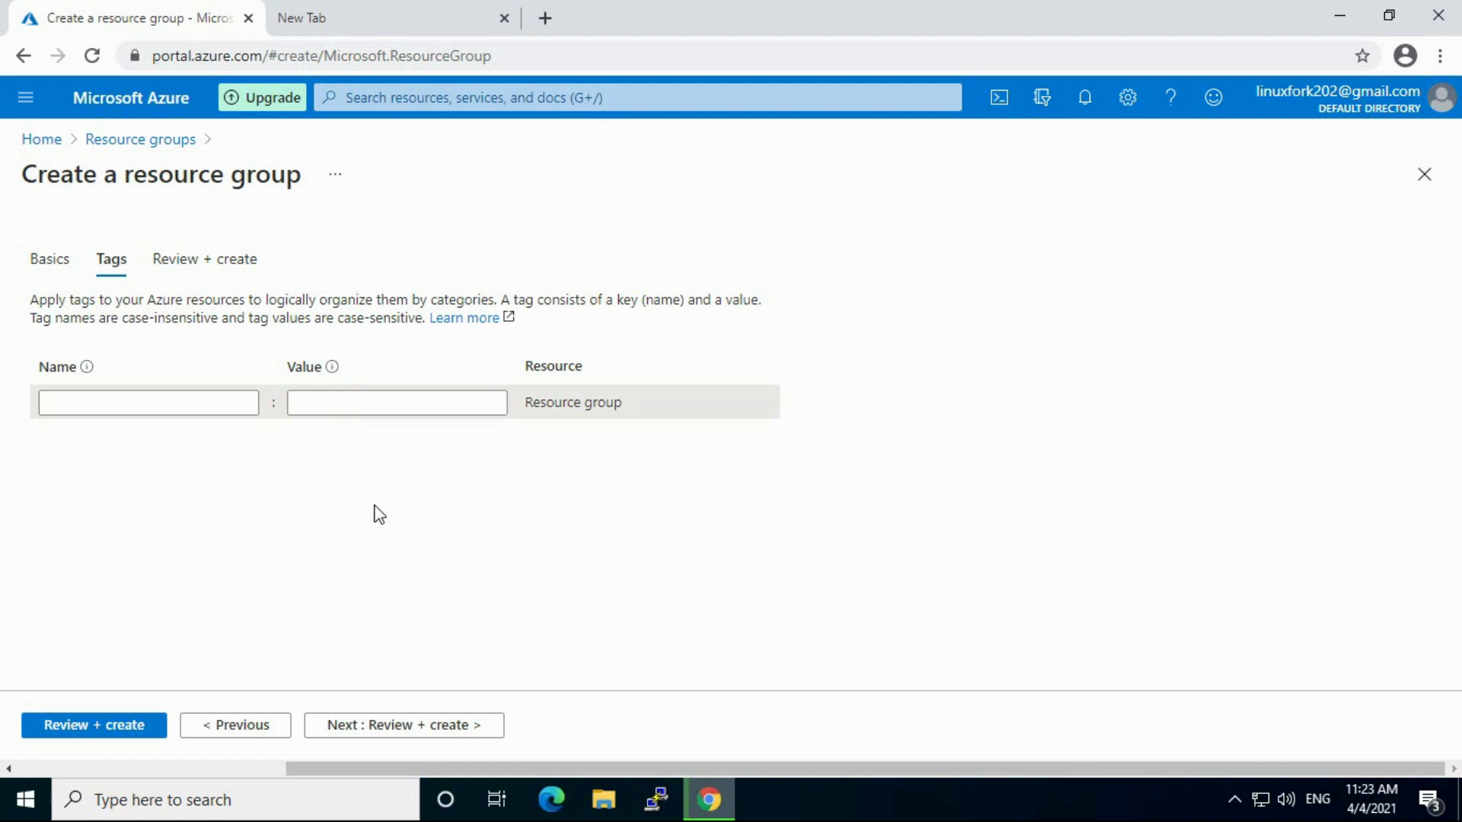
left_click(426, 727)
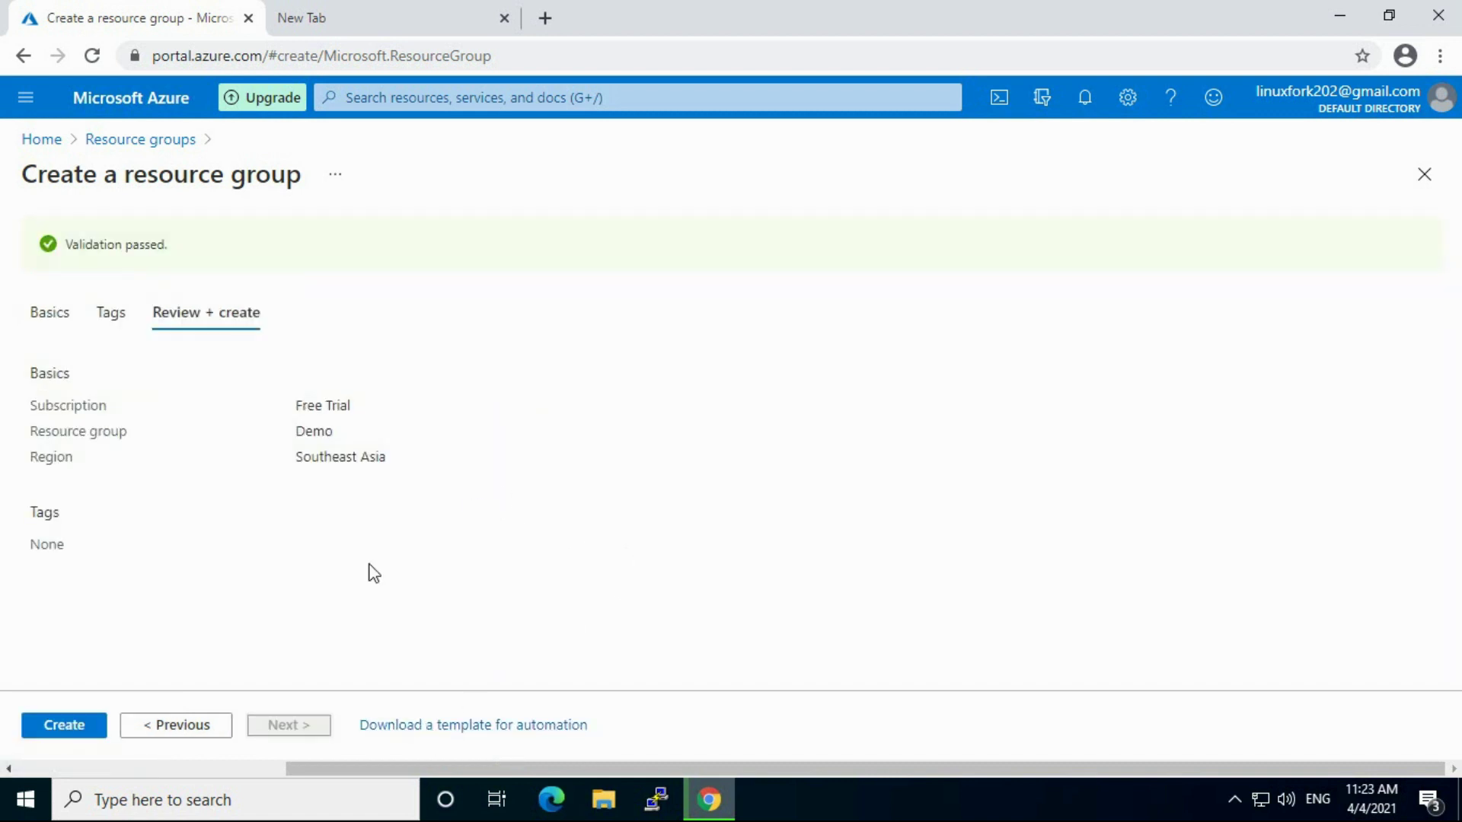
left_click(50, 731)
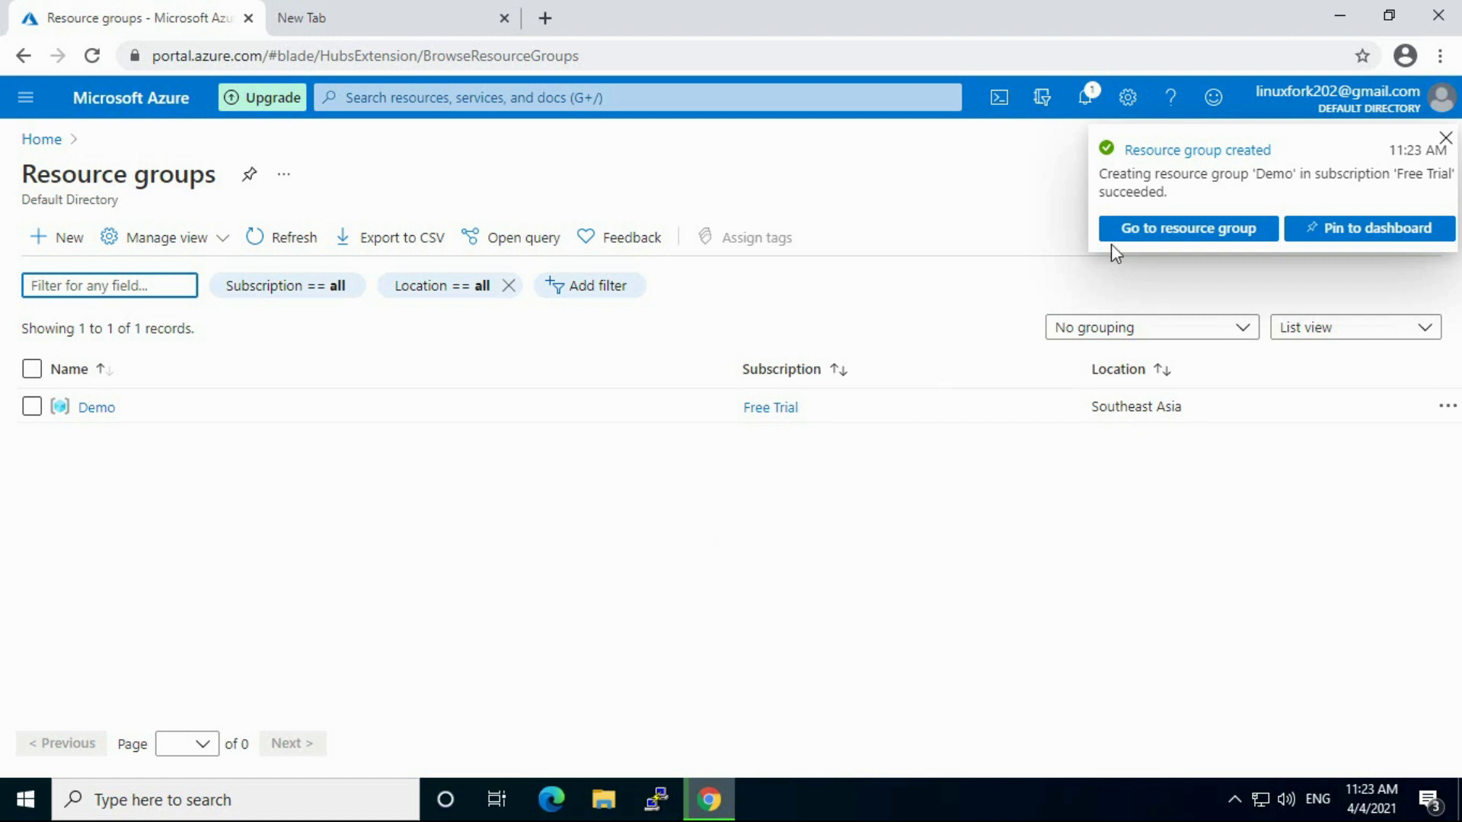
left_click(1446, 139)
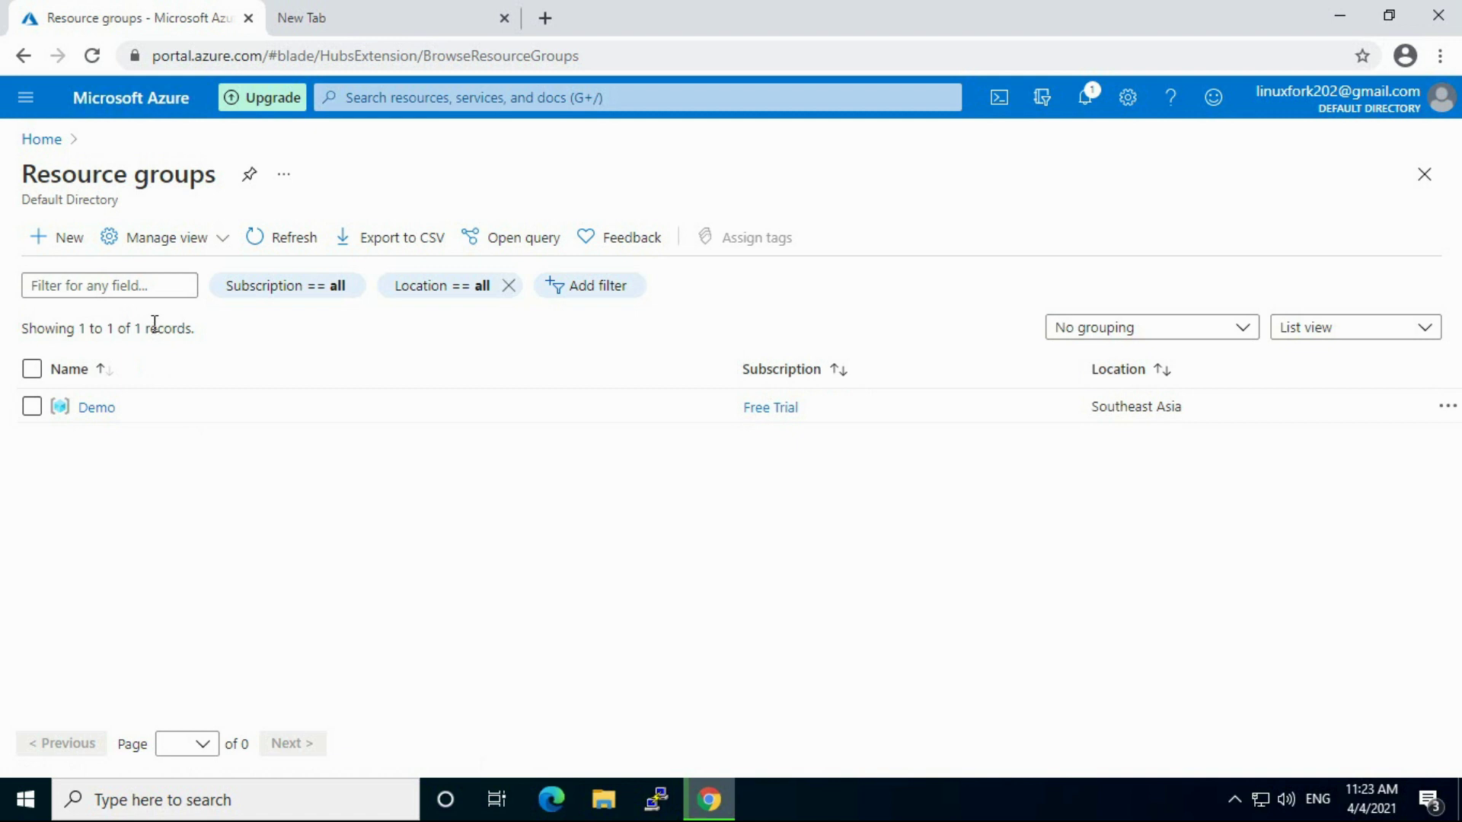
Step: Open the virtual machines list from the portal home page, and reach it again by searching for the service
left_click(44, 139)
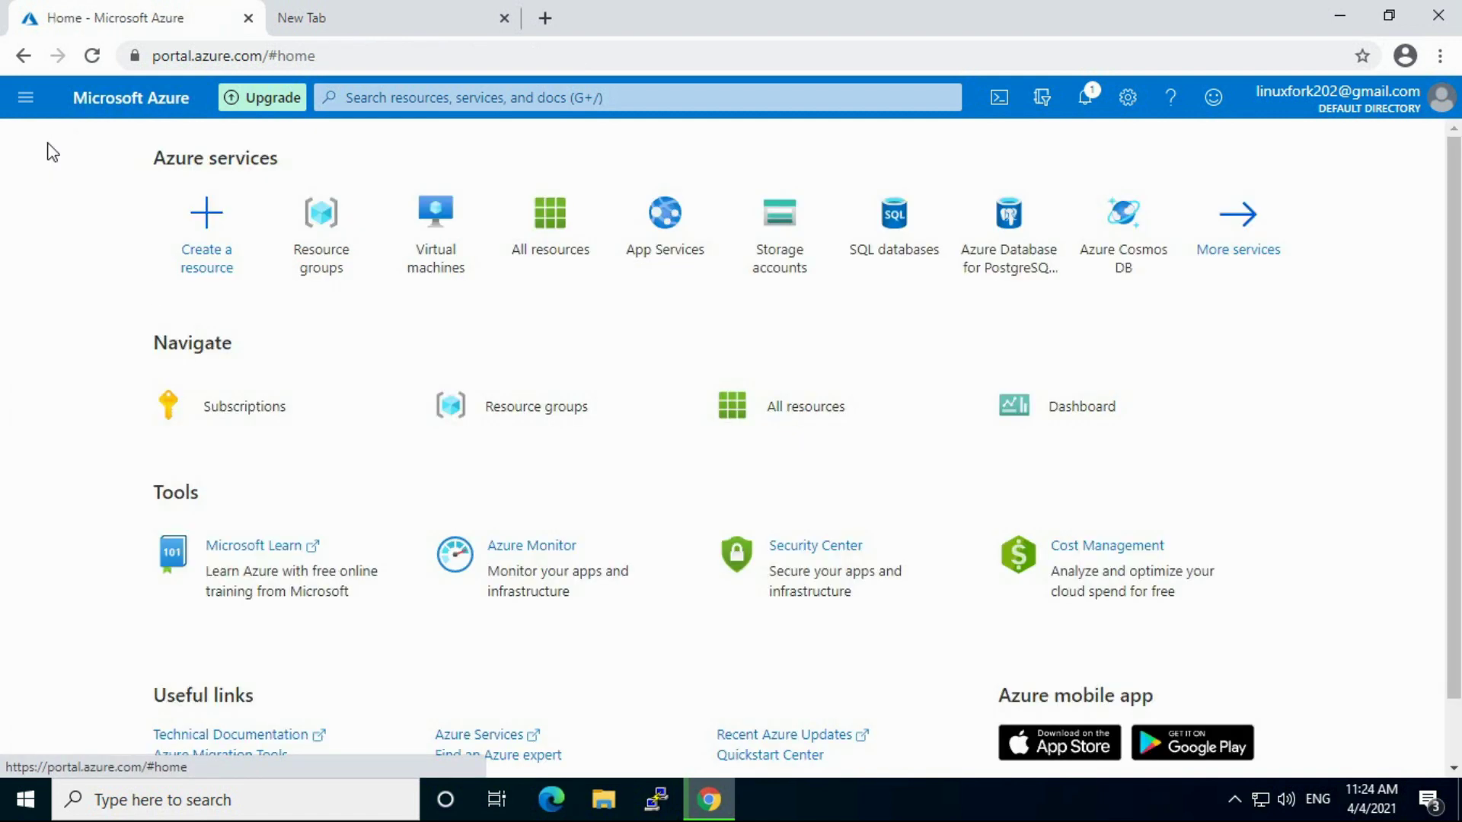
left_click(437, 240)
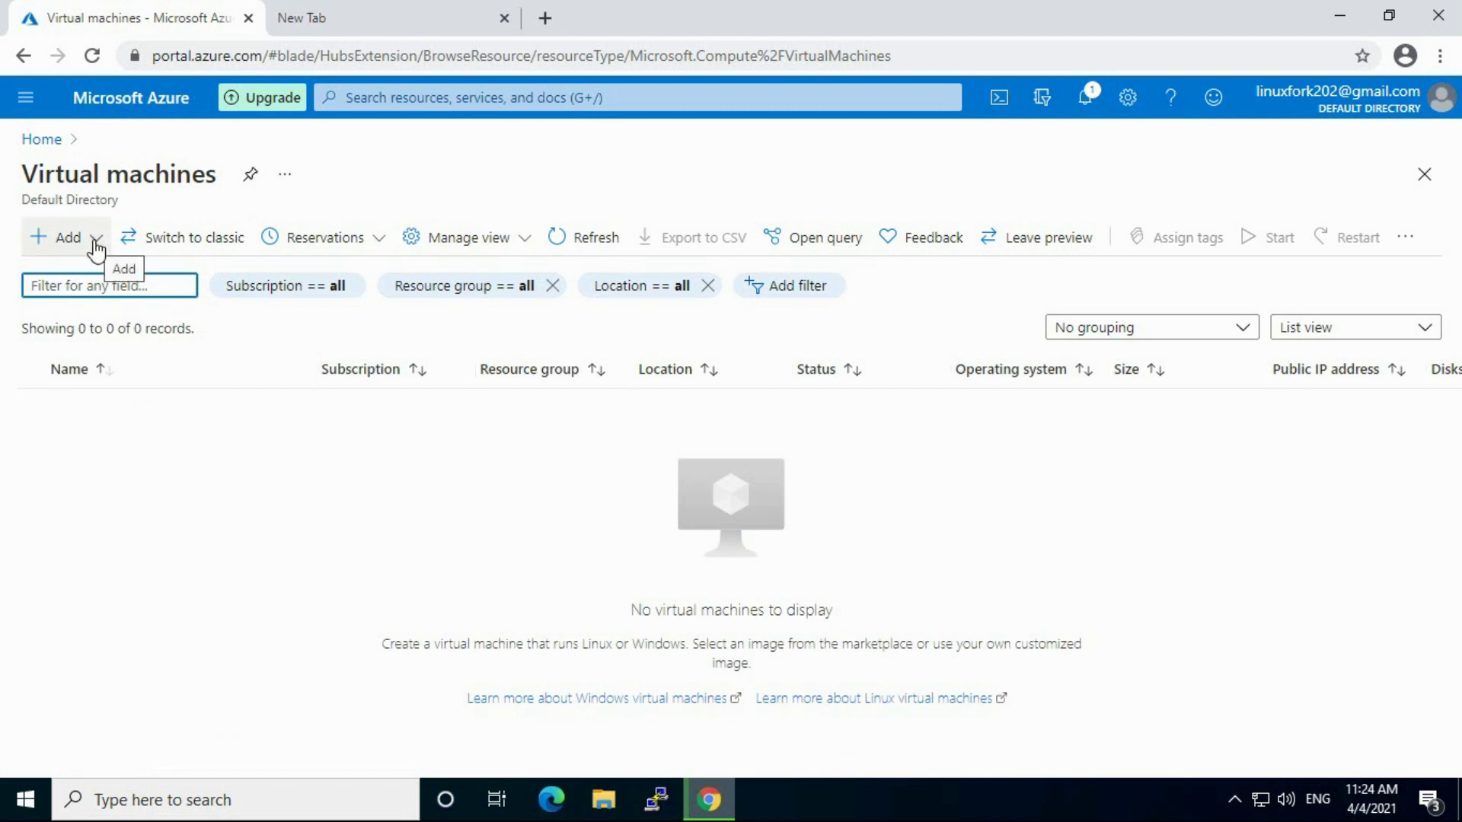
left_click(386, 101)
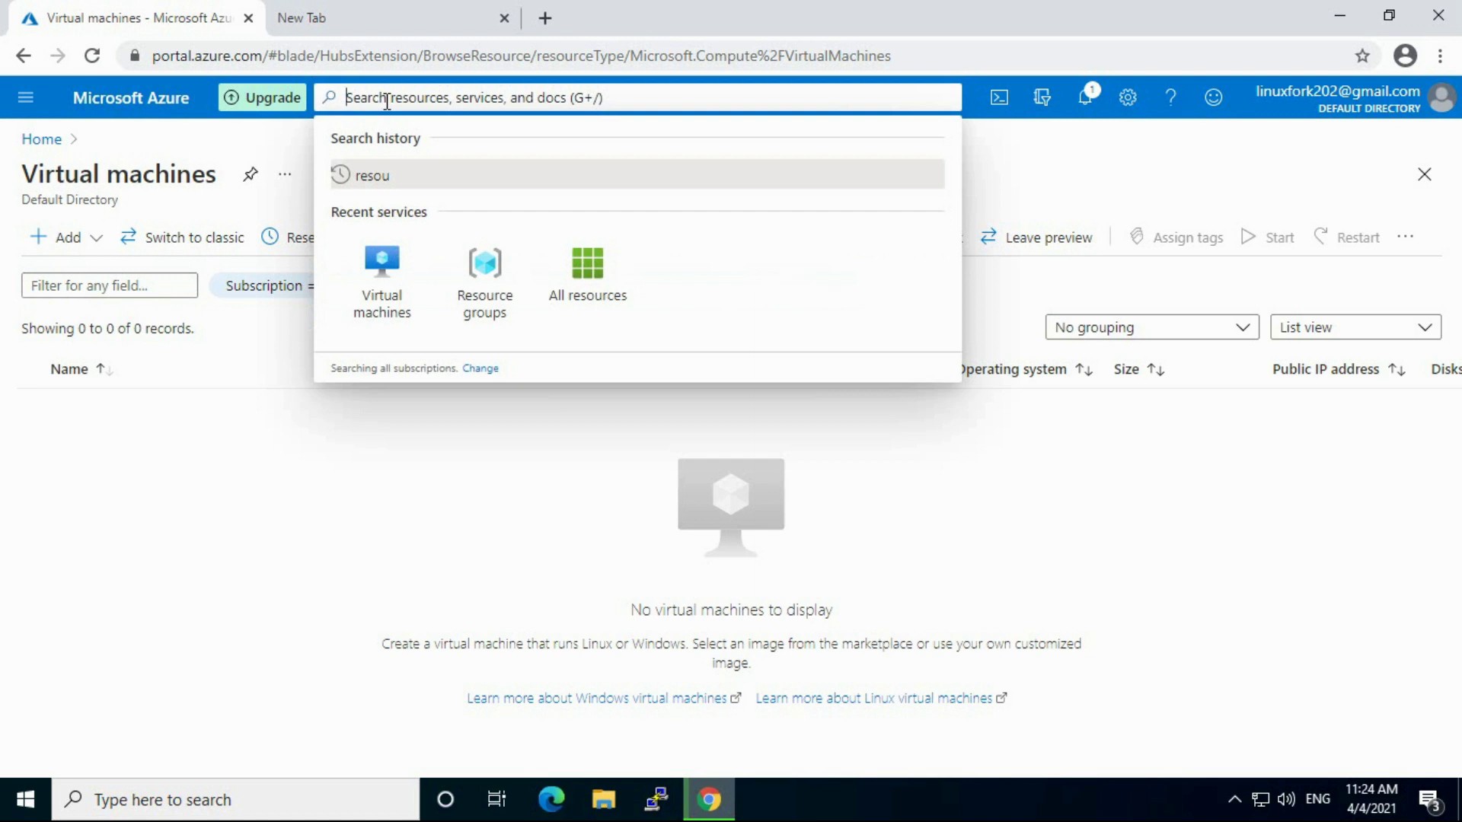
type("virtu")
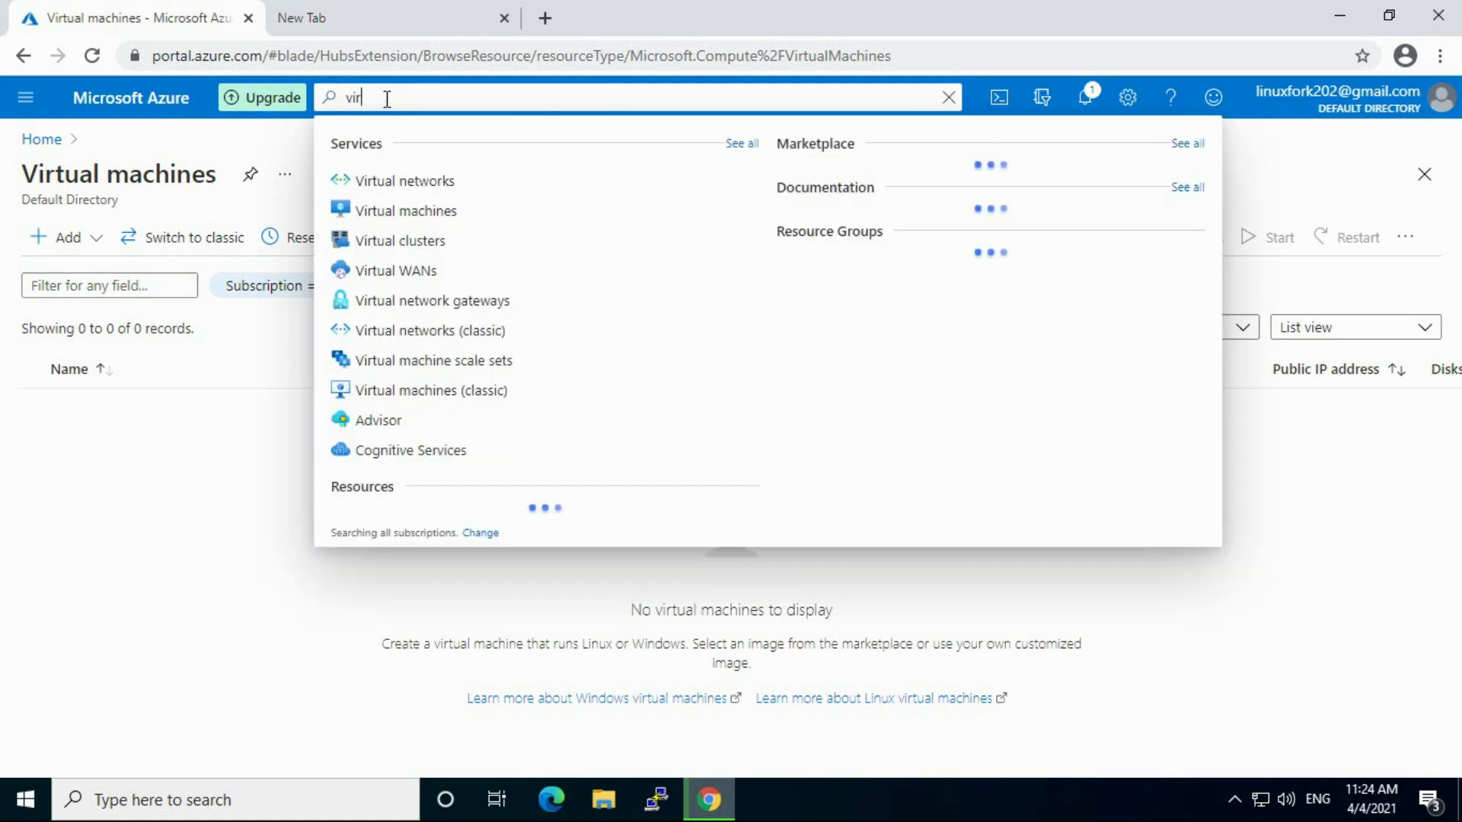
left_click(398, 213)
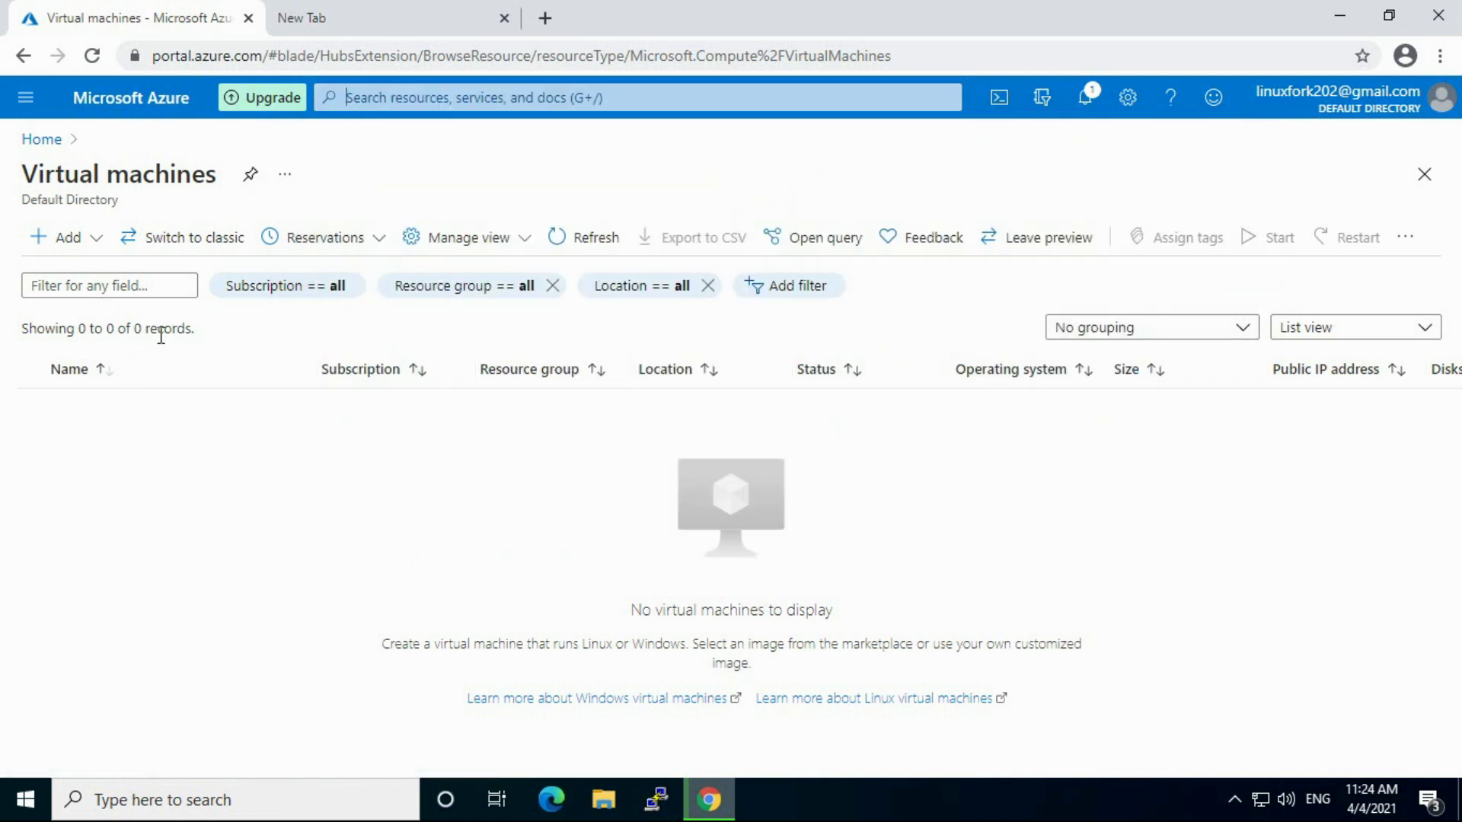
Step: Open Virtual machines from the Compute category of all services and start creating a new virtual machine
left_click(26, 97)
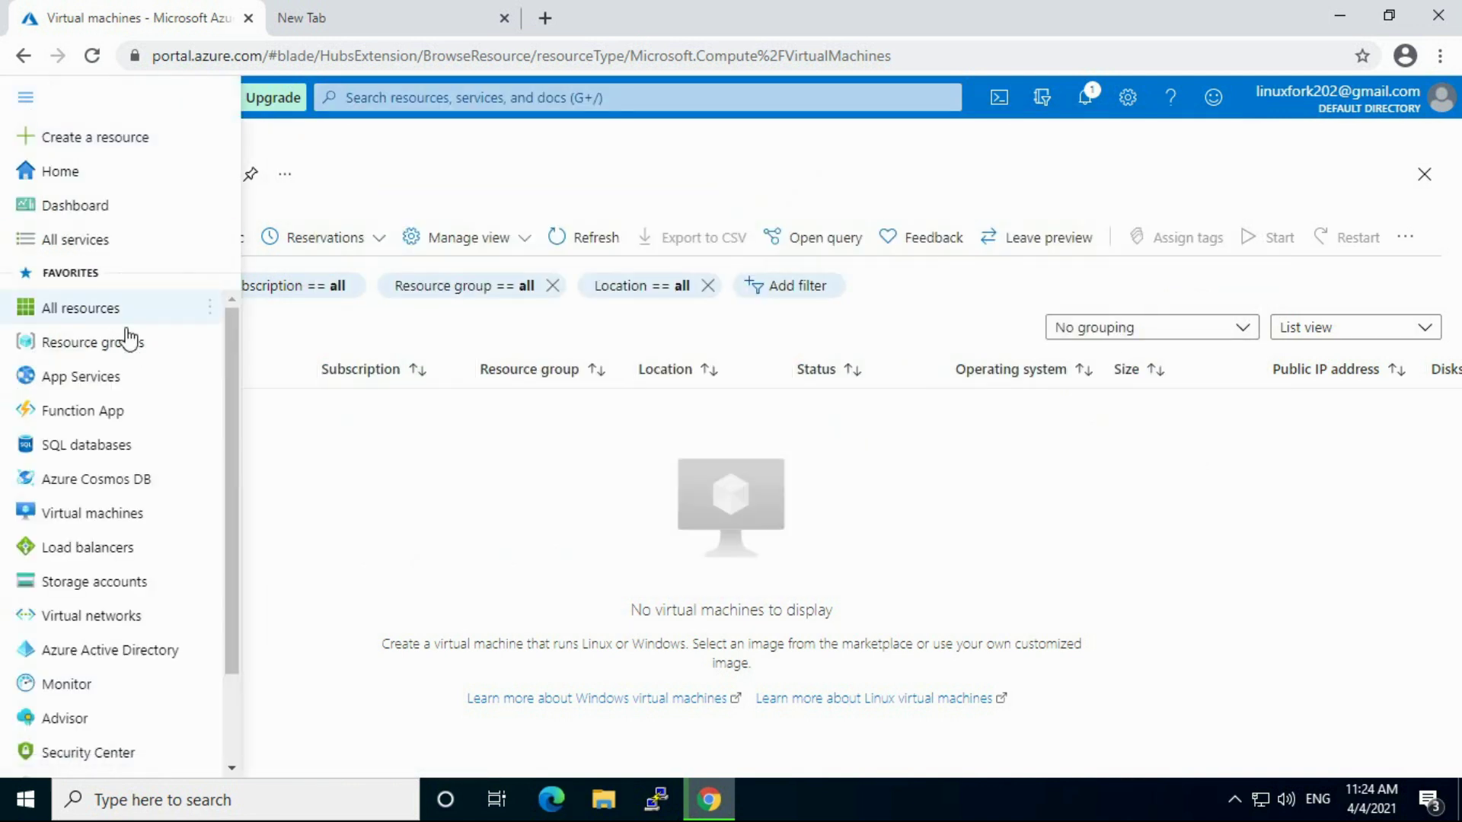
left_click(89, 242)
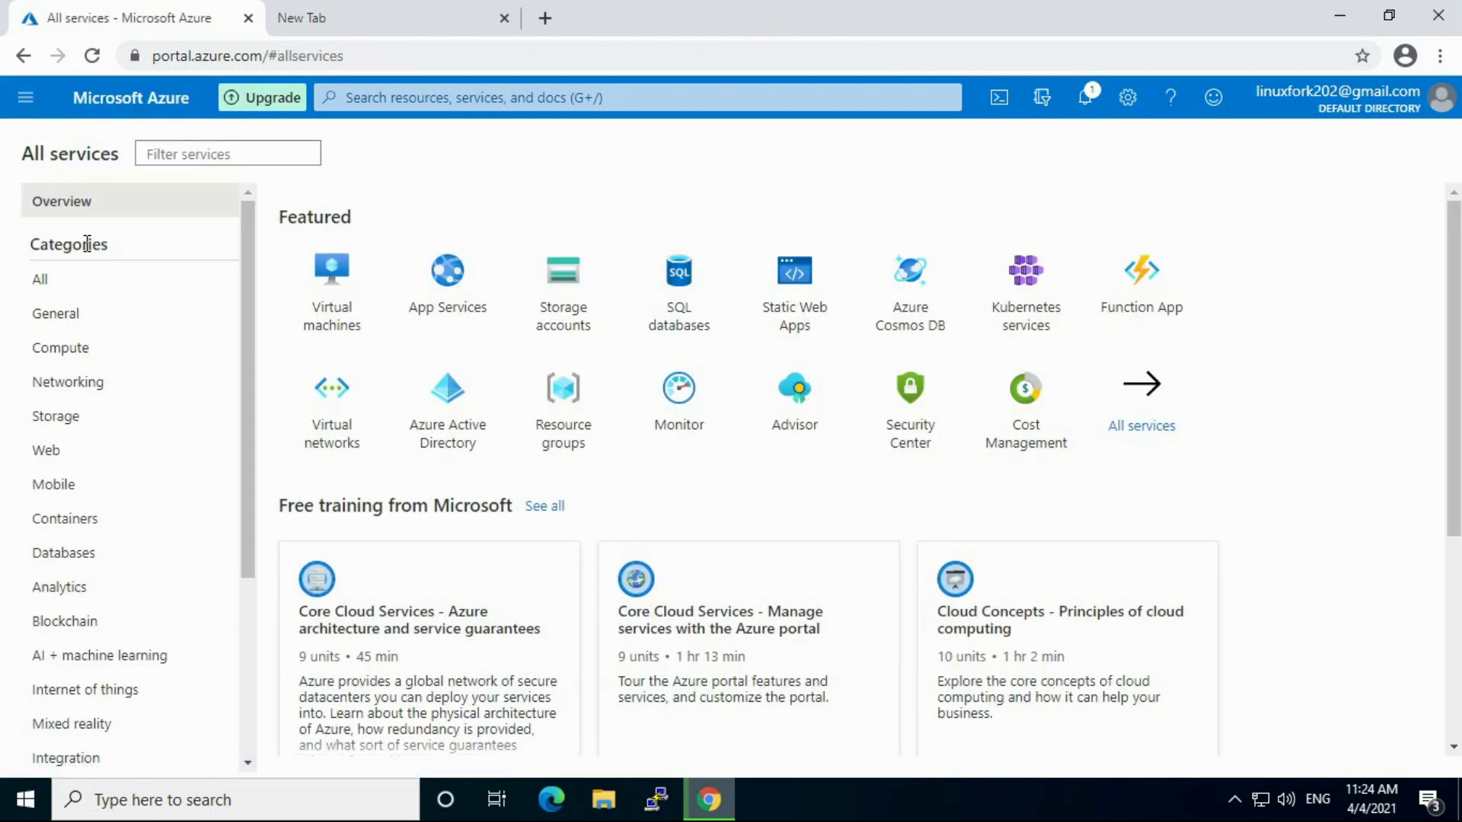
left_click(78, 350)
left_click(386, 271)
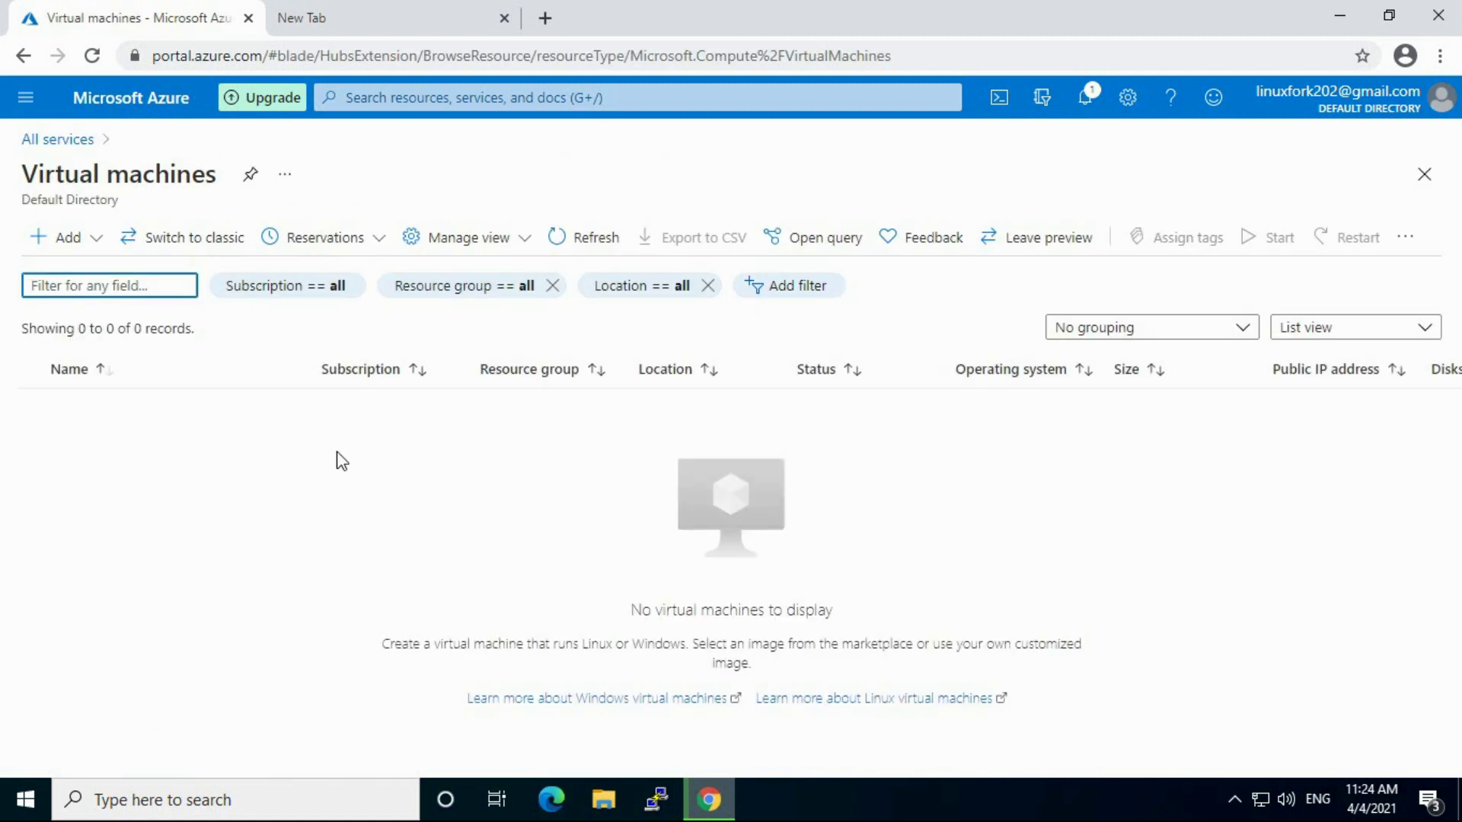
left_click(93, 239)
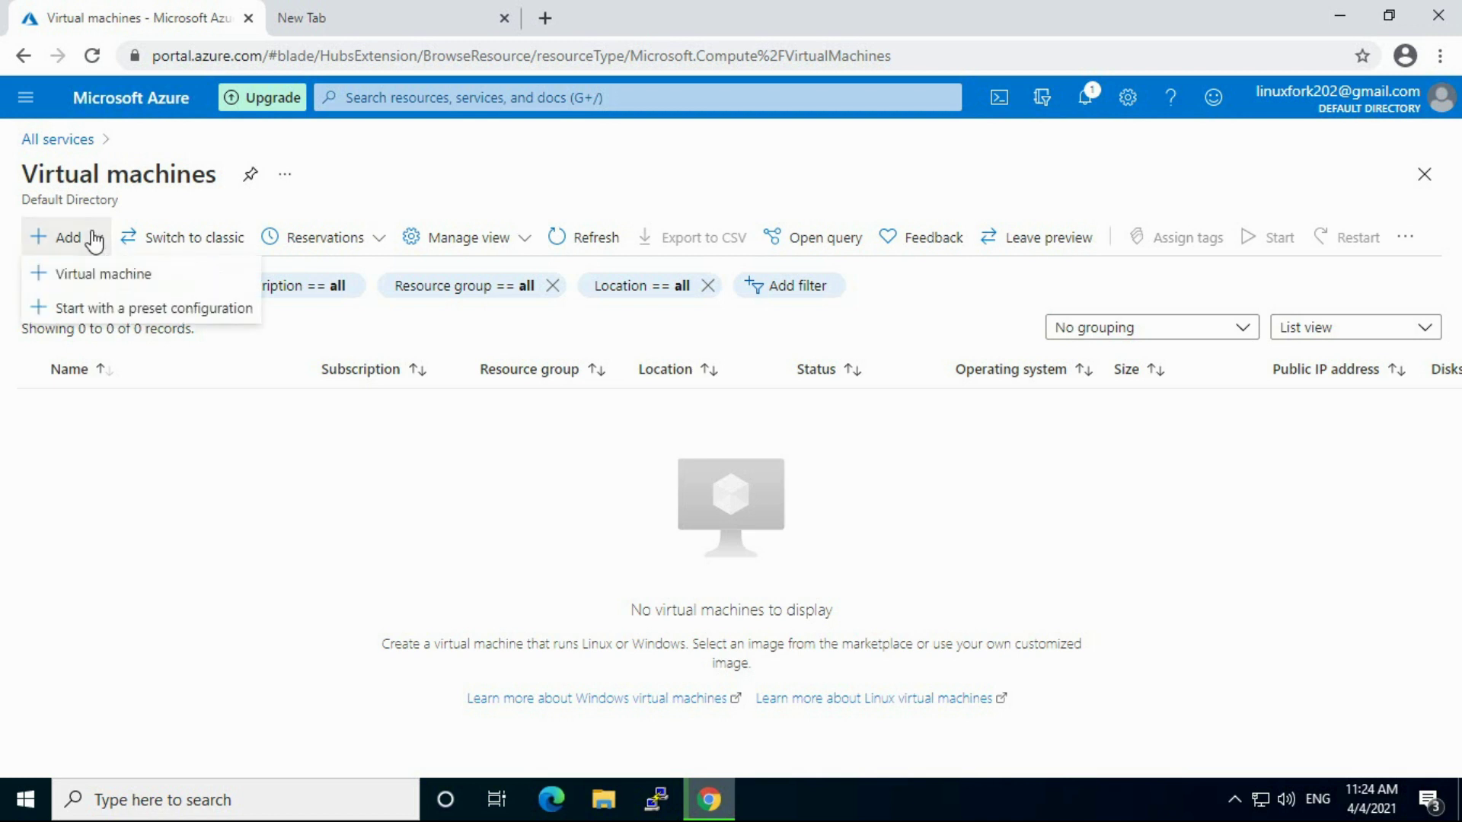
left_click(103, 279)
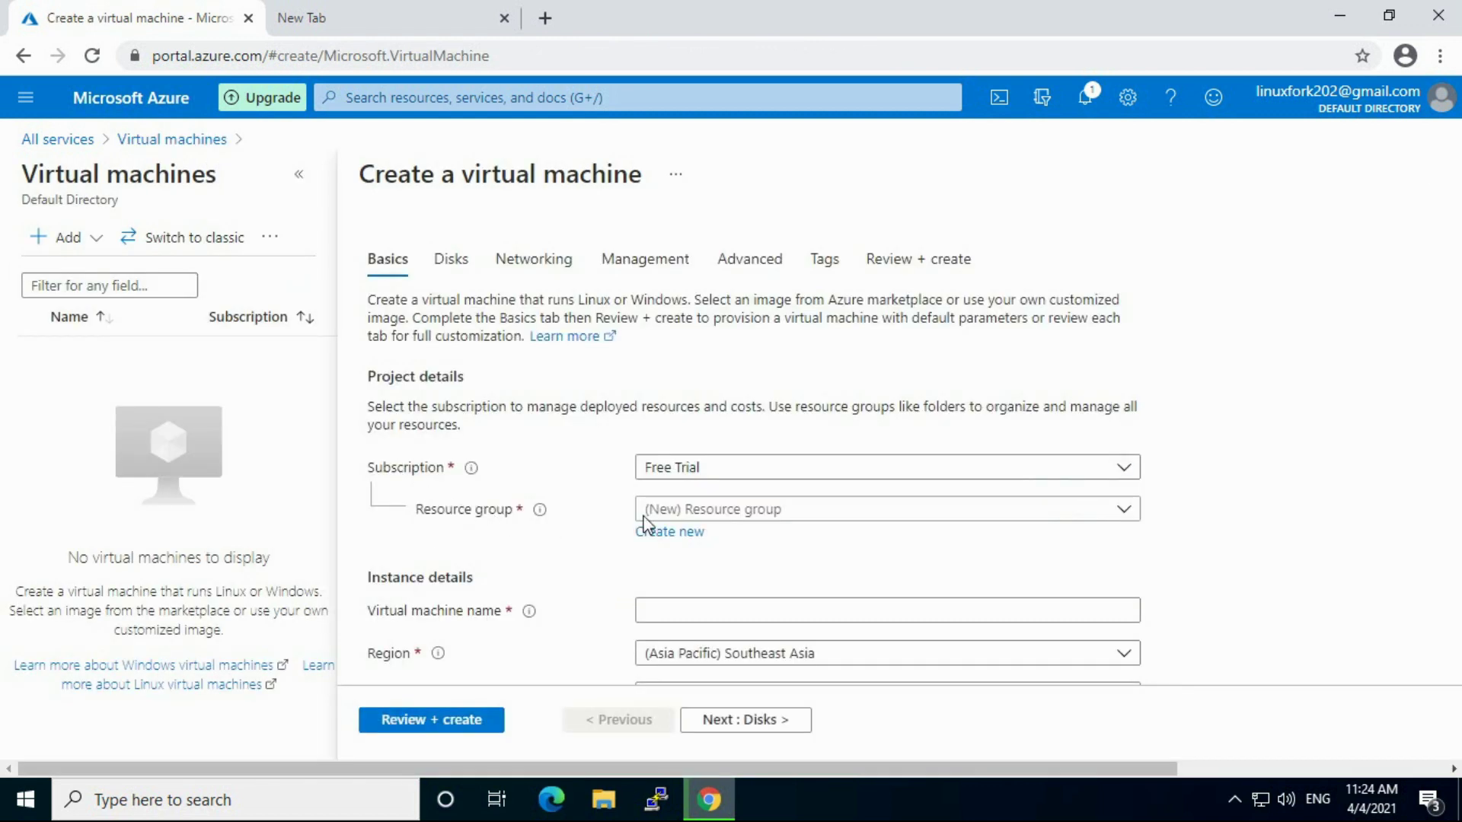
Step: Keep the Free Trial subscription and assign the new virtual machine to the existing Demo resource group
left_click(757, 477)
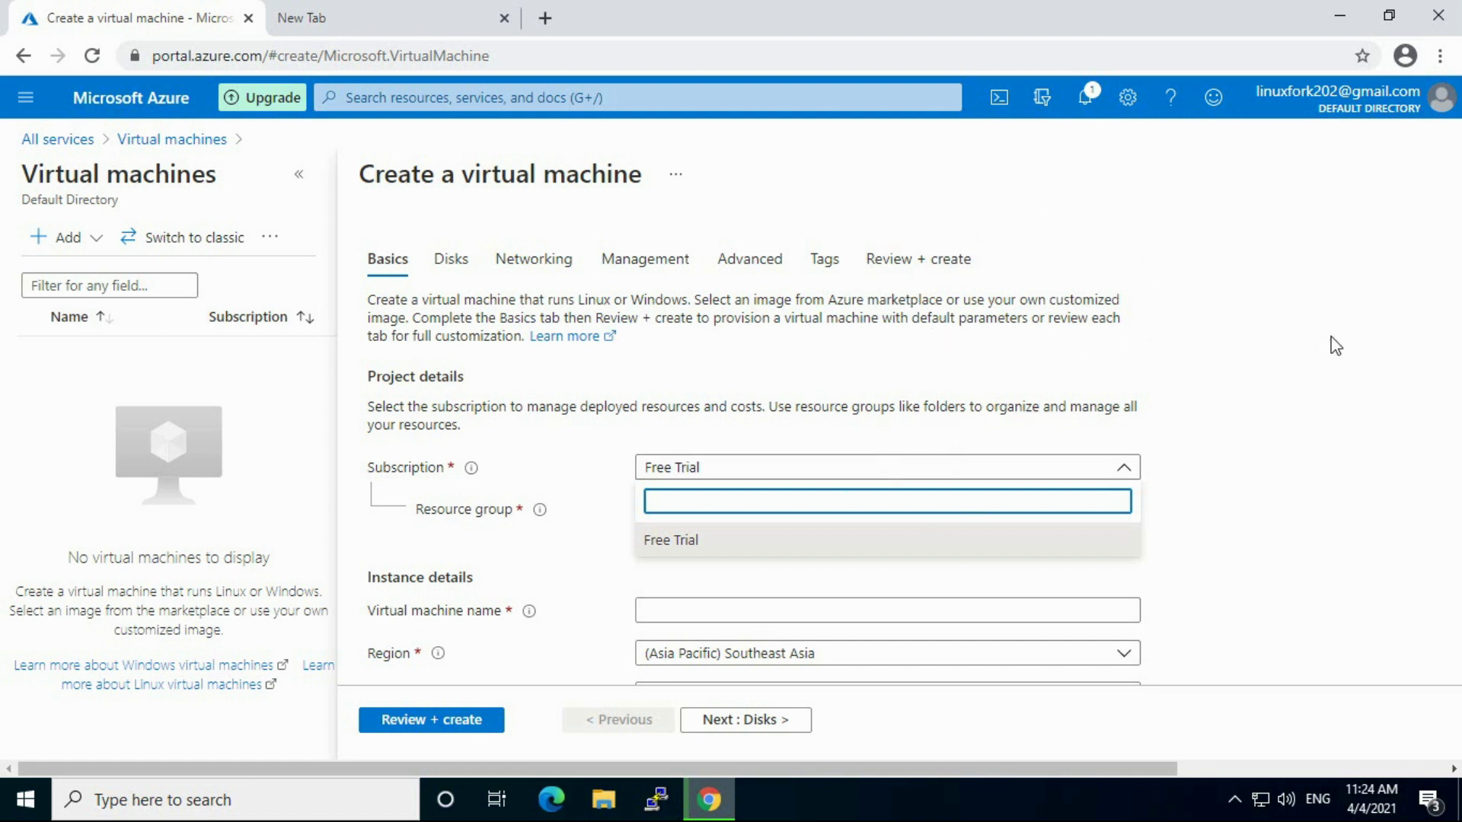
left_click_drag(921, 766, 1021, 767)
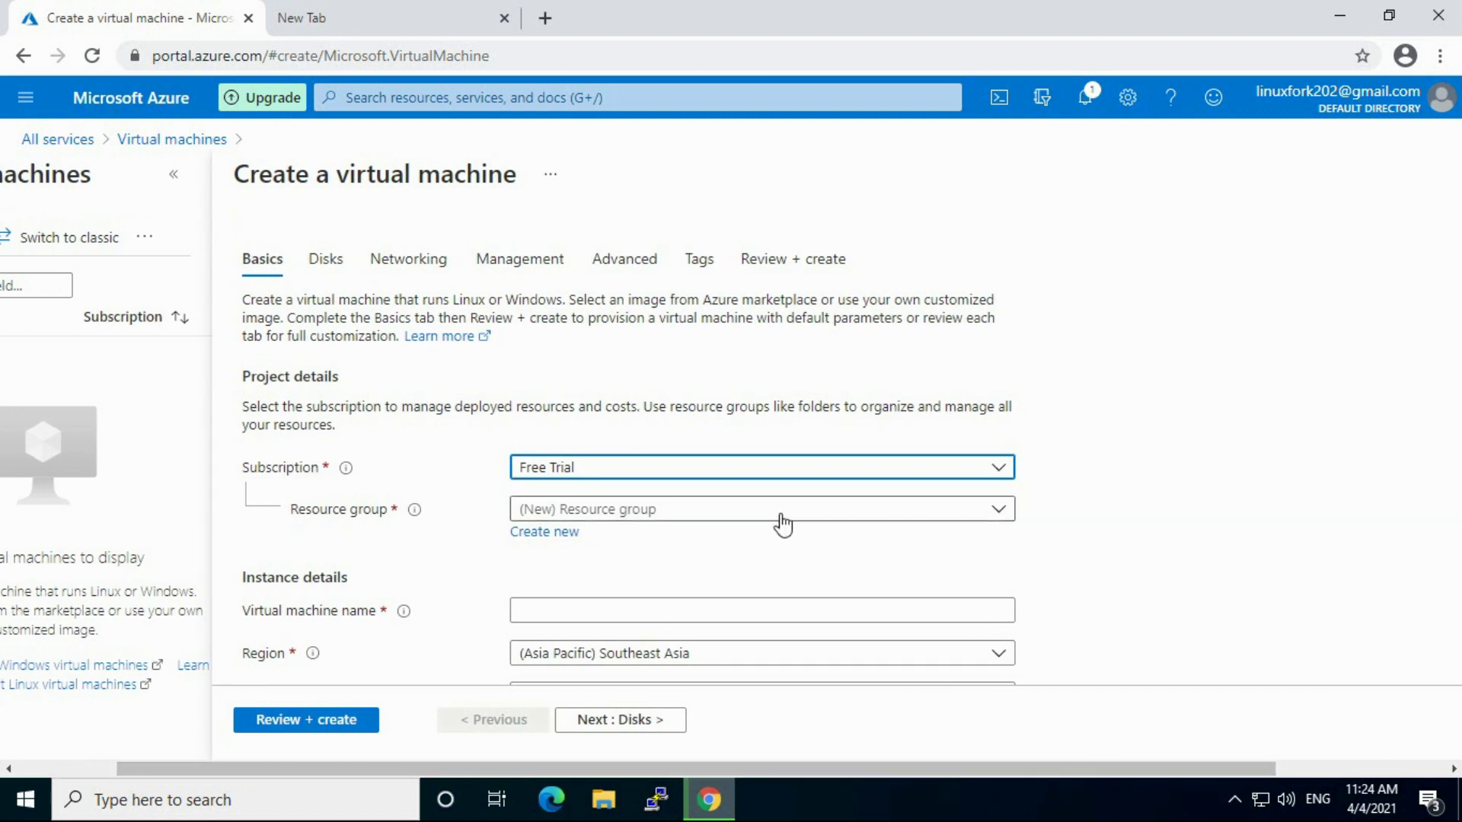
left_click(638, 480)
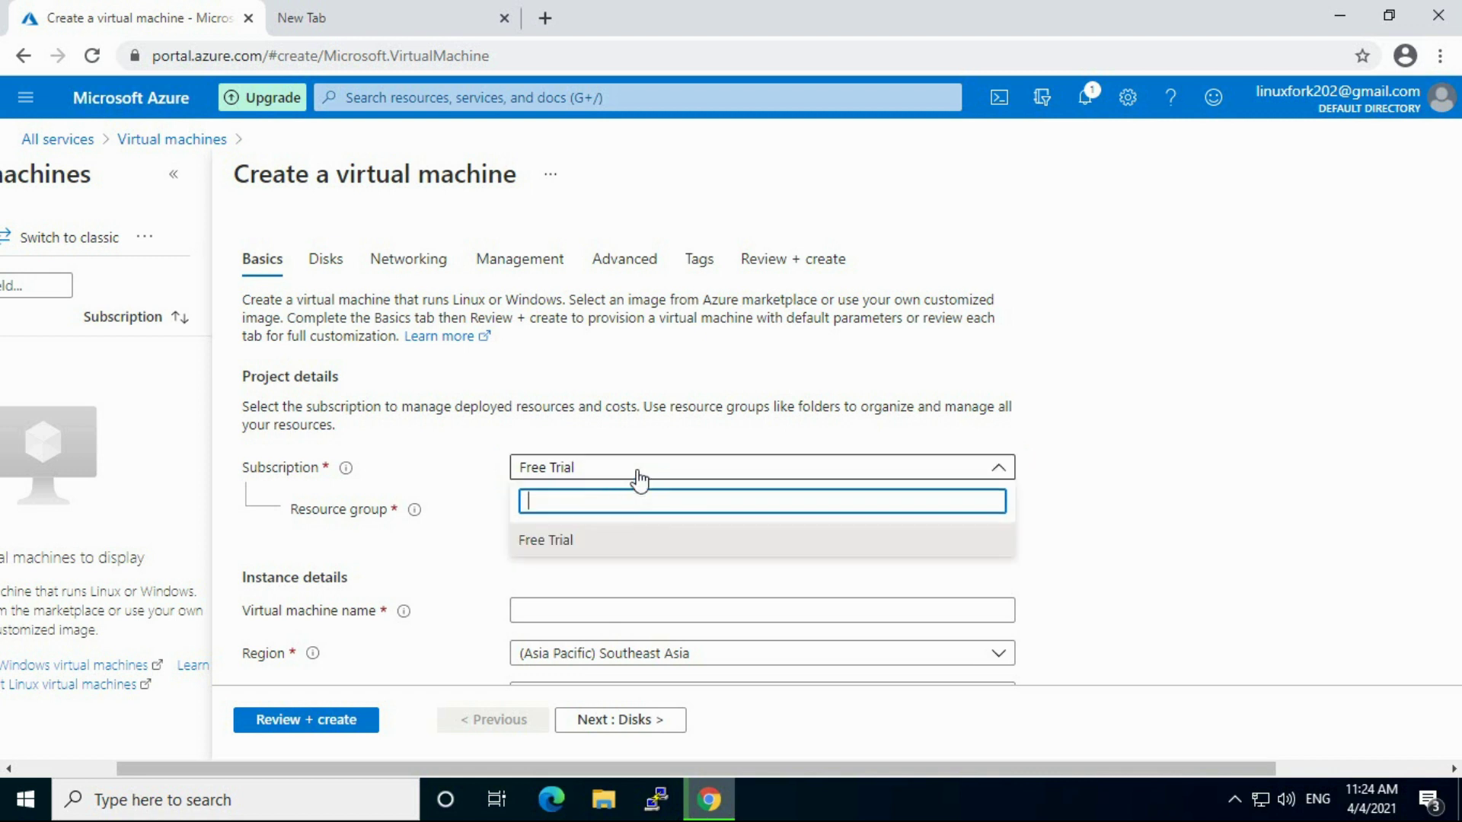
left_click(1102, 359)
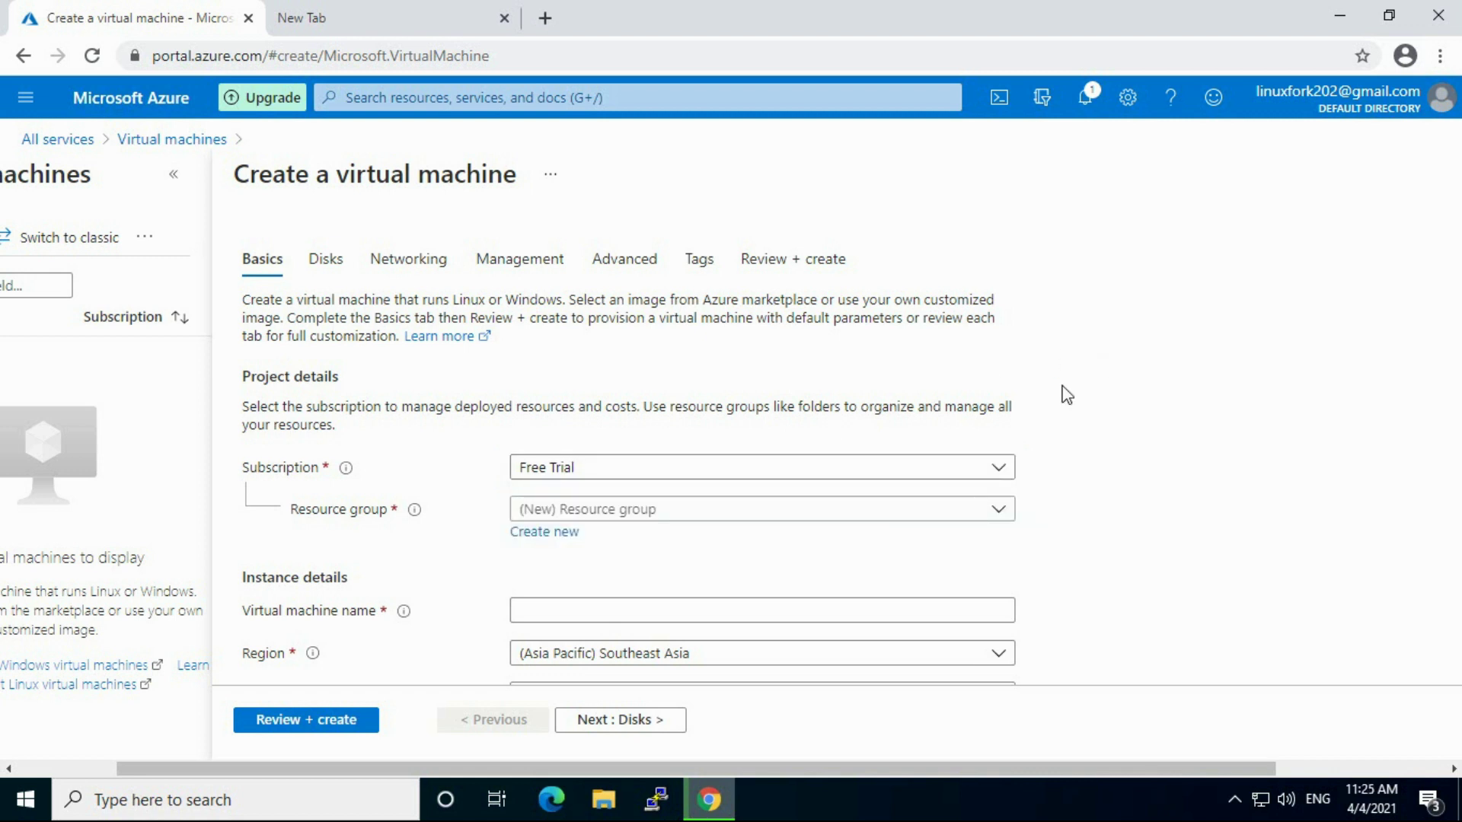
left_click(673, 521)
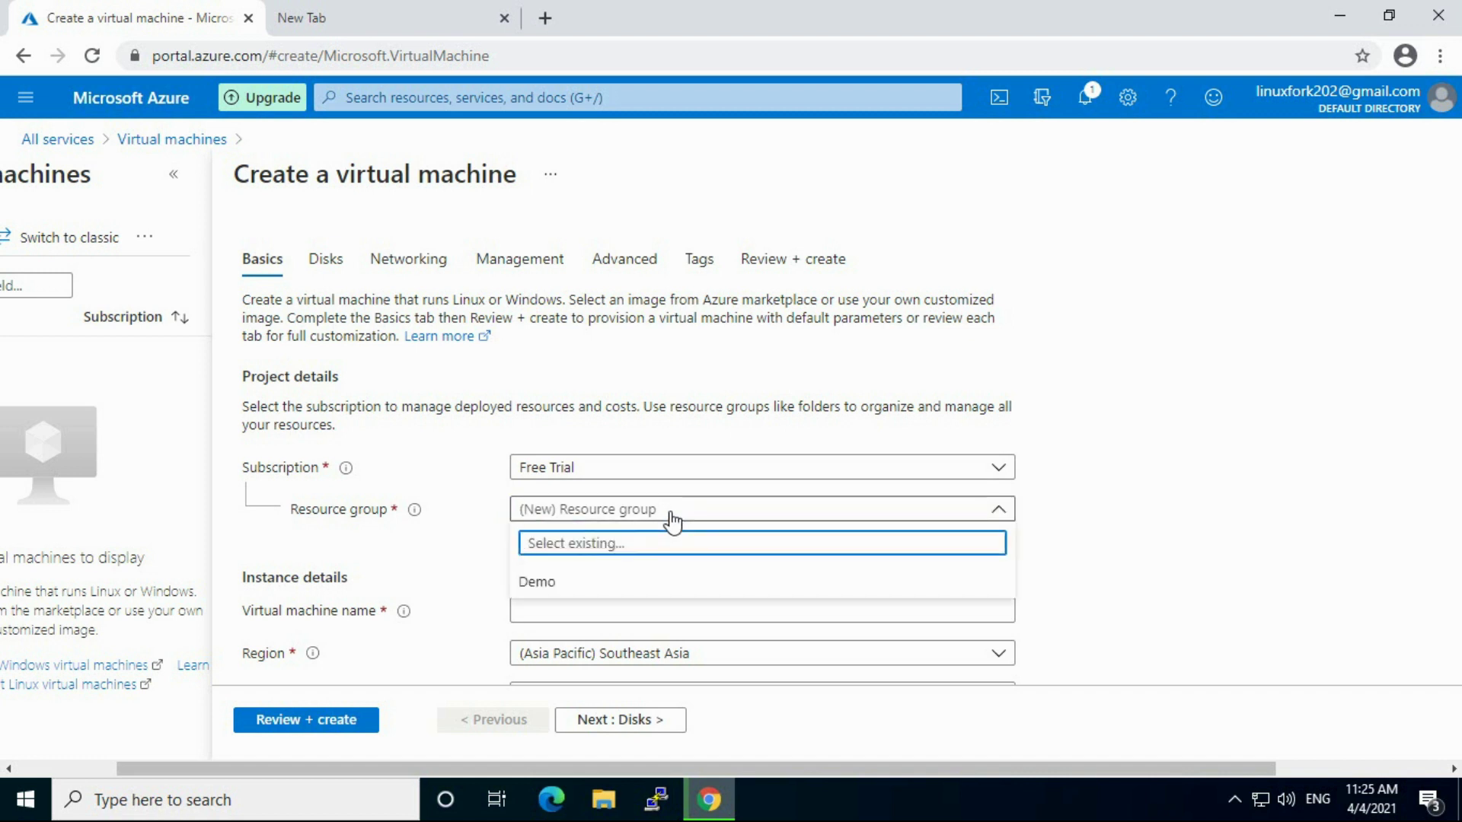
left_click(615, 589)
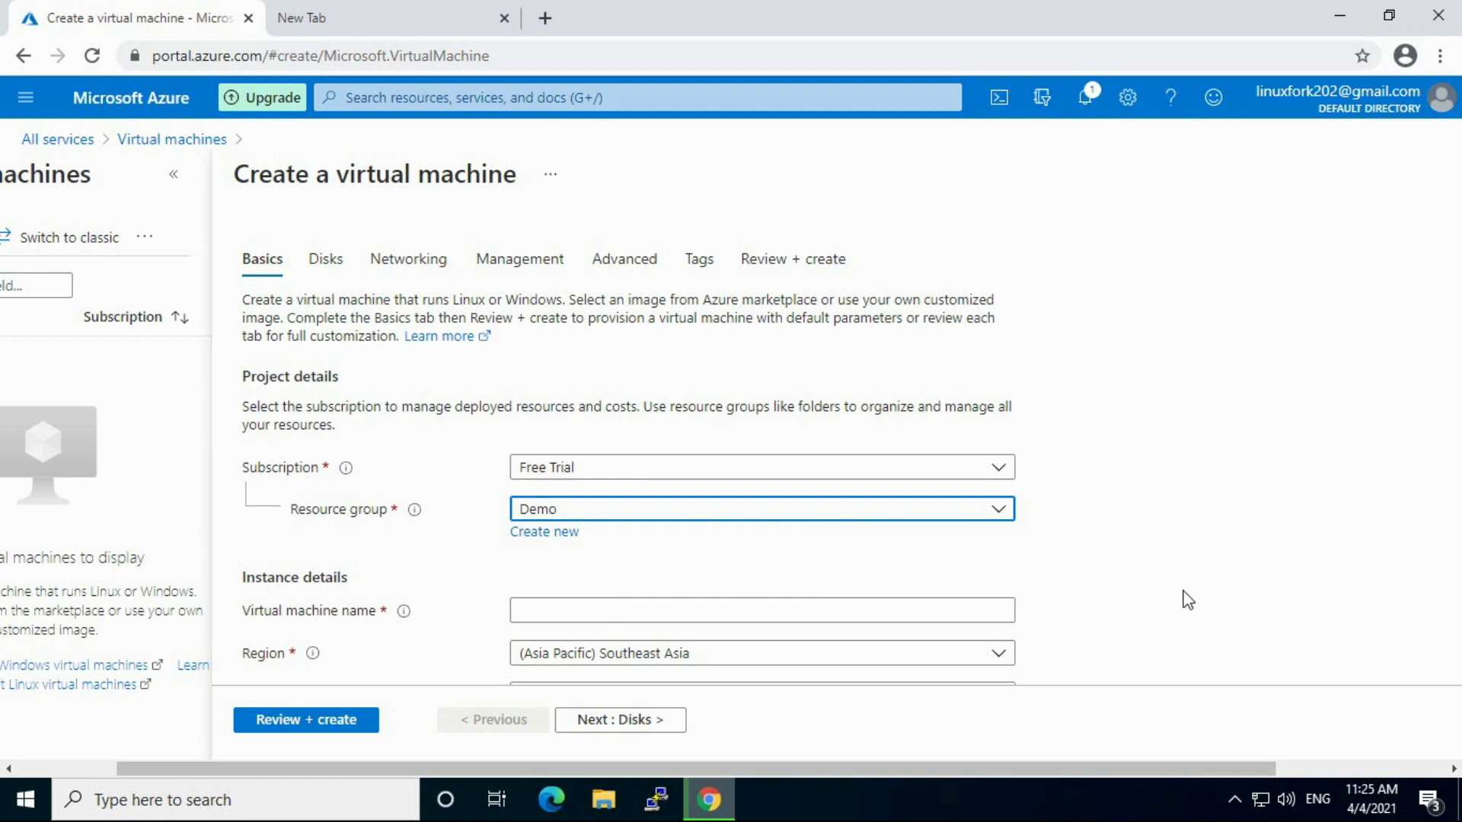
left_click_drag(997, 766, 1087, 771)
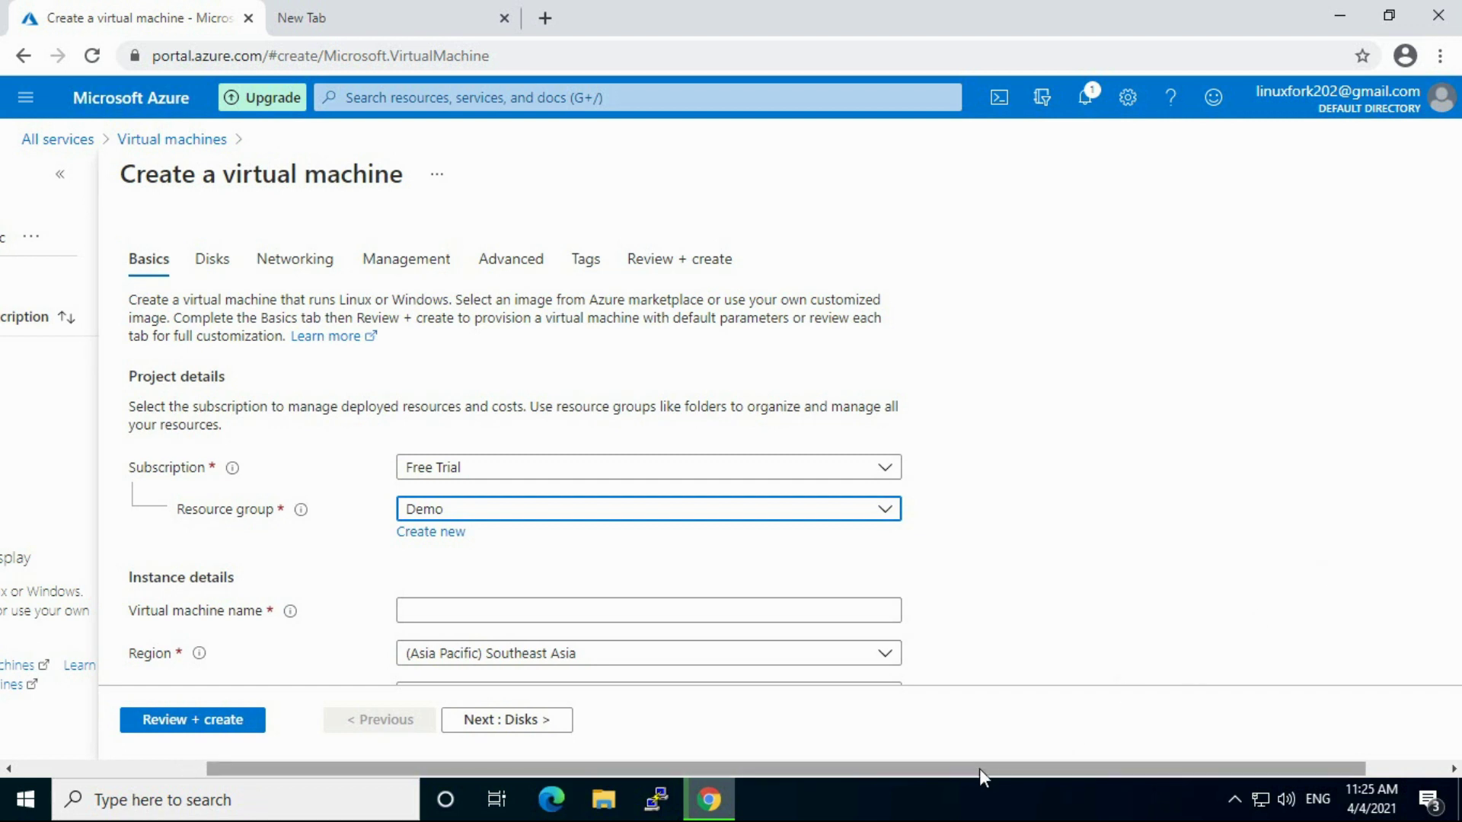
left_click_drag(977, 770, 1031, 767)
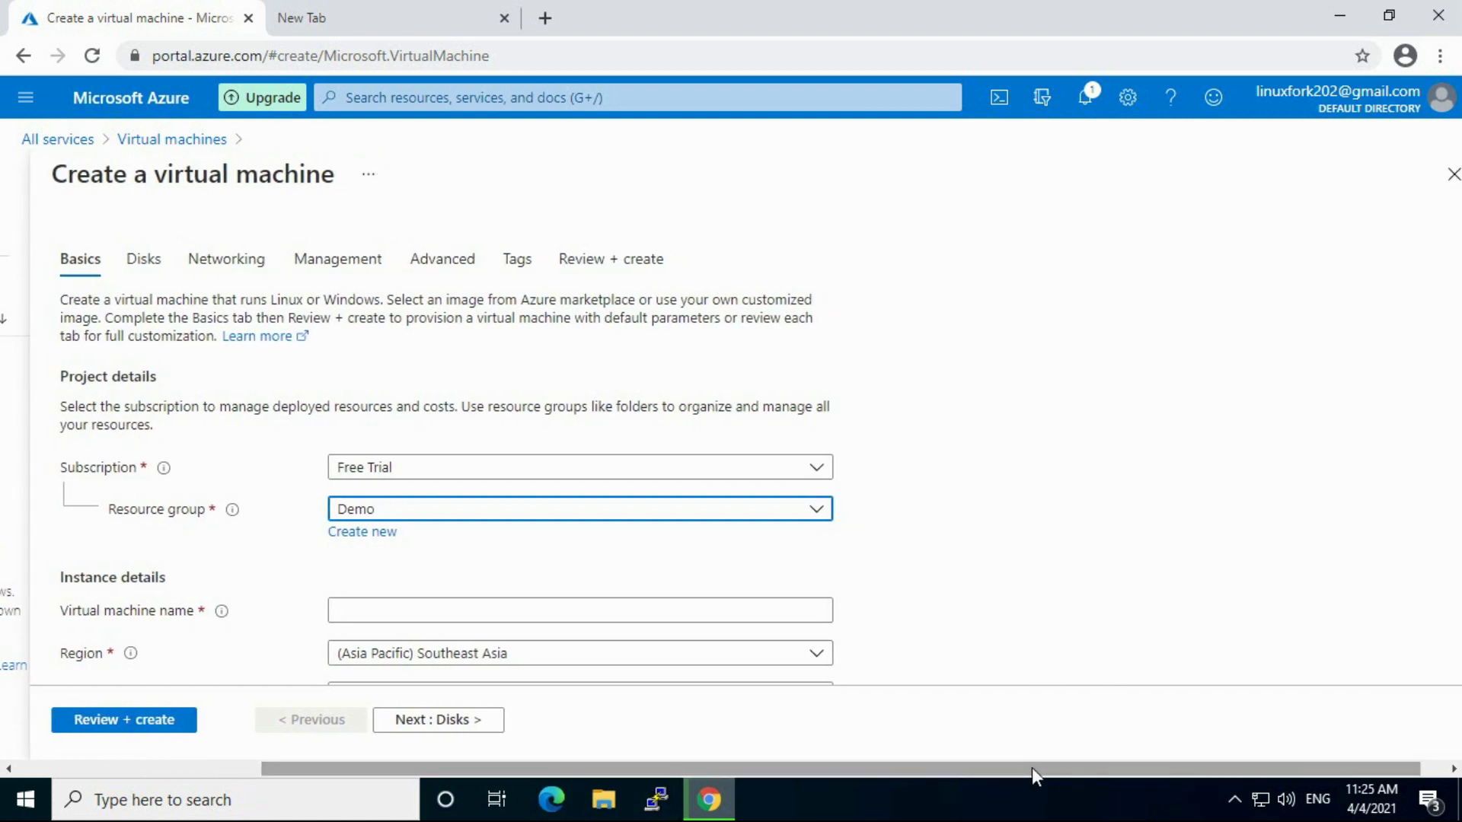
Step: Name the virtual machine Vm-demo in the instance details
left_click_drag(1118, 764, 1194, 757)
left_click_drag(1454, 365, 1454, 437)
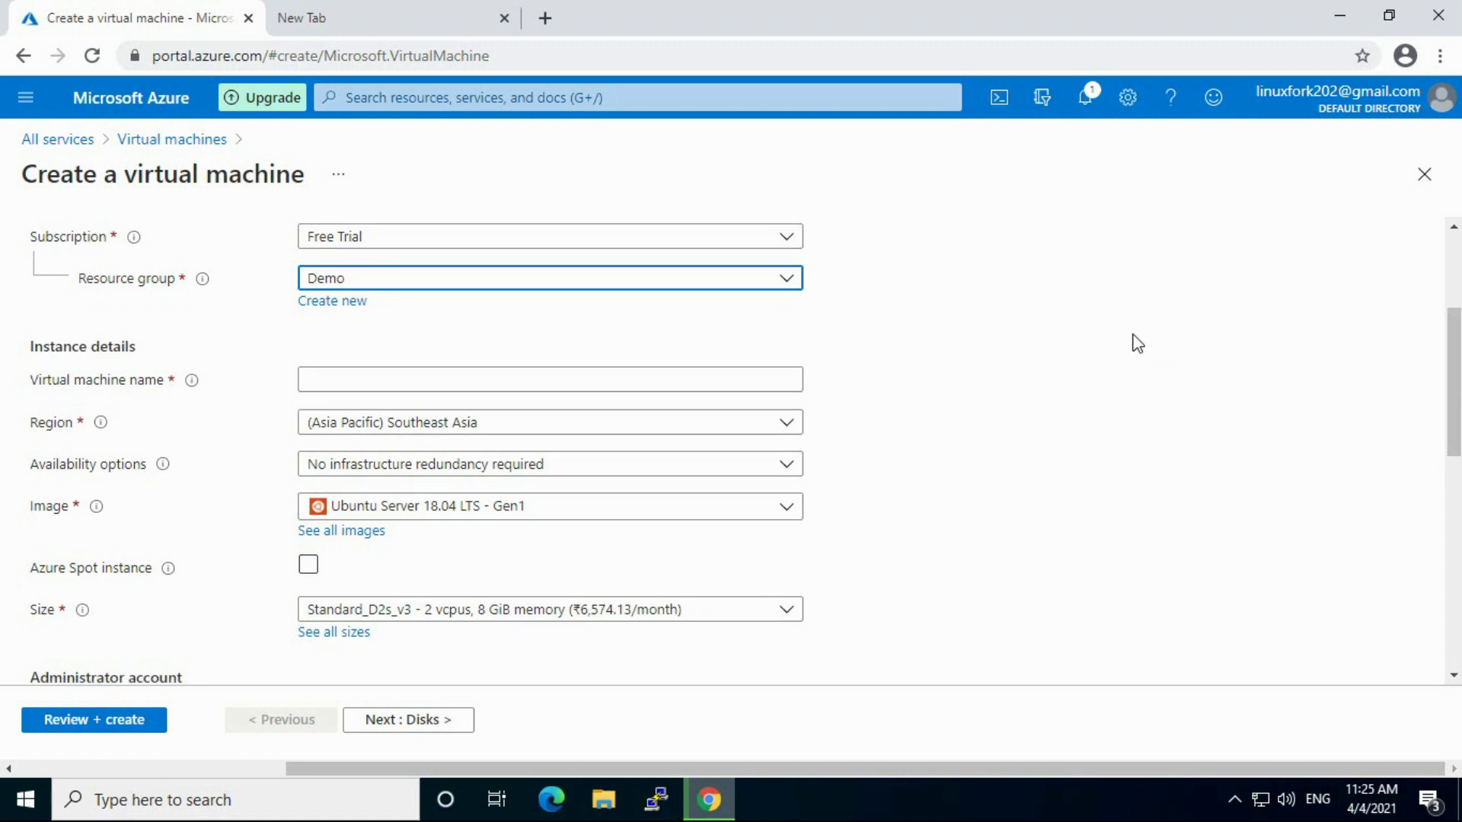
left_click(403, 382)
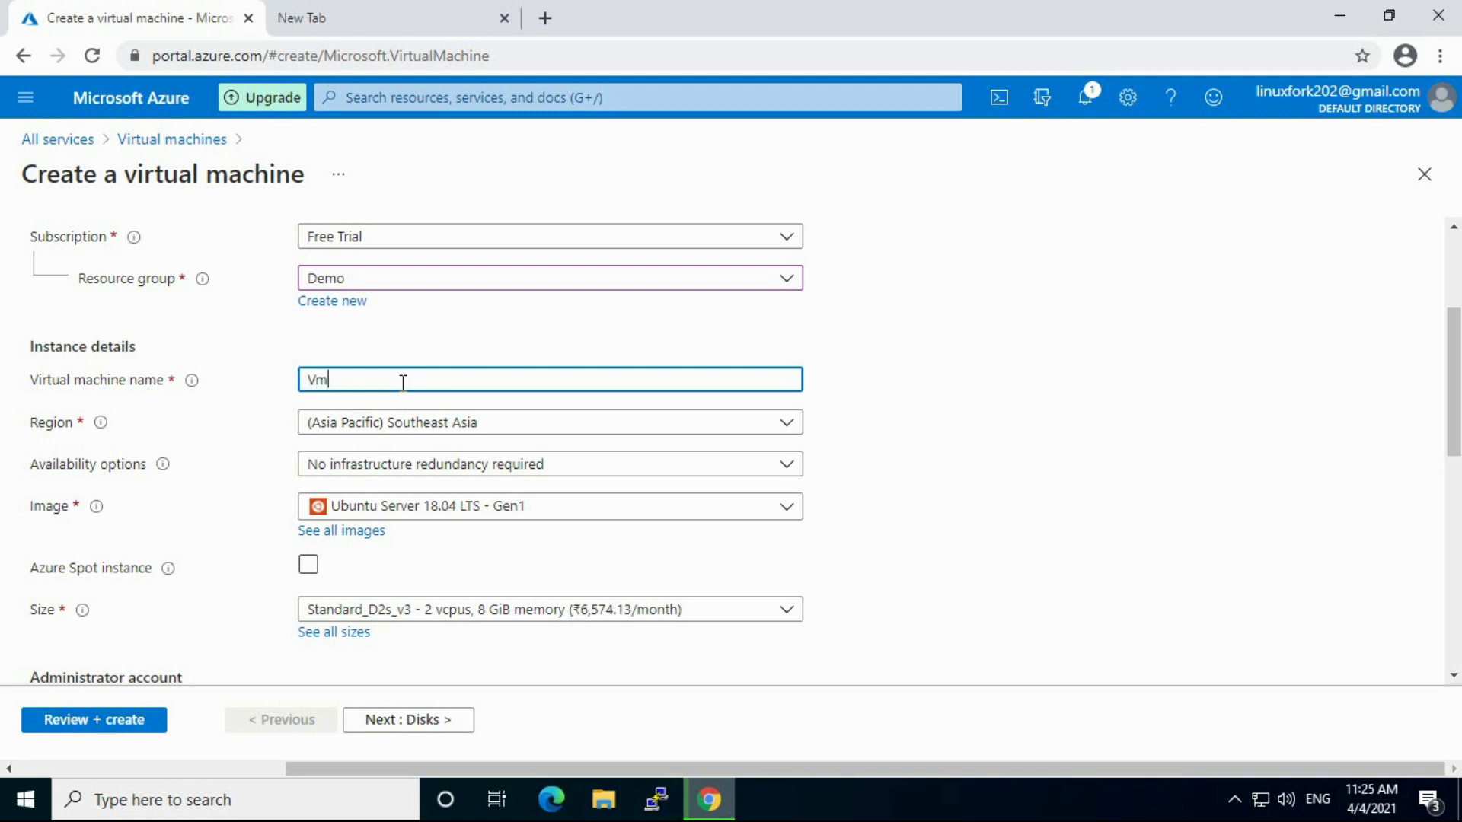
type("Vm-demo")
Step: Look through the available regions and set the virtual machine's region to (Asia Pacific) Central India
left_click_drag(1459, 375, 1458, 421)
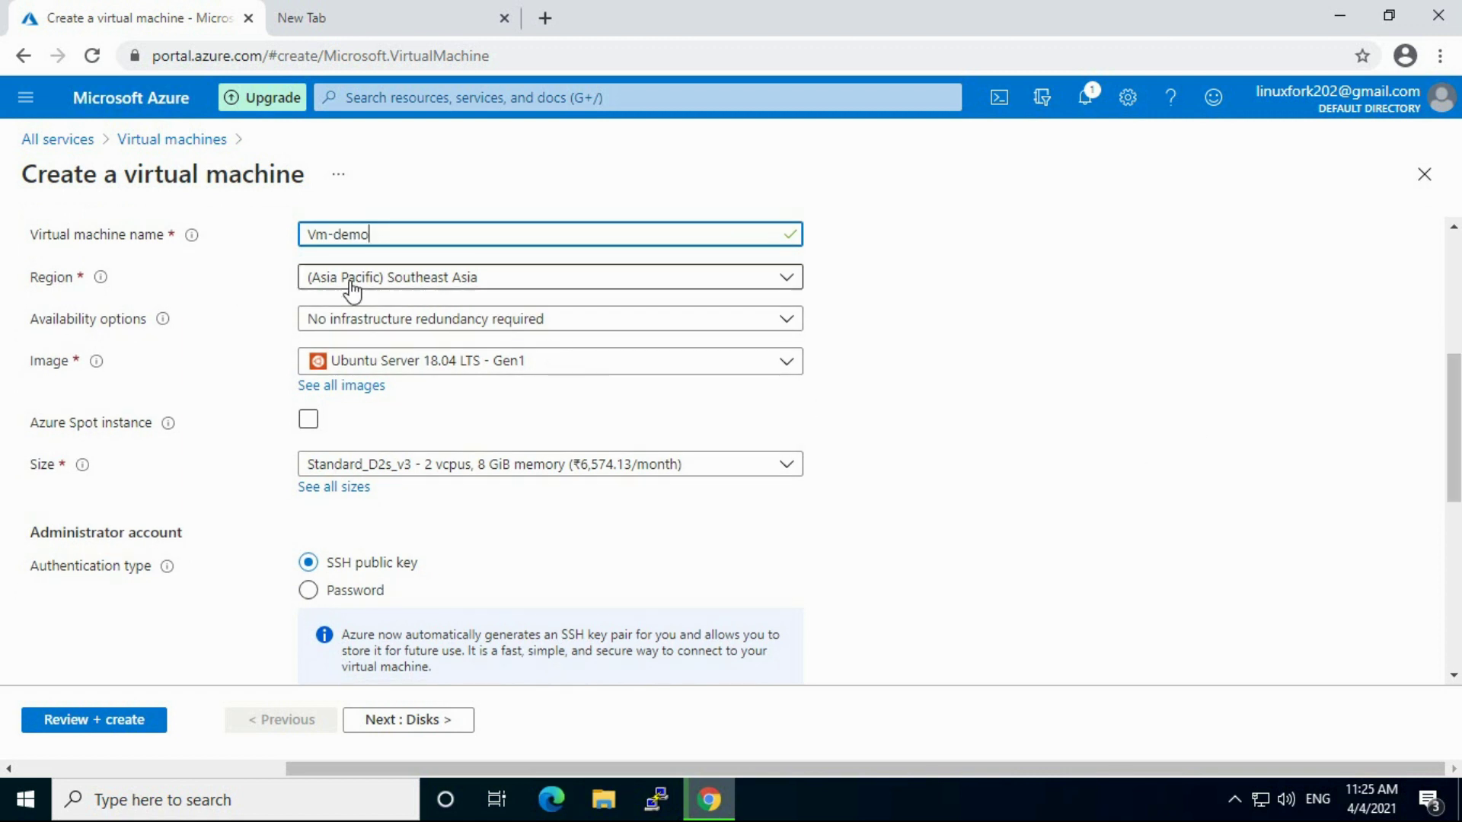
left_click(571, 287)
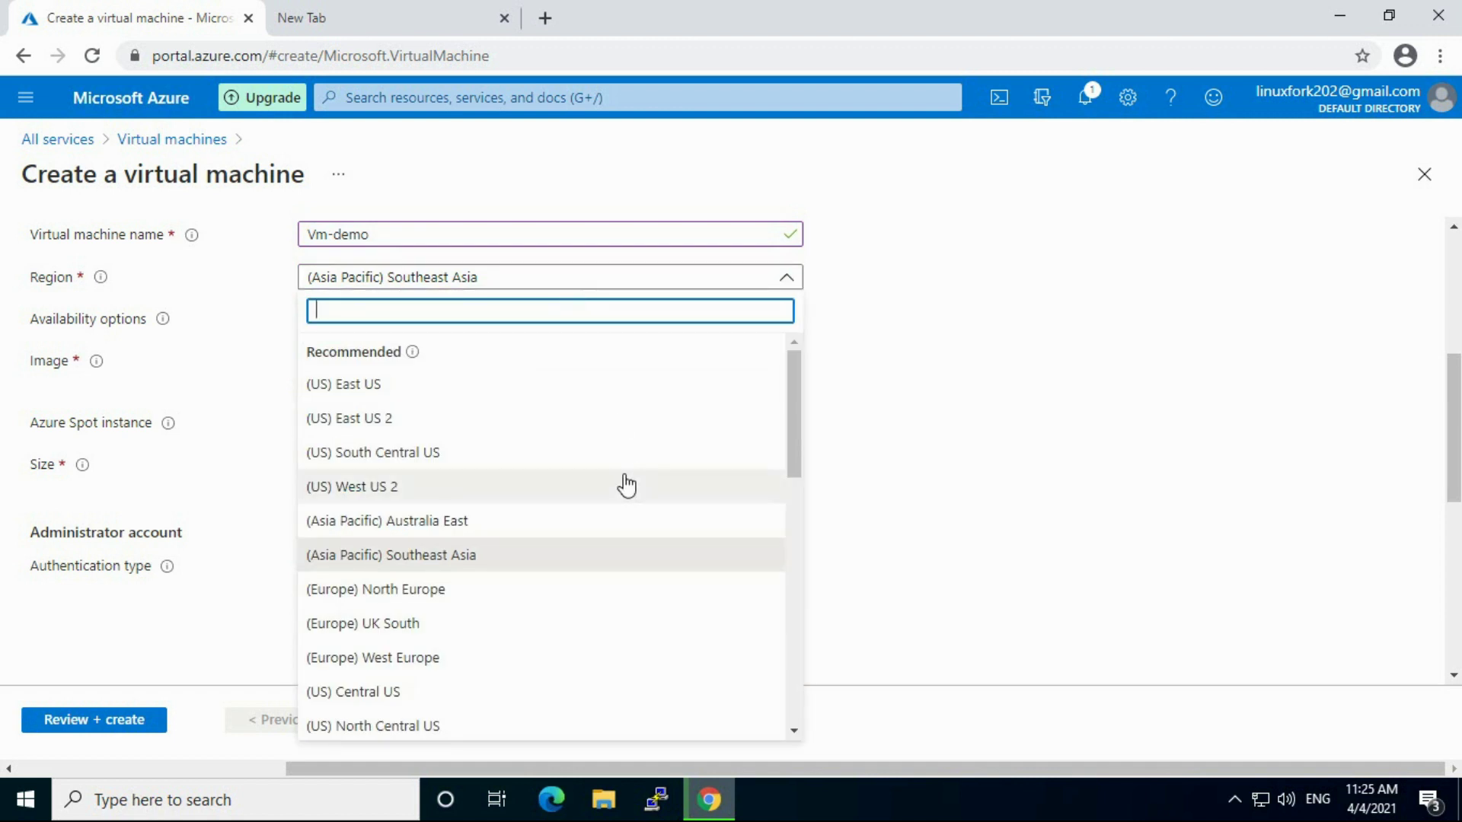
mouse_move(798, 399)
left_mouse_down()
mouse_move(800, 532)
mouse_move(800, 383)
left_mouse_up()
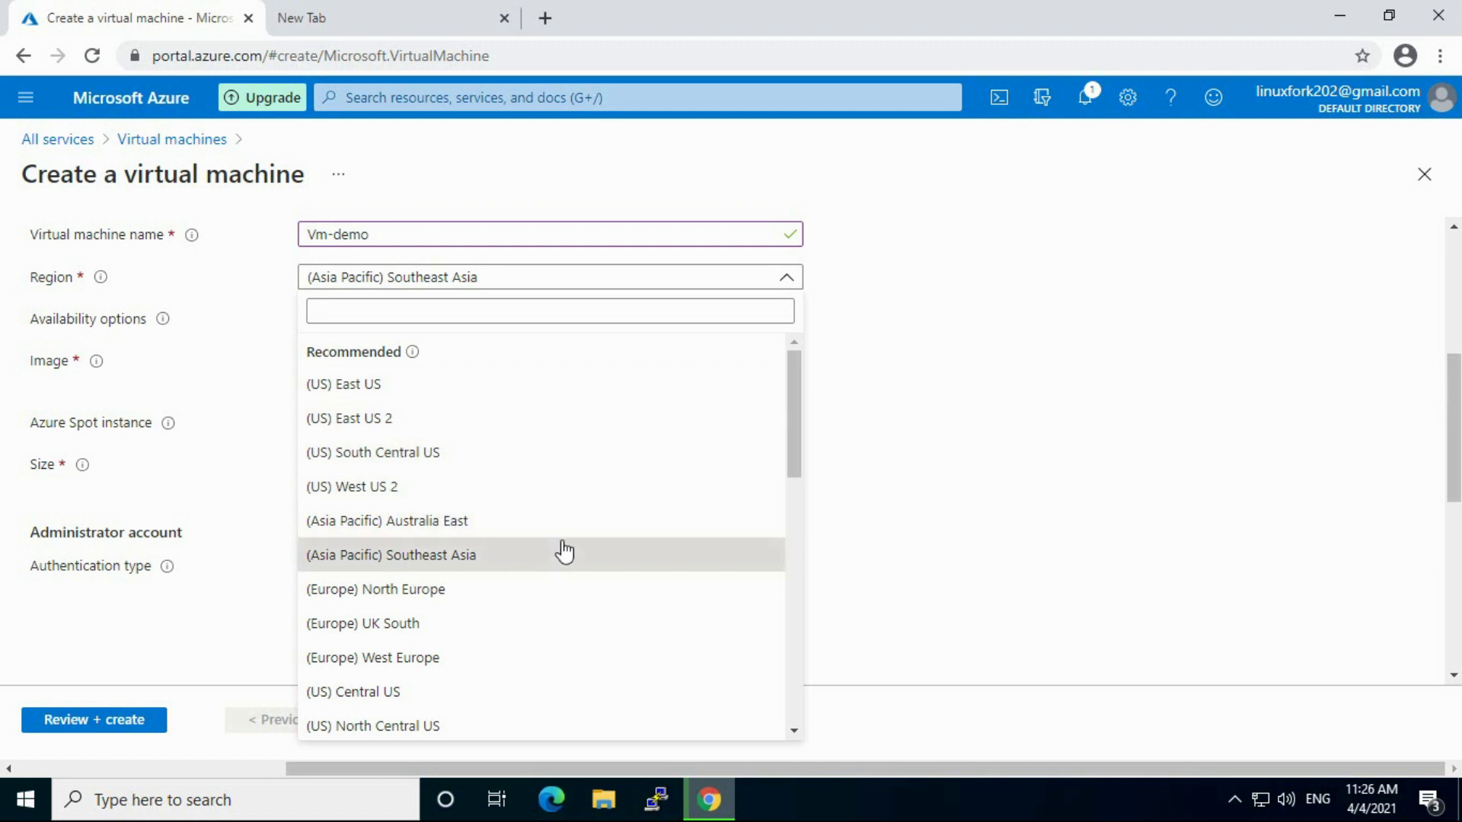
left_click_drag(799, 417, 800, 668)
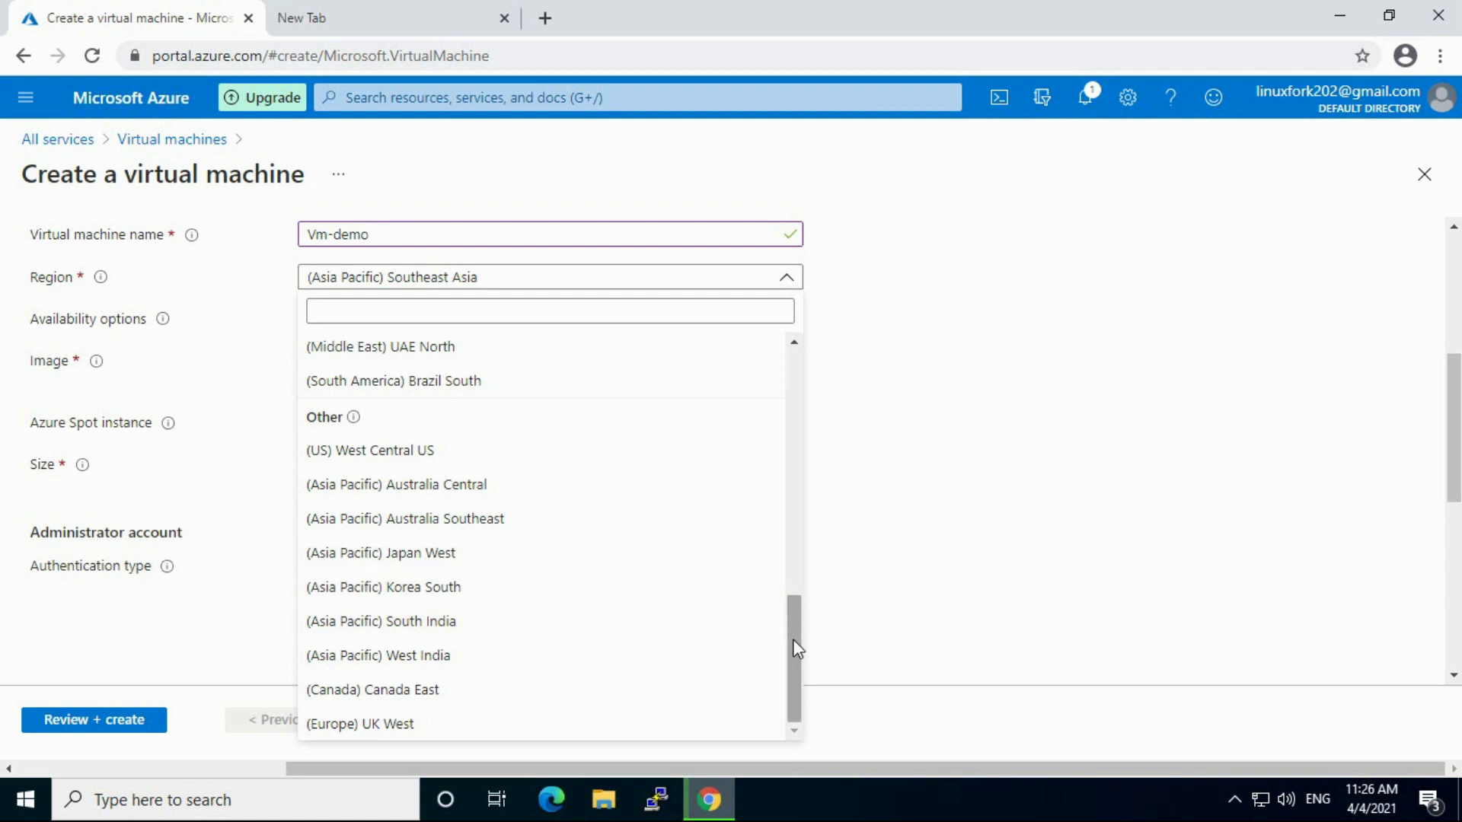
left_click_drag(793, 641, 797, 488)
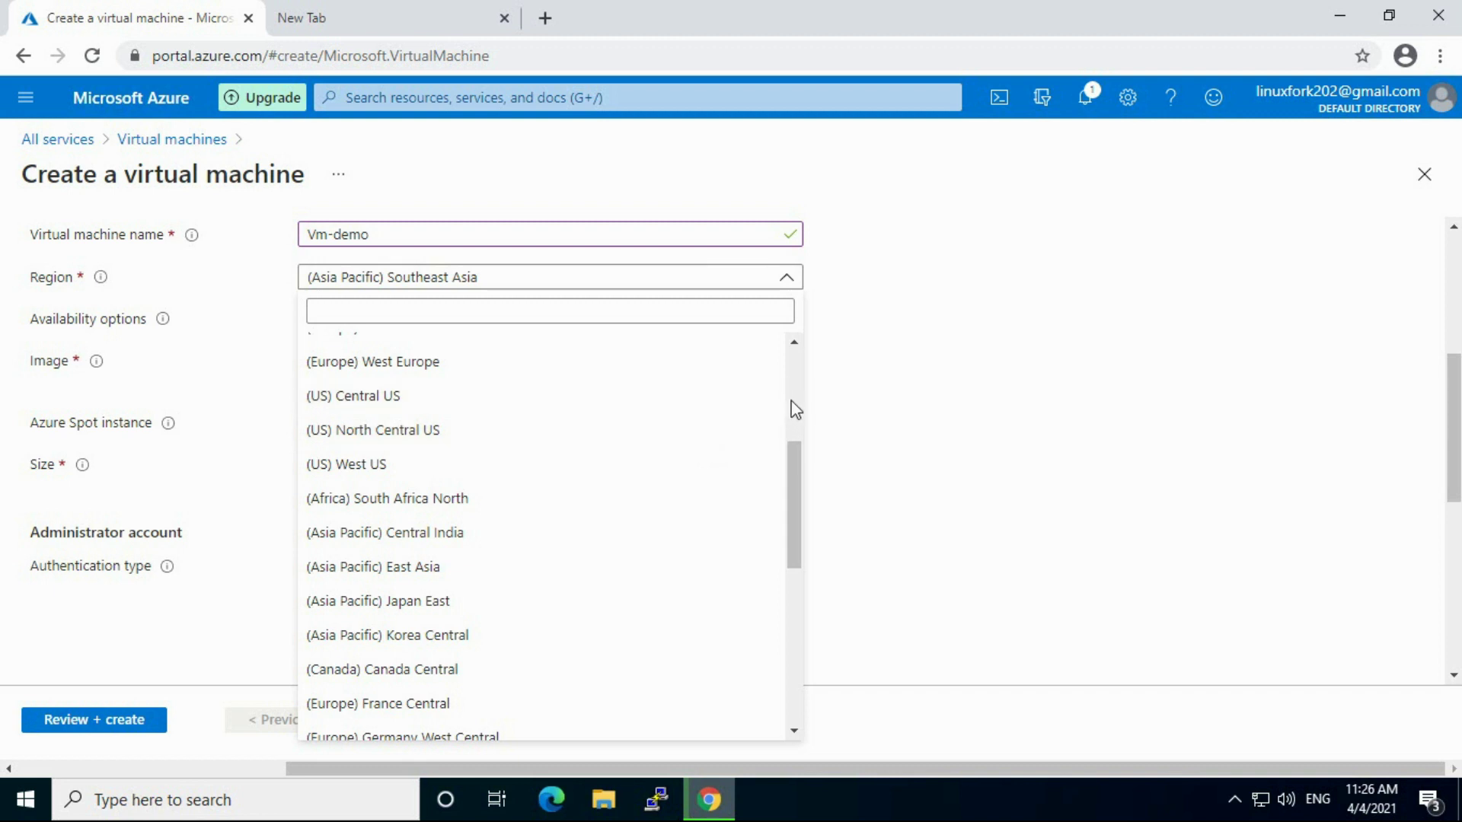
scroll(792, 404, "up", 4)
left_click_drag(793, 400, 792, 666)
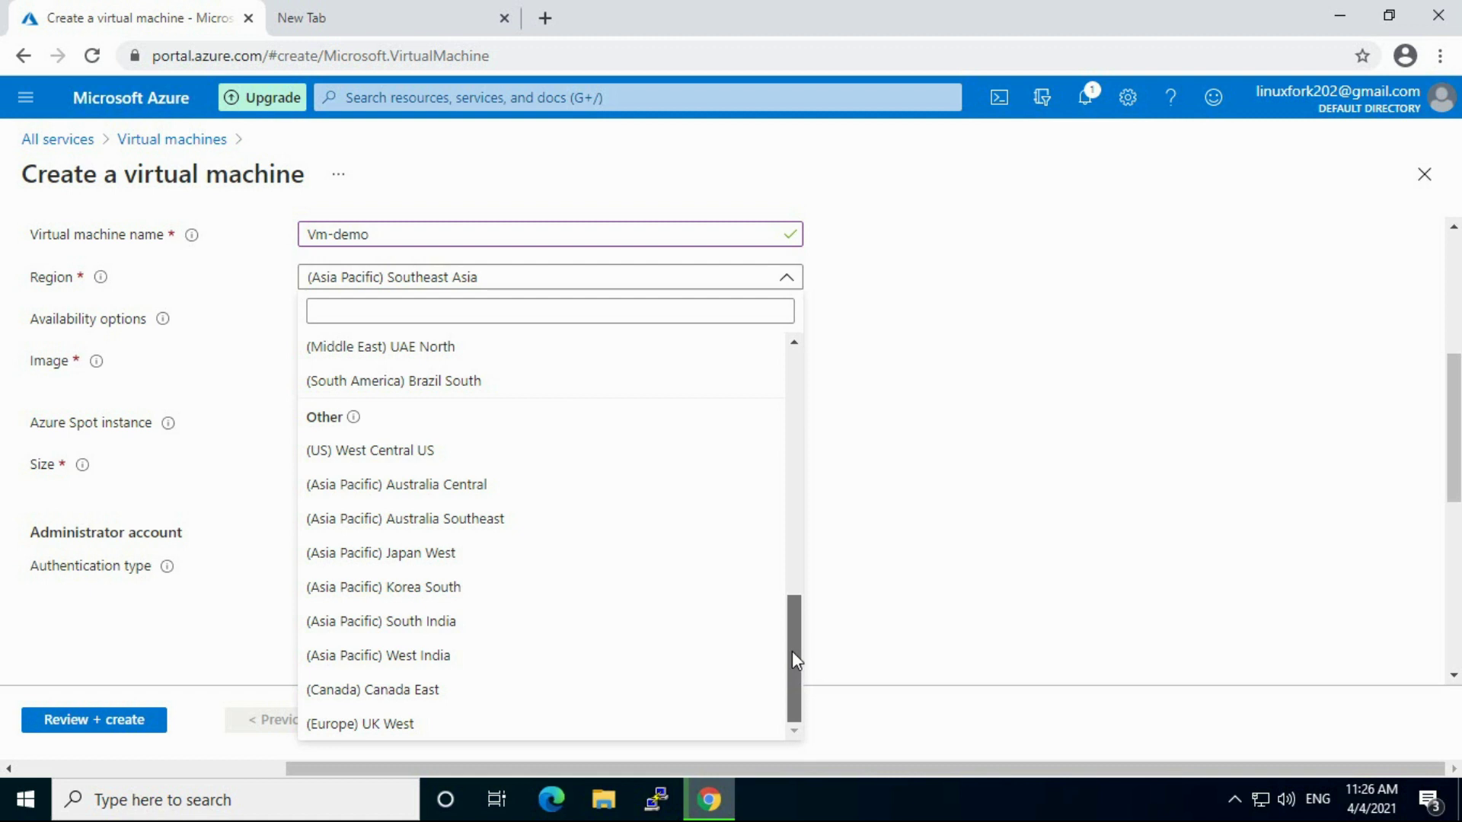
left_click_drag(792, 653, 792, 652)
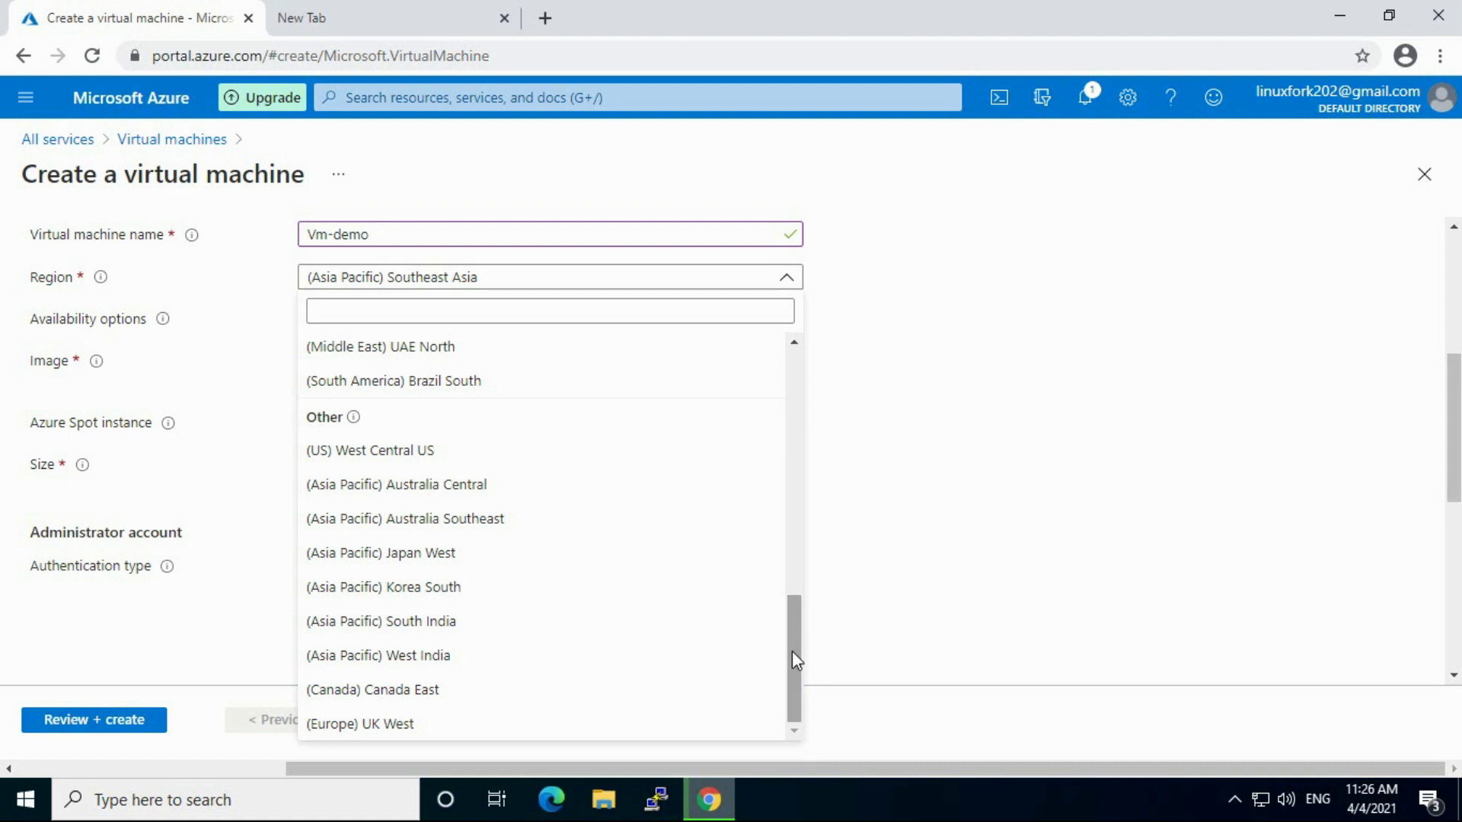
left_click(799, 398)
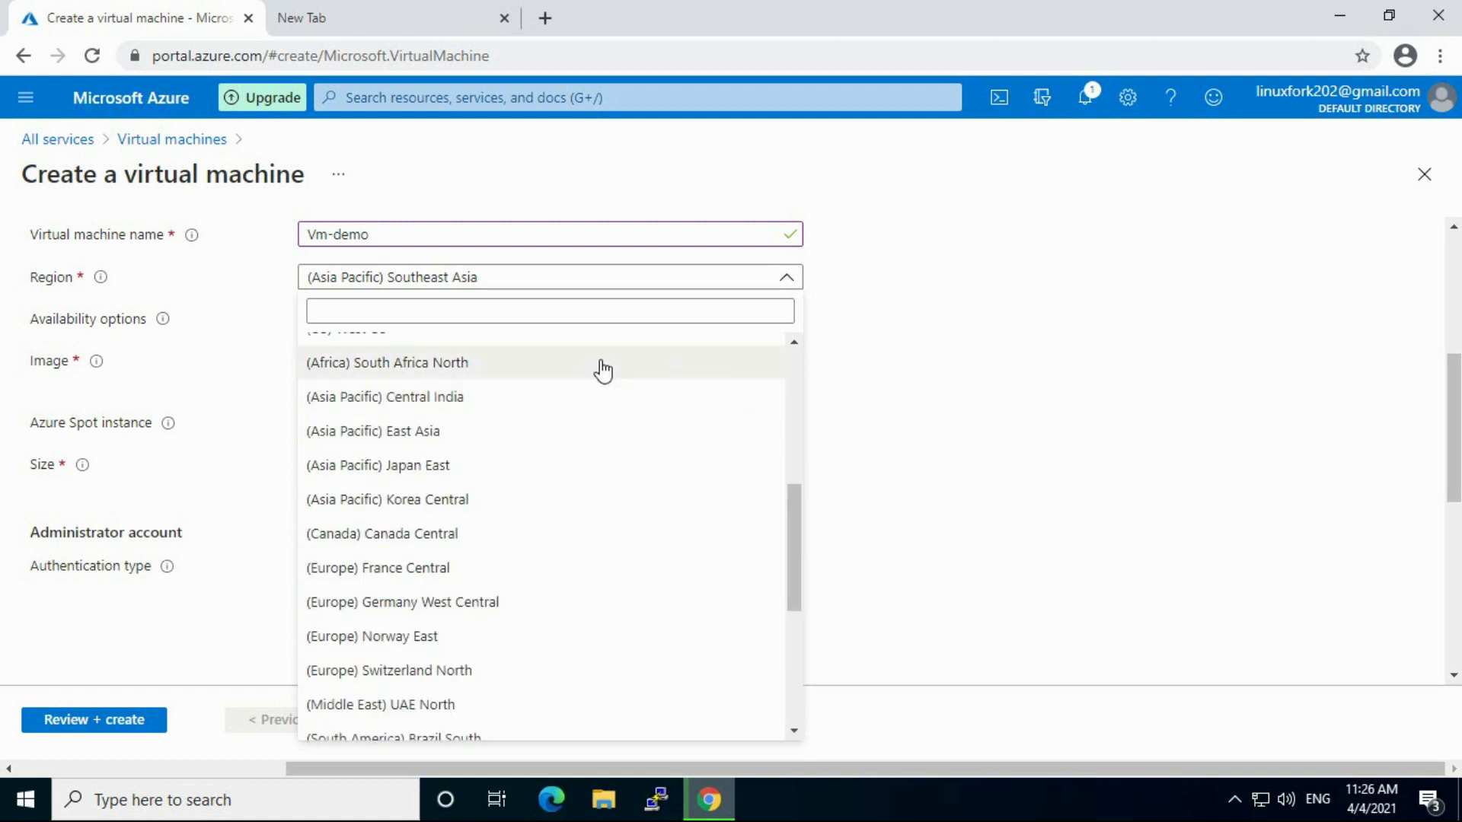
left_click(408, 402)
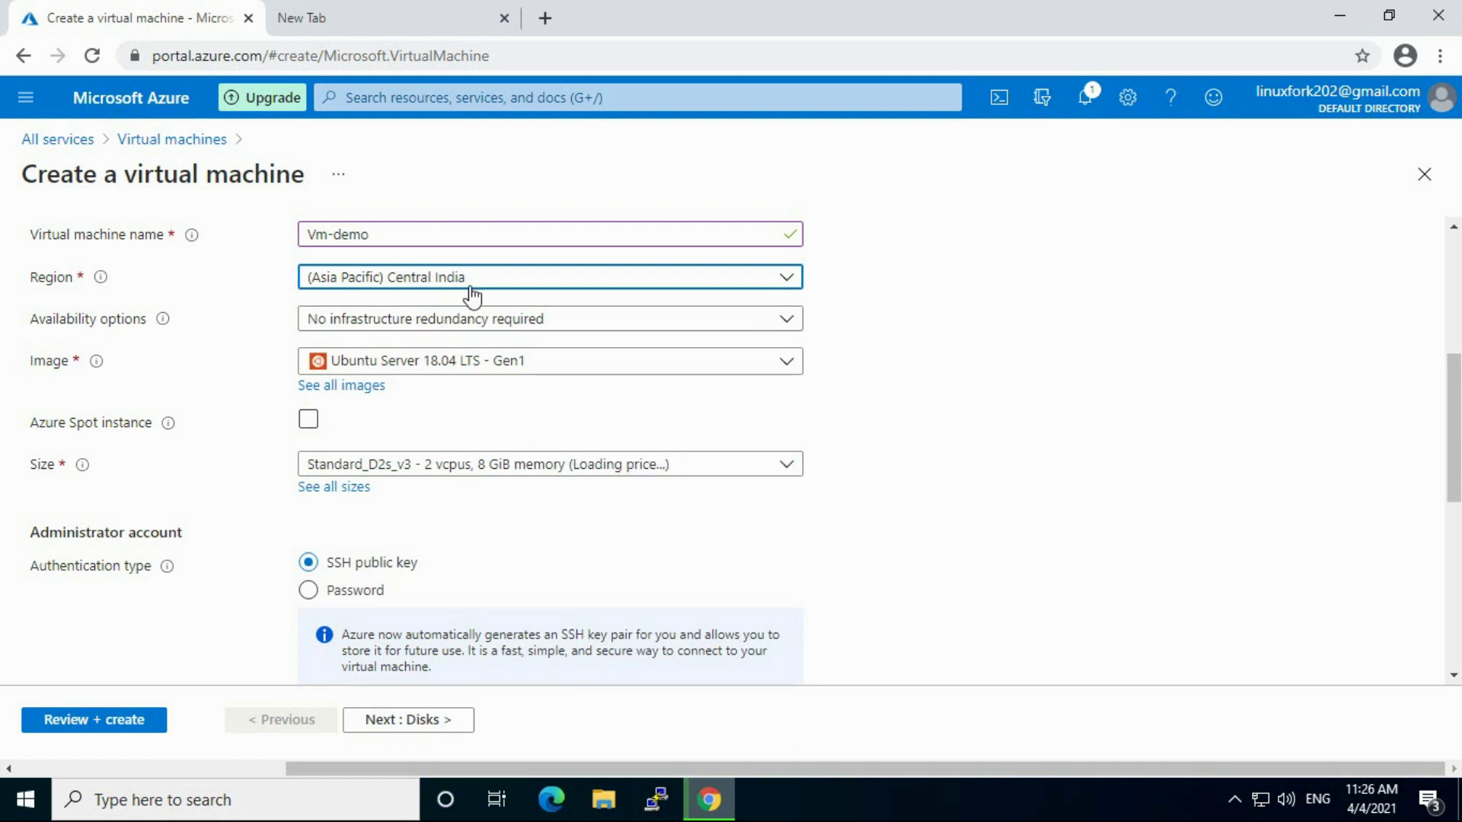
Step: Review the availability options for the virtual machine and keep No infrastructure redundancy required
left_click(566, 330)
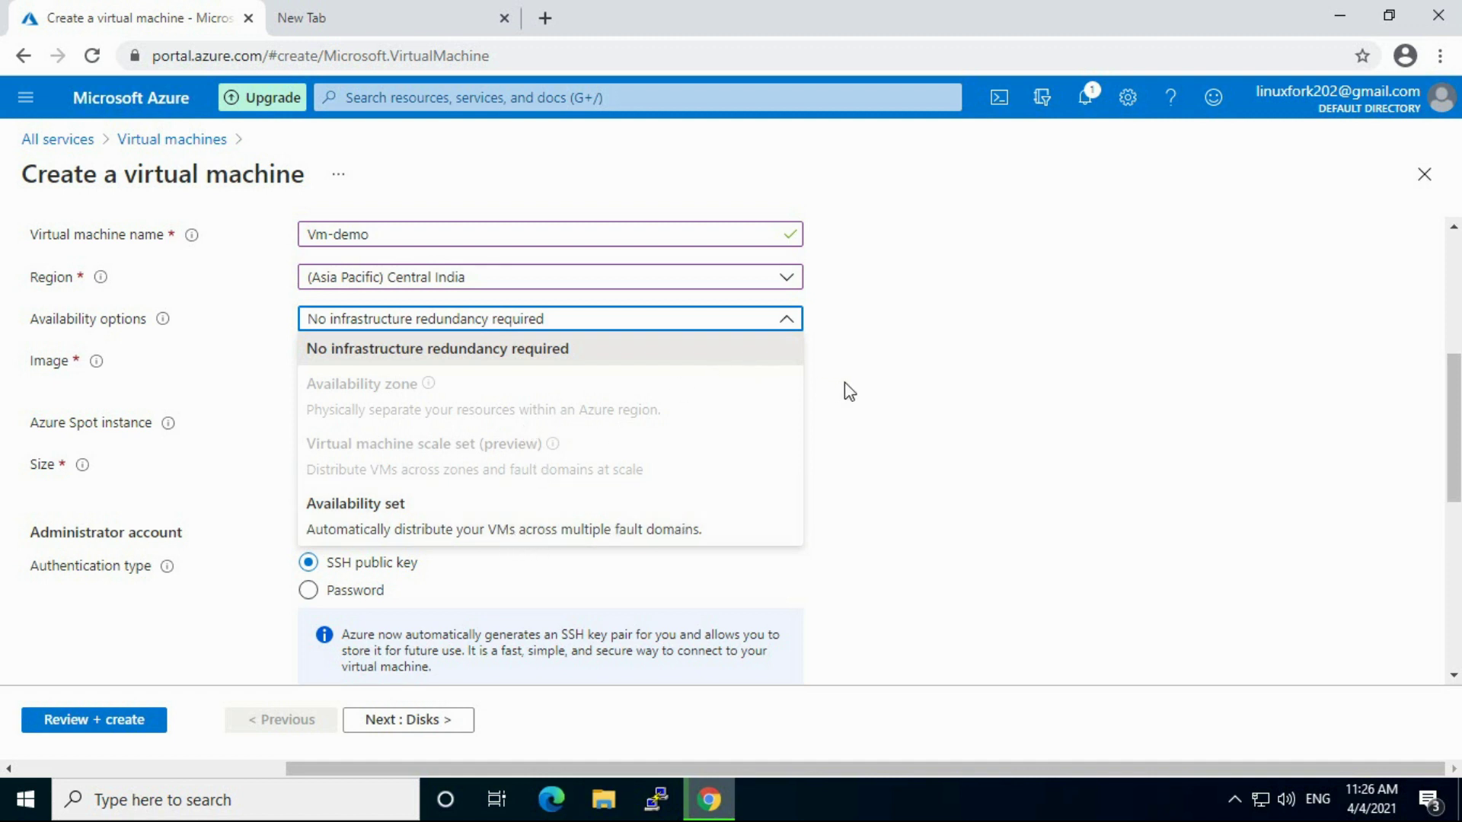
left_click(879, 316)
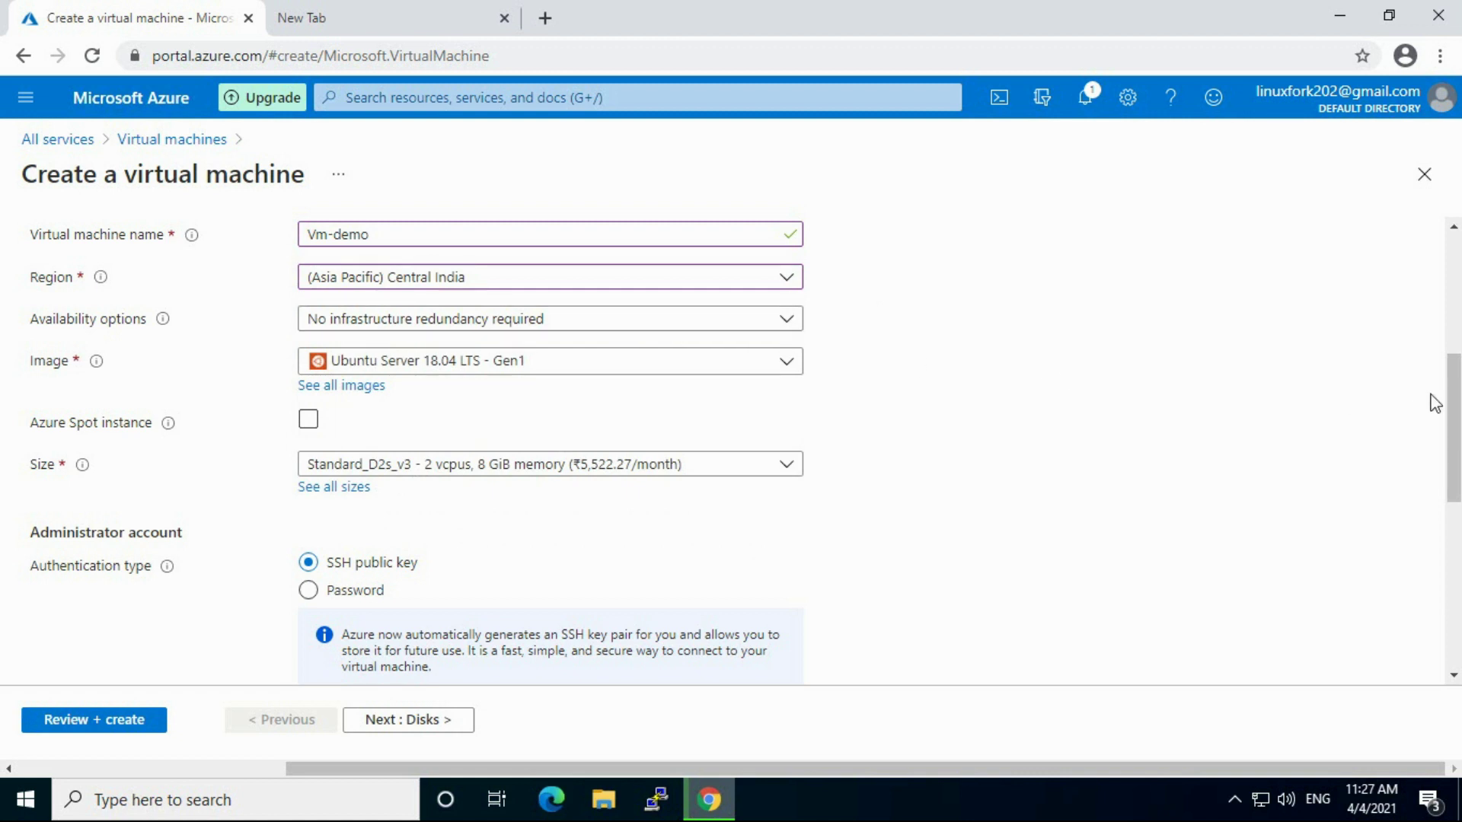
left_click_drag(1455, 421, 1456, 443)
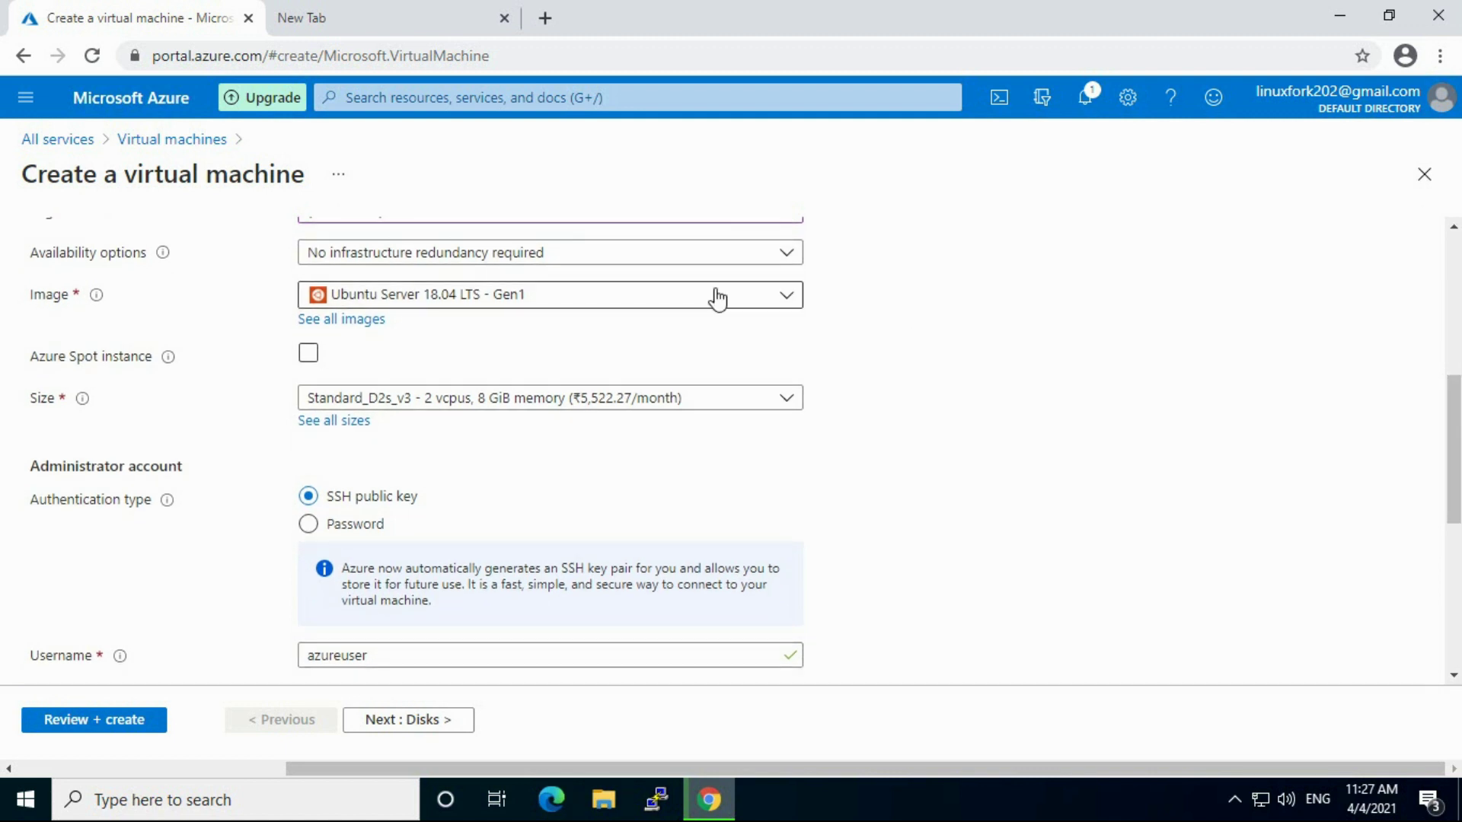
left_click(645, 259)
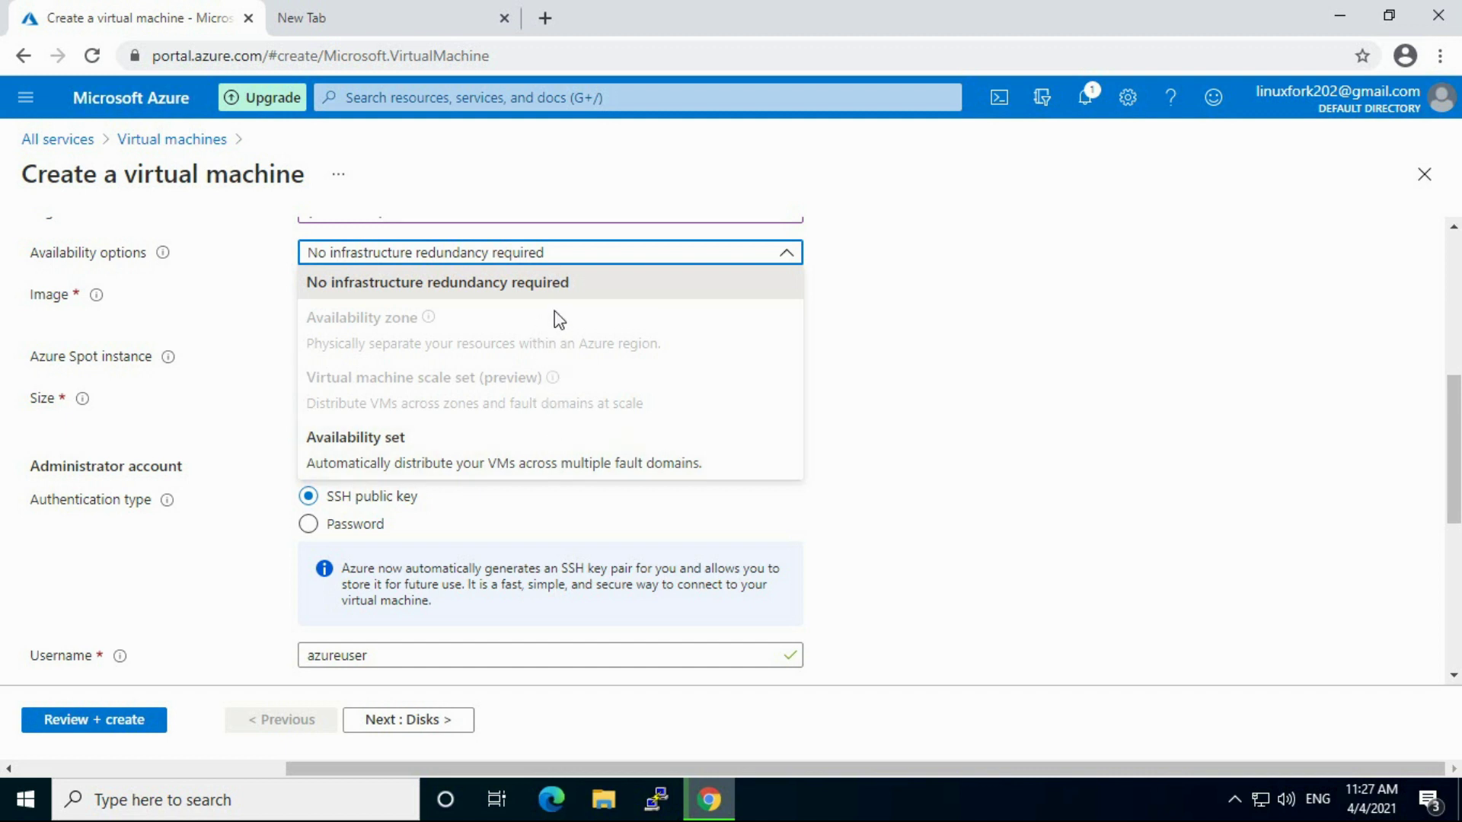
mouse_move(553, 377)
left_click(908, 345)
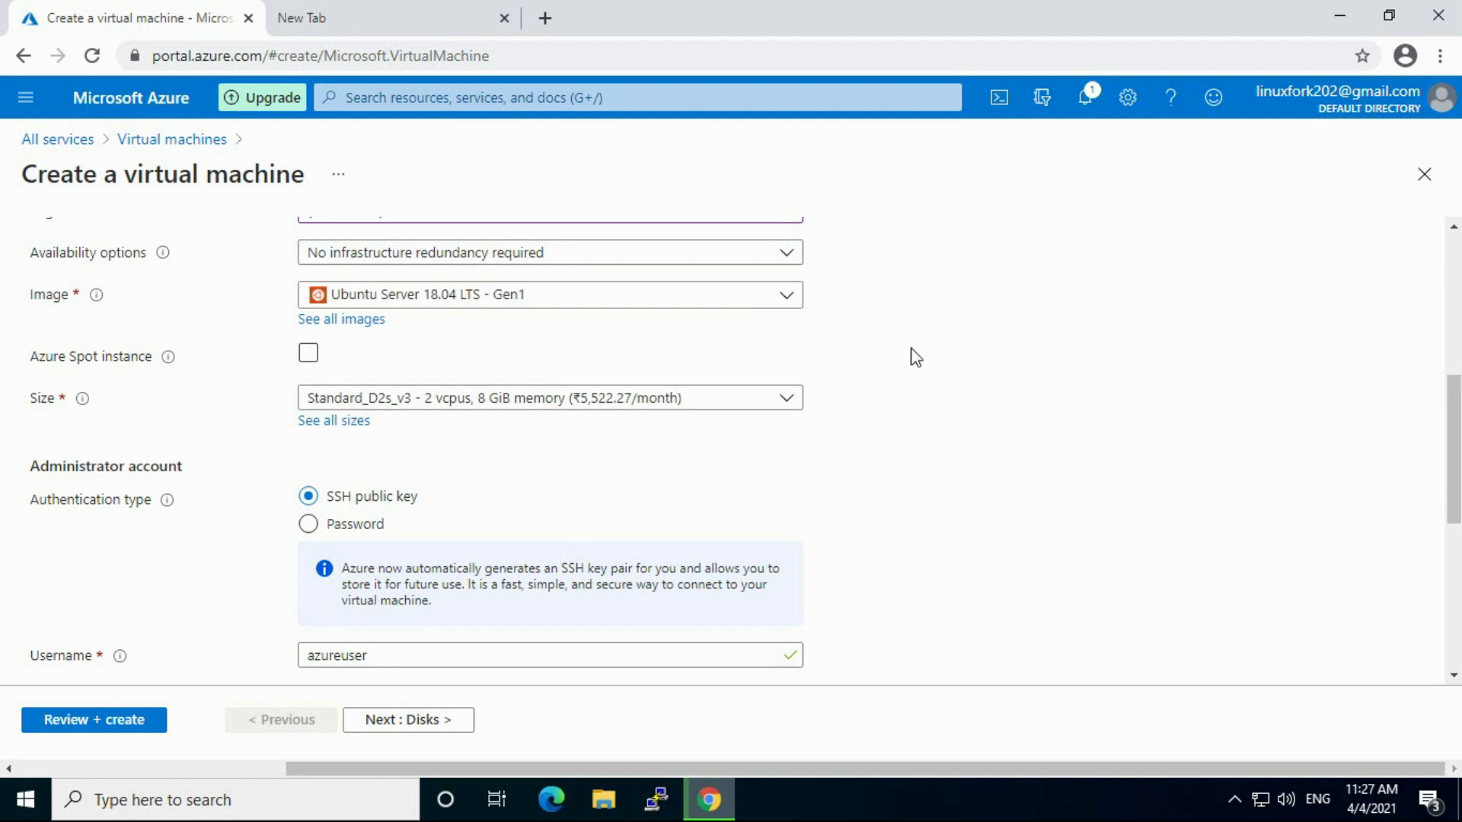
Step: Set the virtual machine's image to Windows Server 2016 Datacenter - Gen1, leaving Azure Spot instance off
left_click(504, 301)
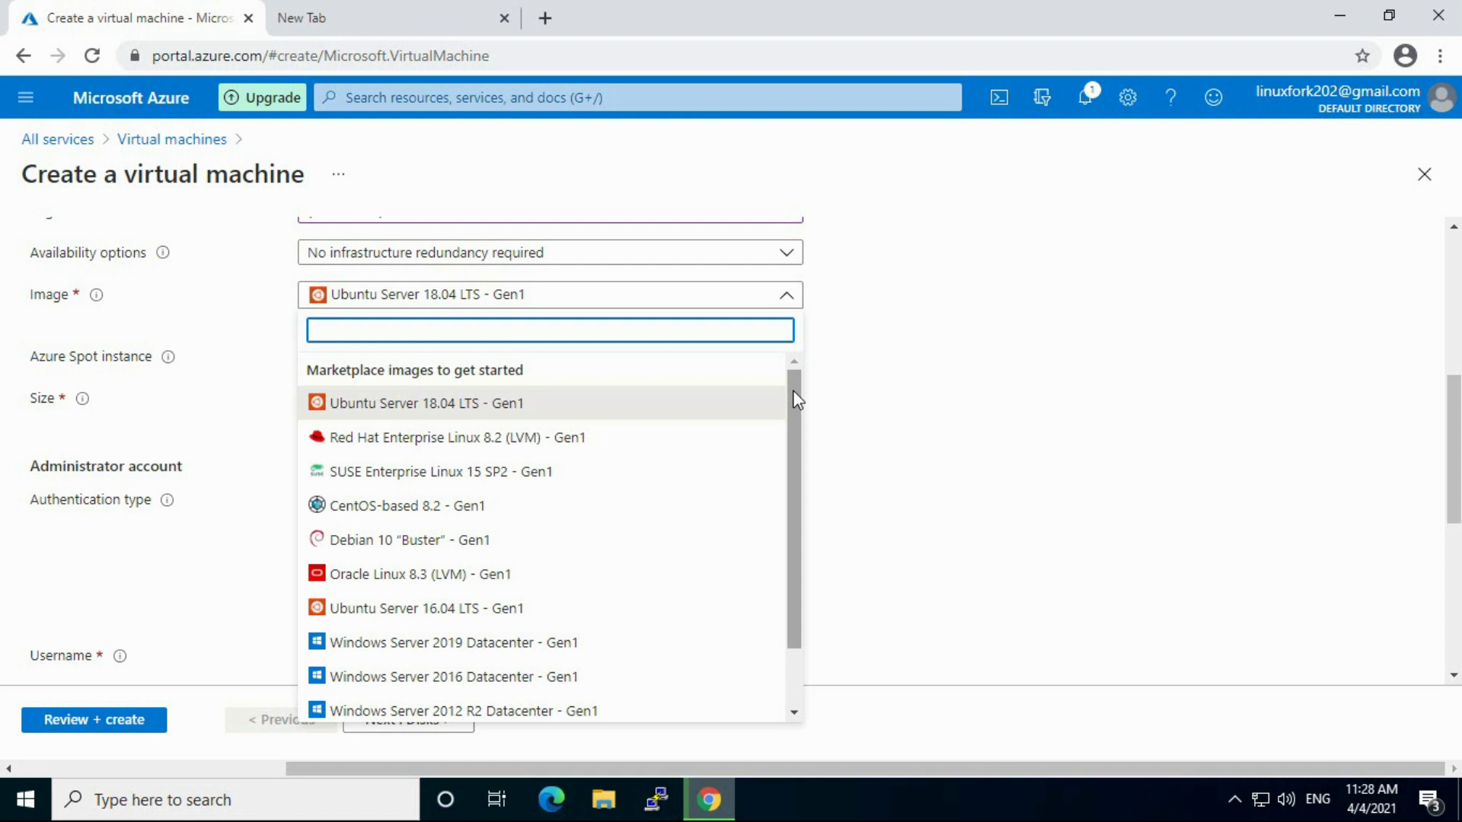
left_click(794, 439)
left_click_drag(795, 432, 794, 419)
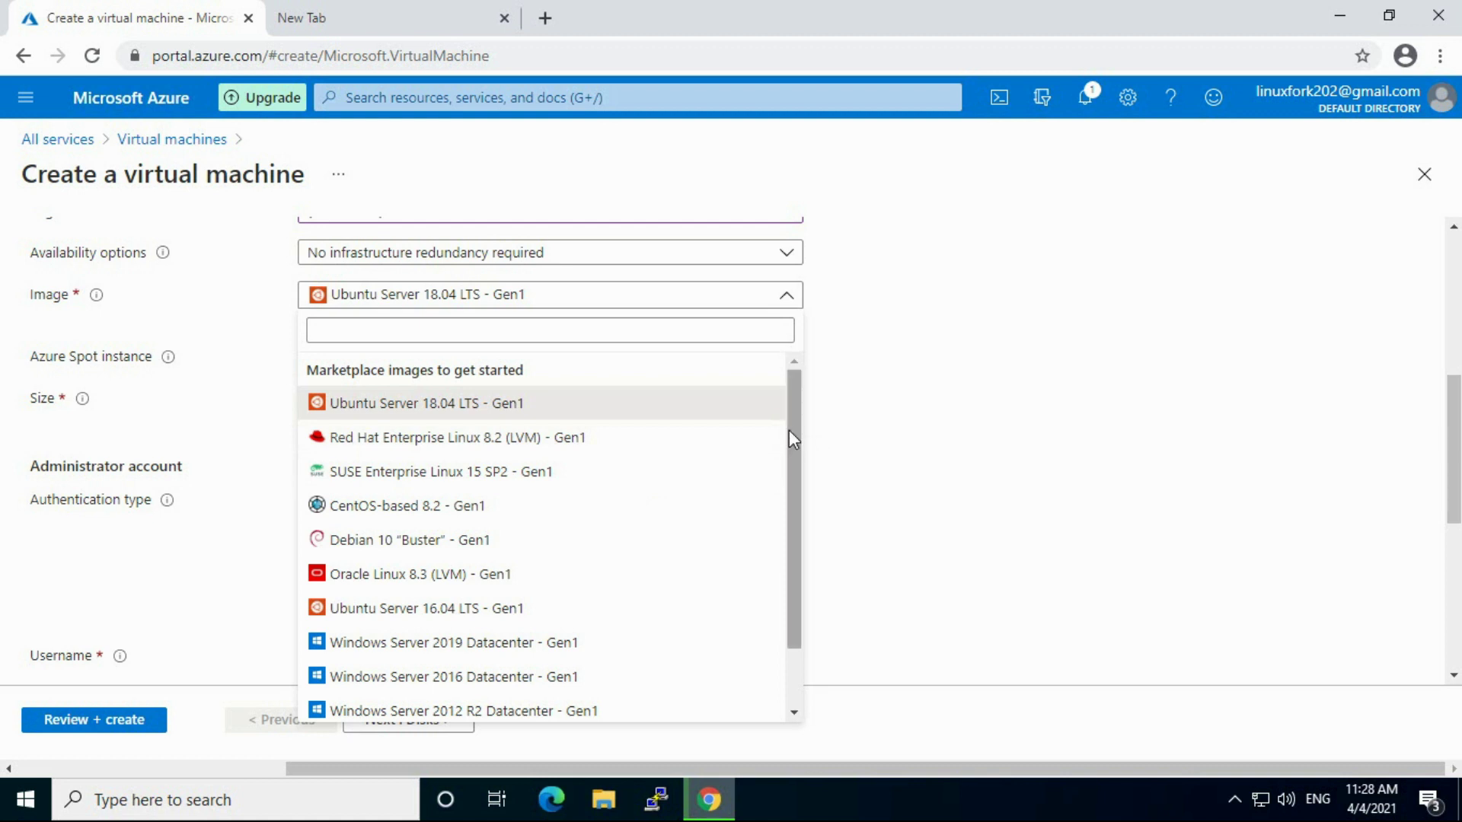
left_click_drag(793, 441, 793, 529)
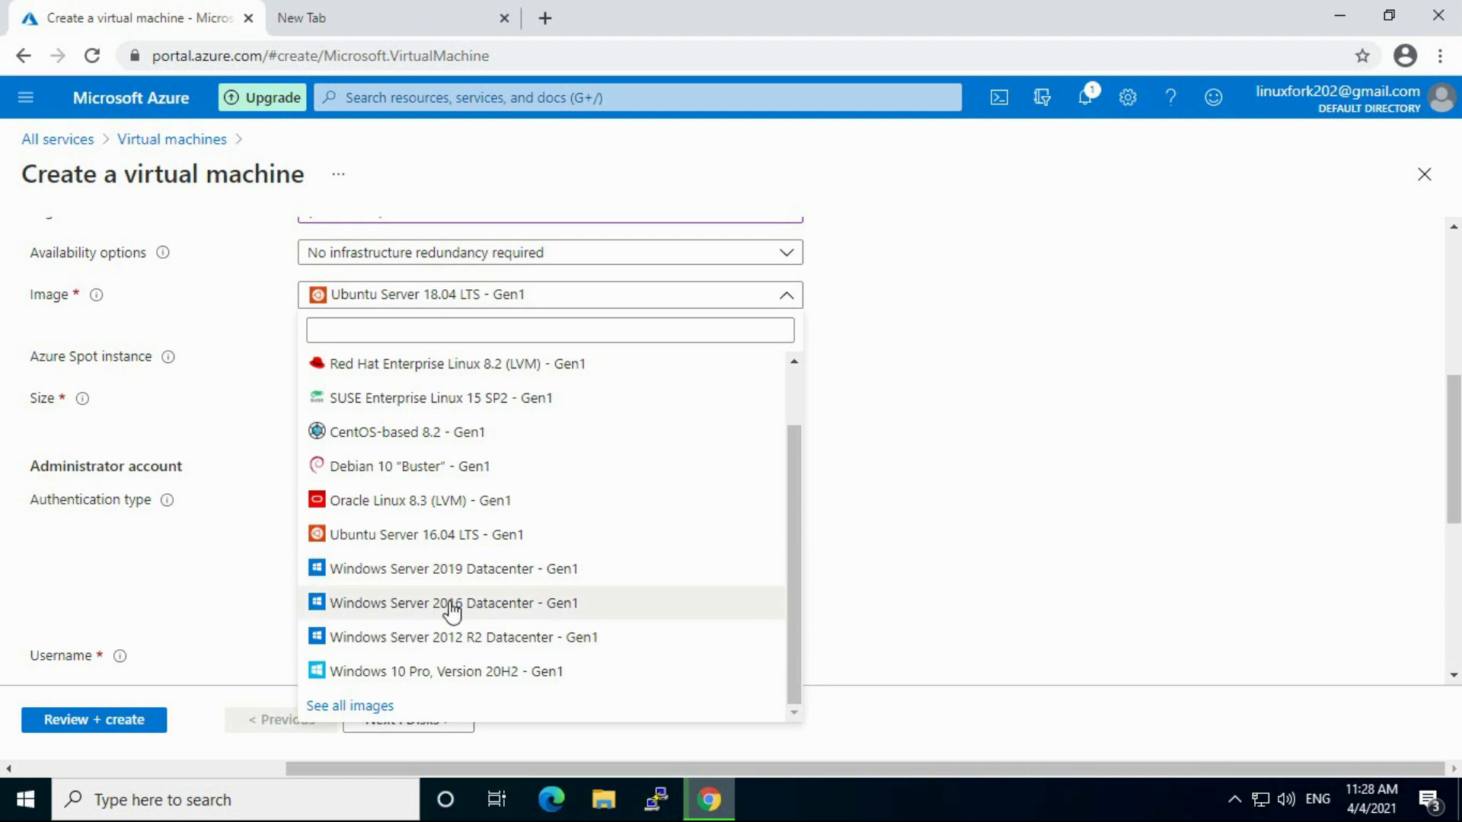
left_click(531, 609)
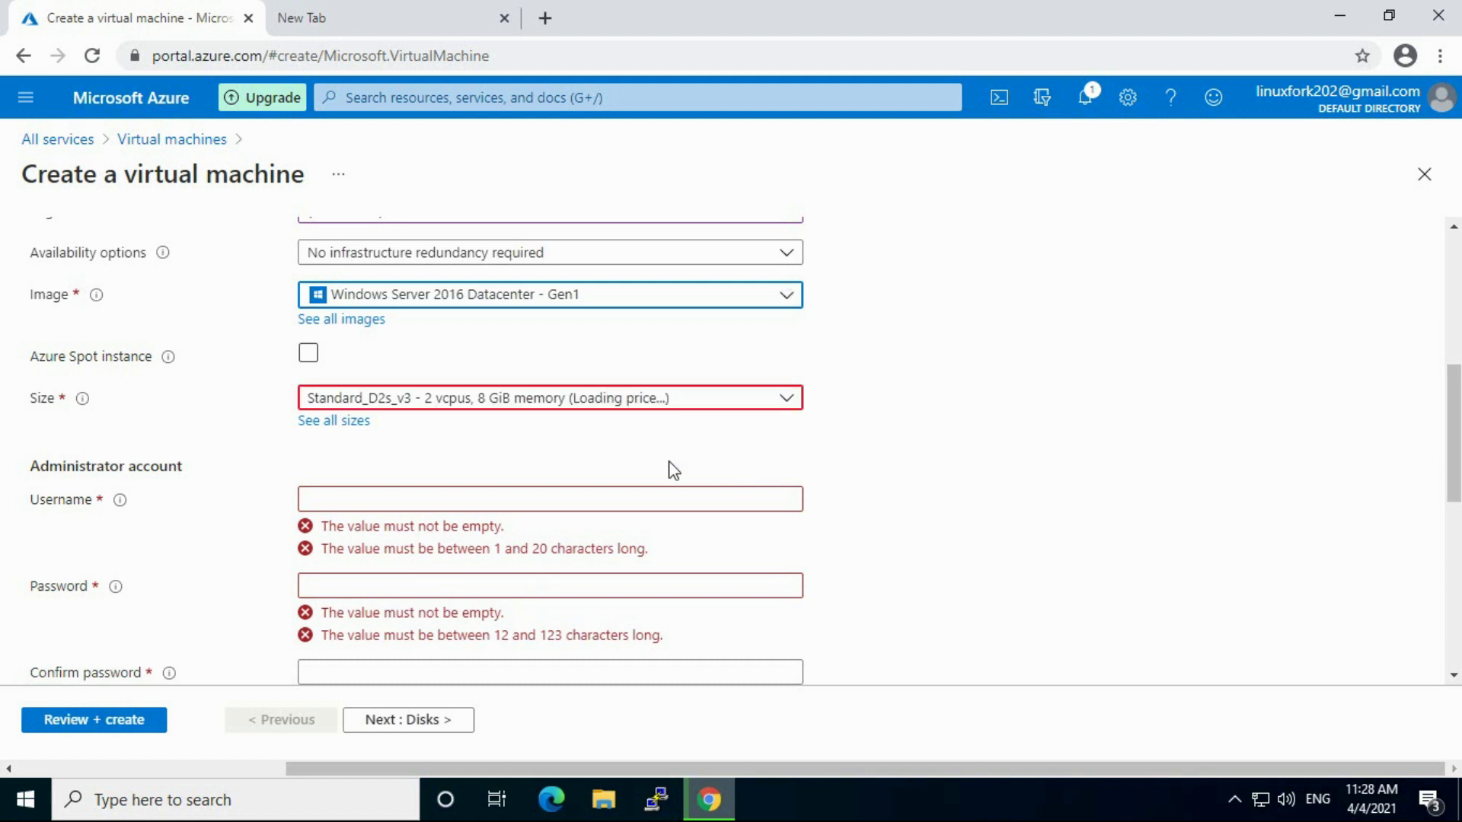
left_click(467, 357)
mouse_move(171, 360)
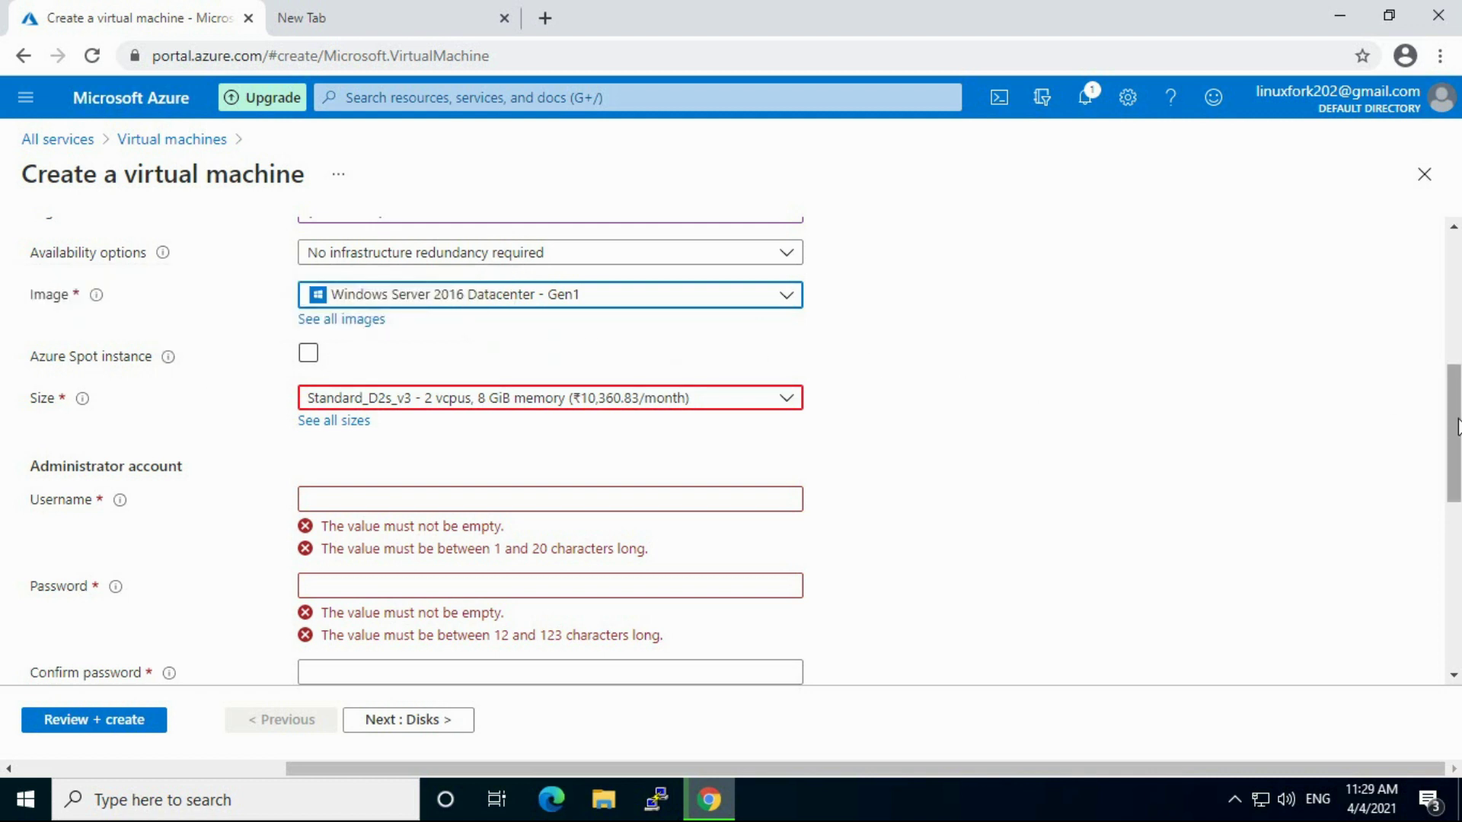
Step: Set the virtual machine's size to Standard_DS1_v2 with 1 vcpu and 3.5 GiB memory
left_click_drag(1457, 426, 1458, 461)
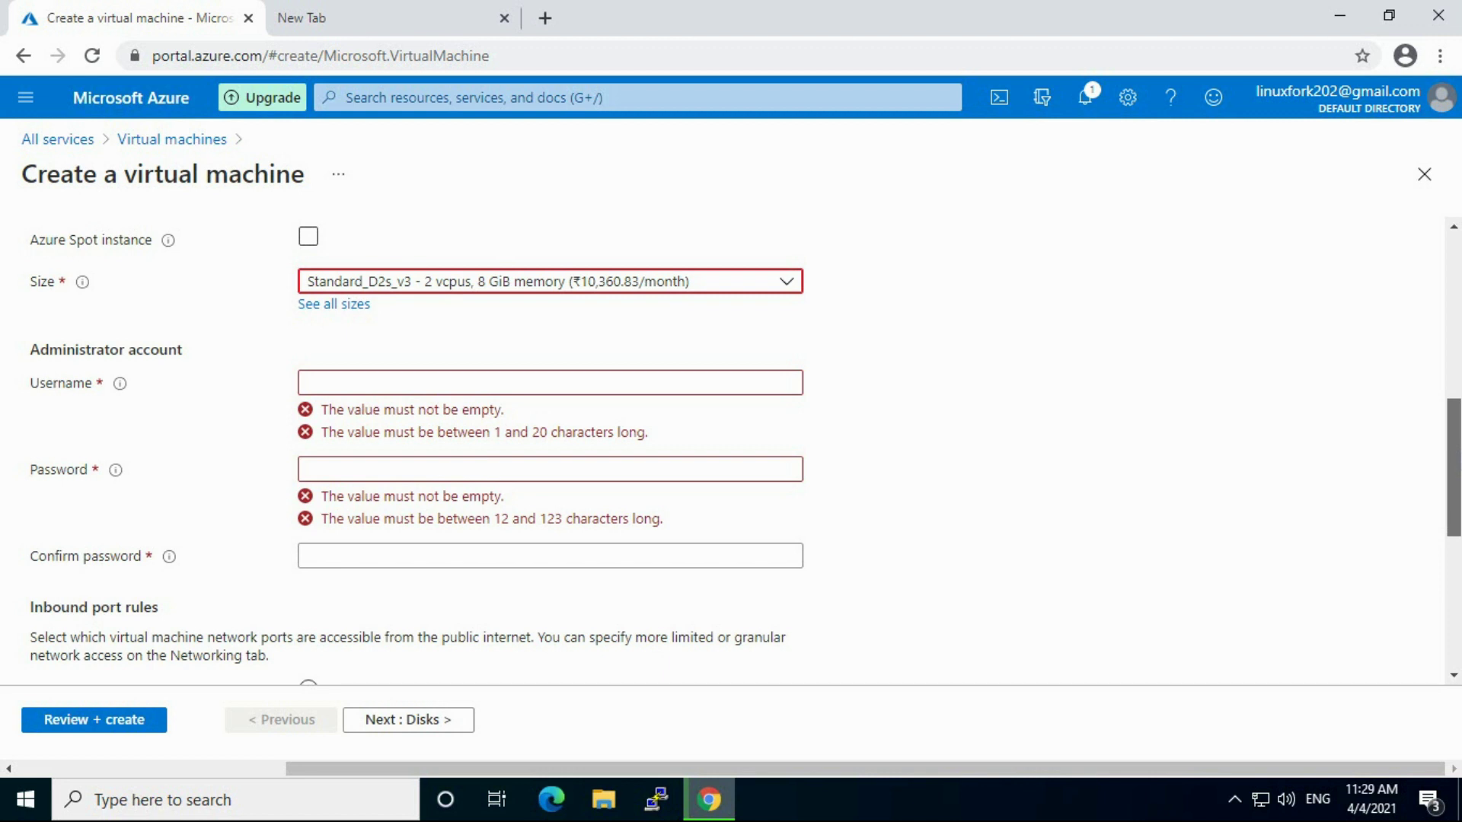
left_click(577, 291)
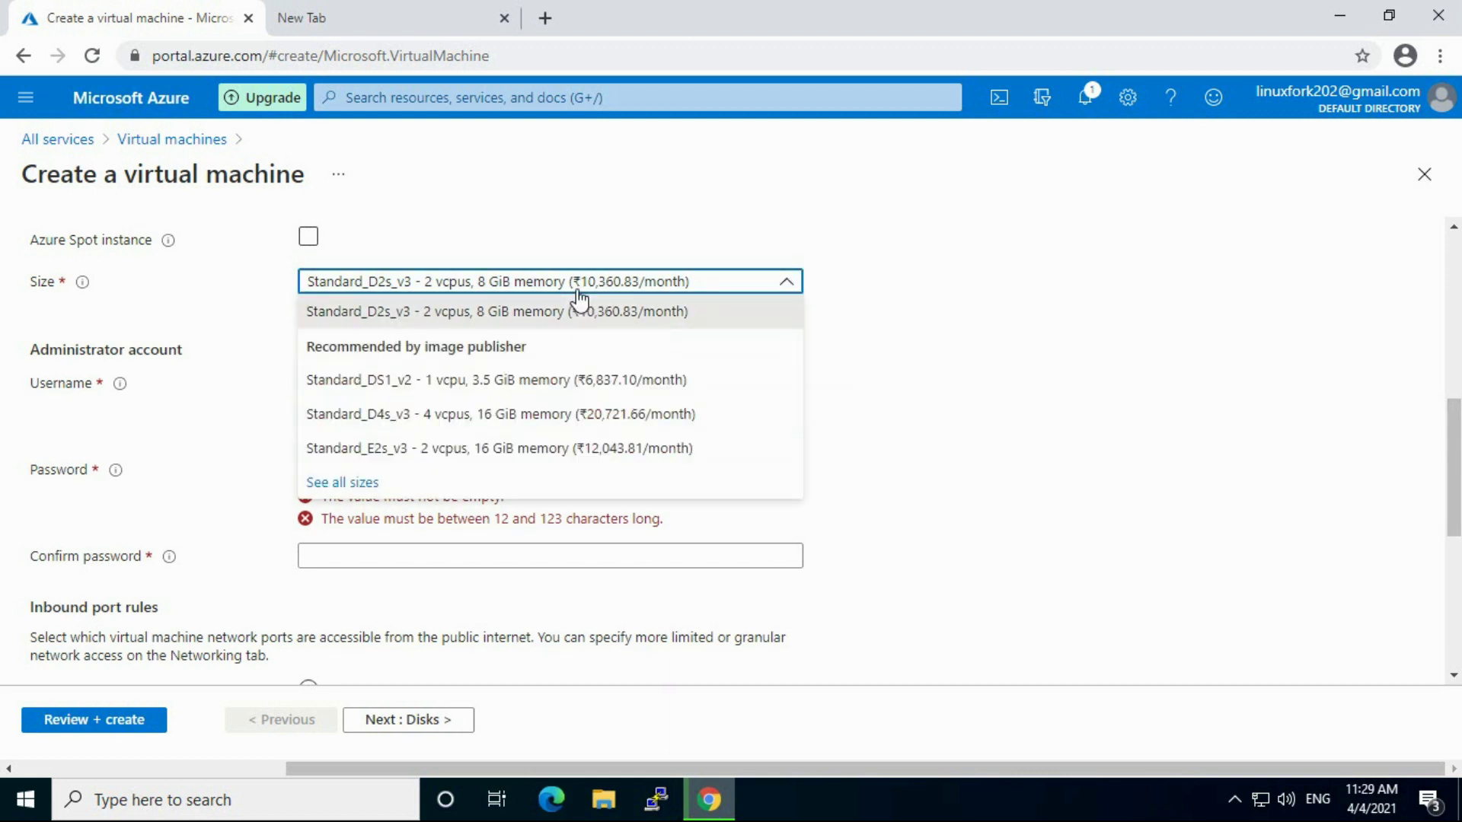
left_click(561, 381)
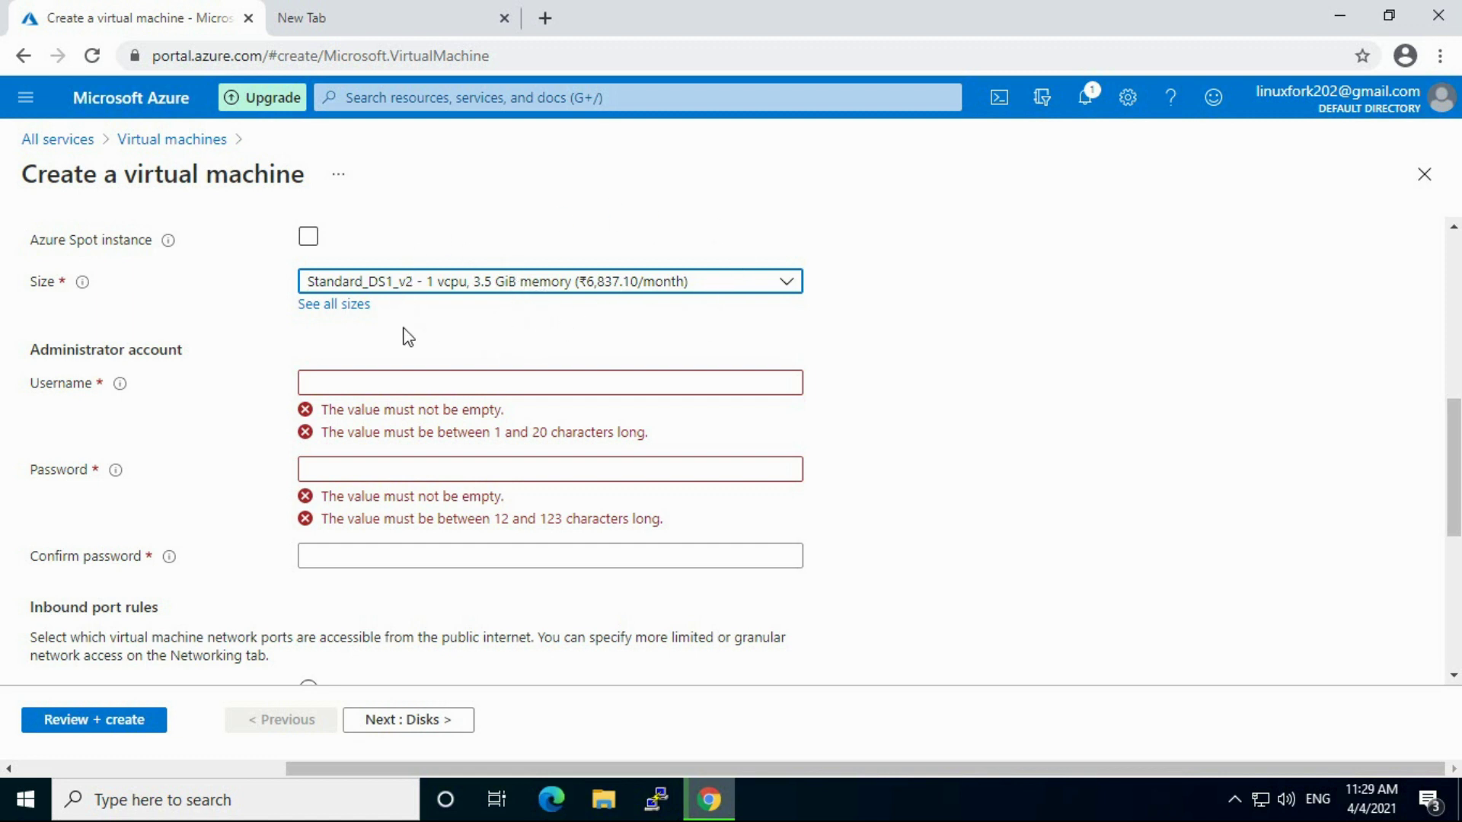
Step: Browse the full list of VM sizes and select the general purpose B2ms size with 2 vCPUs and 8 GiB RAM
left_click(328, 304)
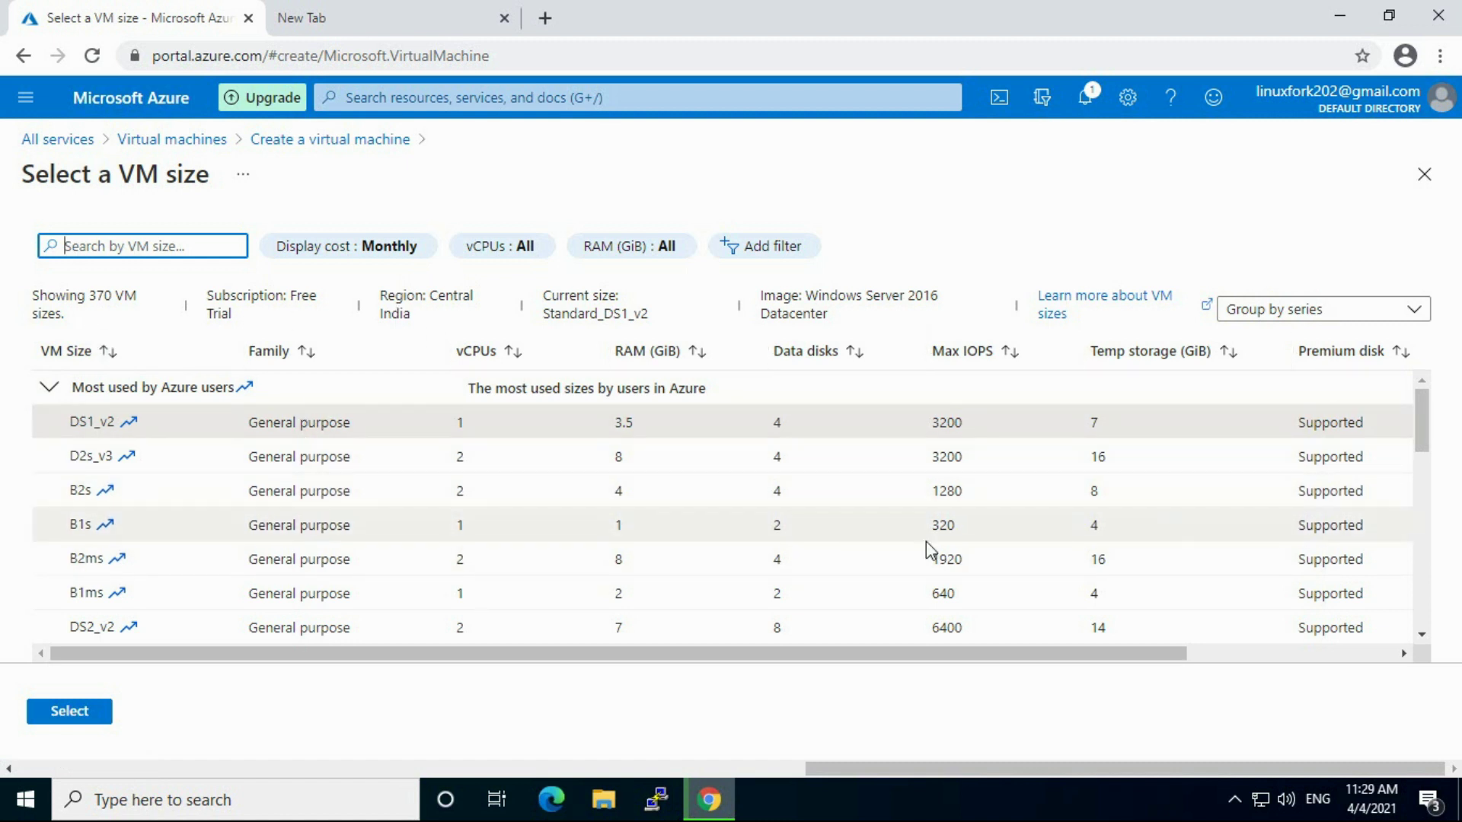
mouse_move(1421, 420)
left_mouse_down()
mouse_move(1426, 599)
mouse_move(1427, 429)
left_mouse_up()
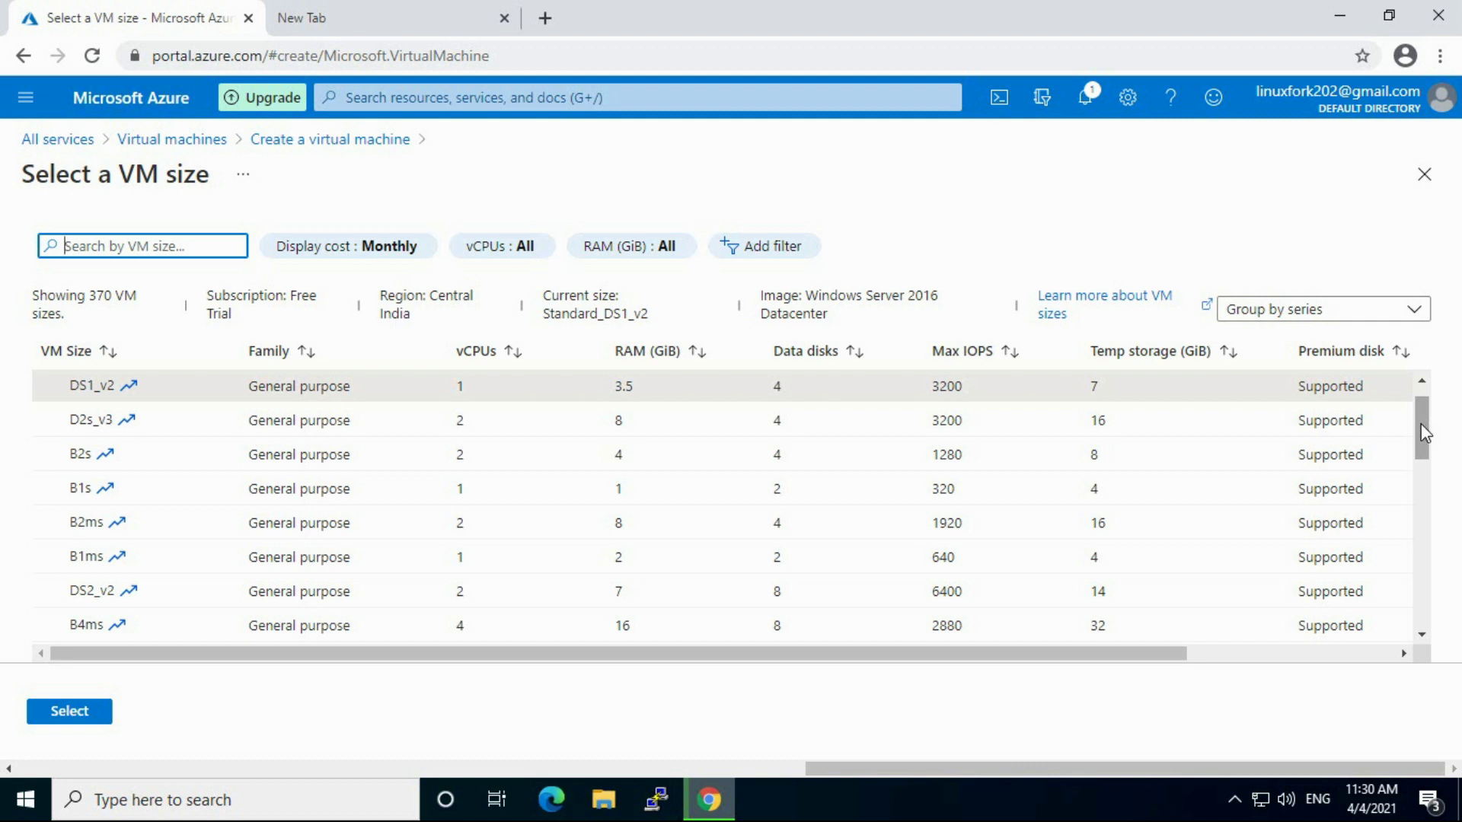
left_click_drag(1422, 431, 1424, 458)
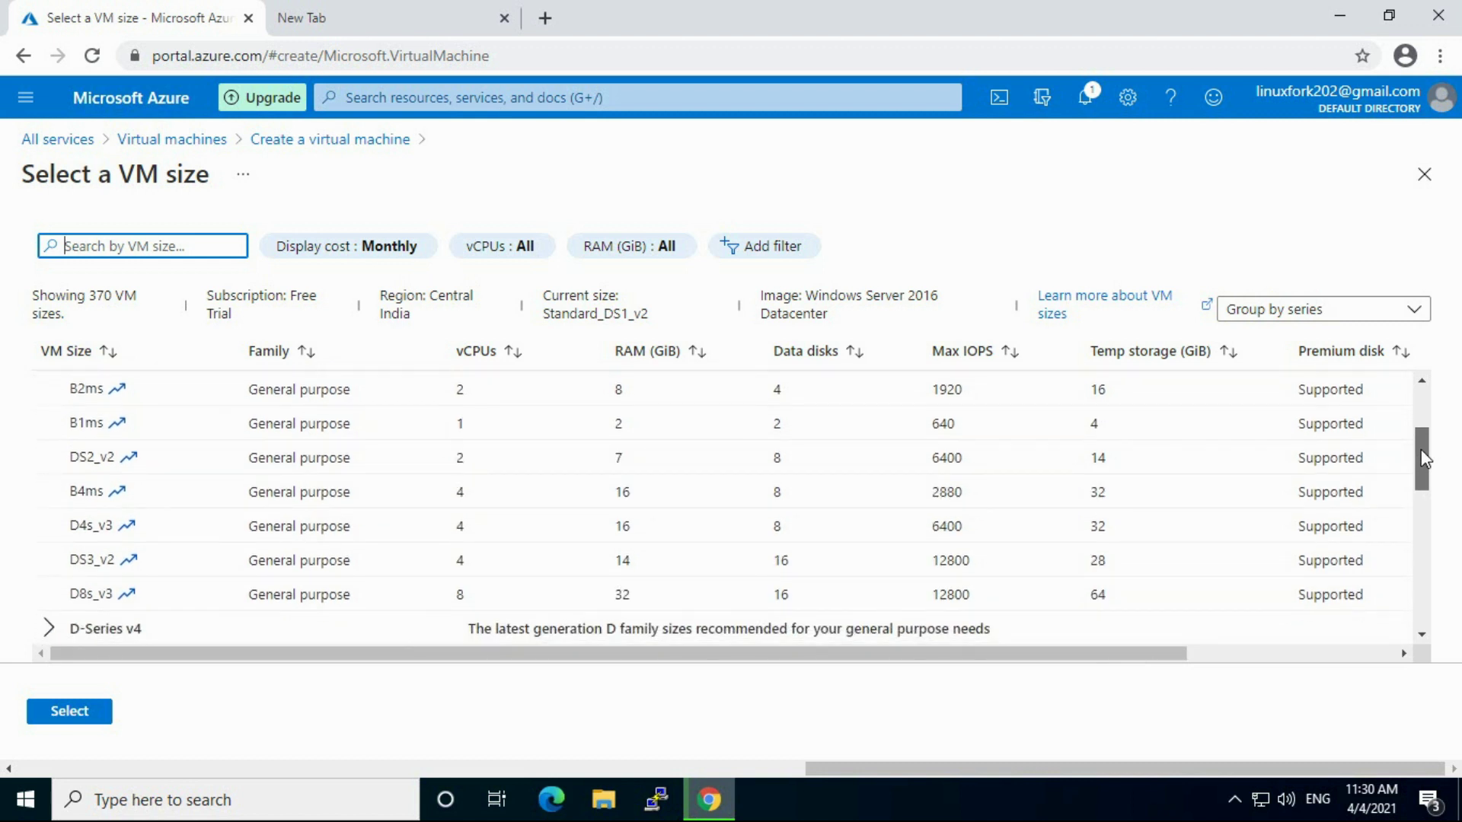
left_click_drag(1420, 450, 1419, 442)
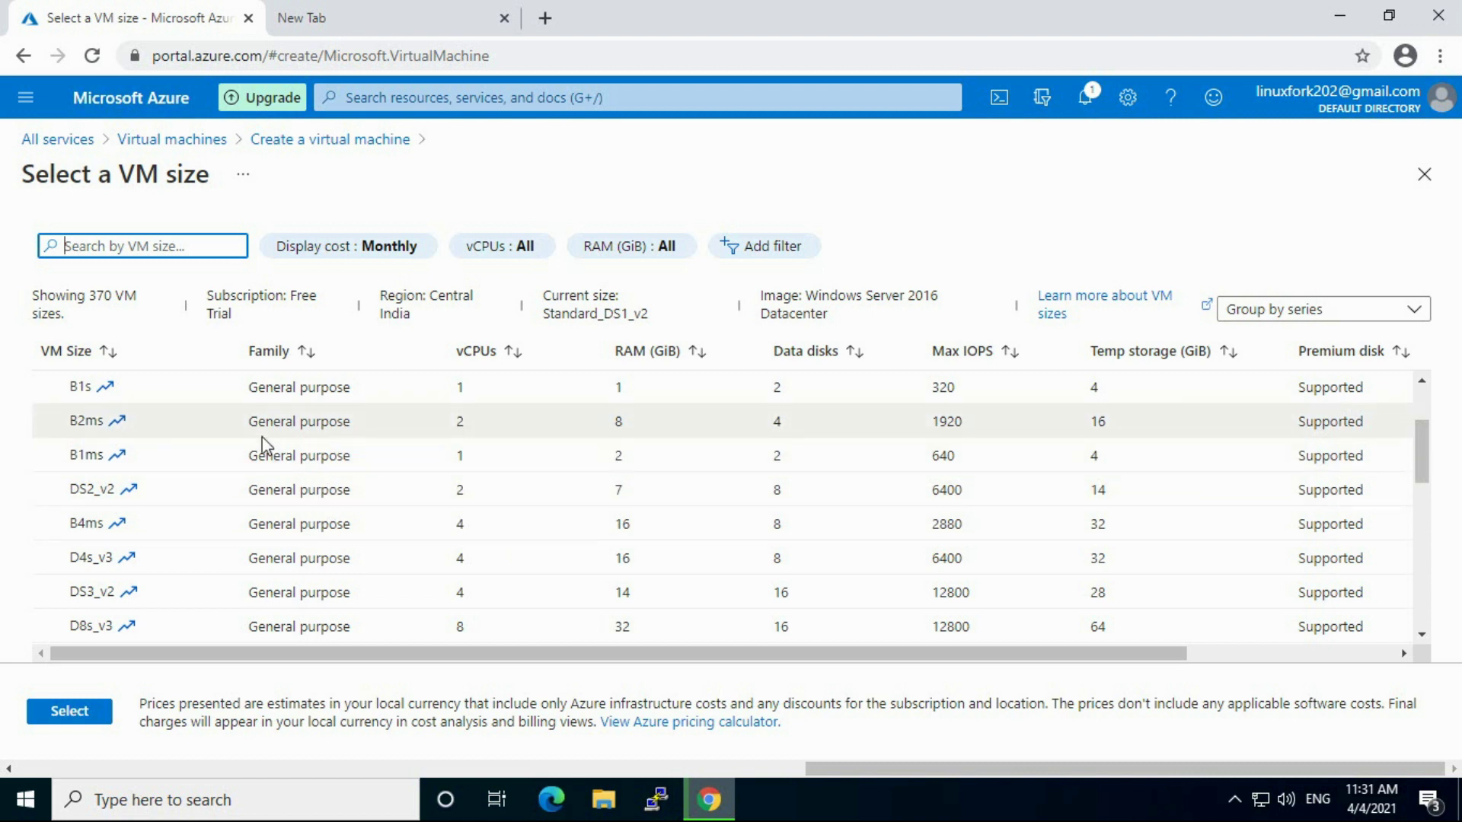
left_click(420, 432)
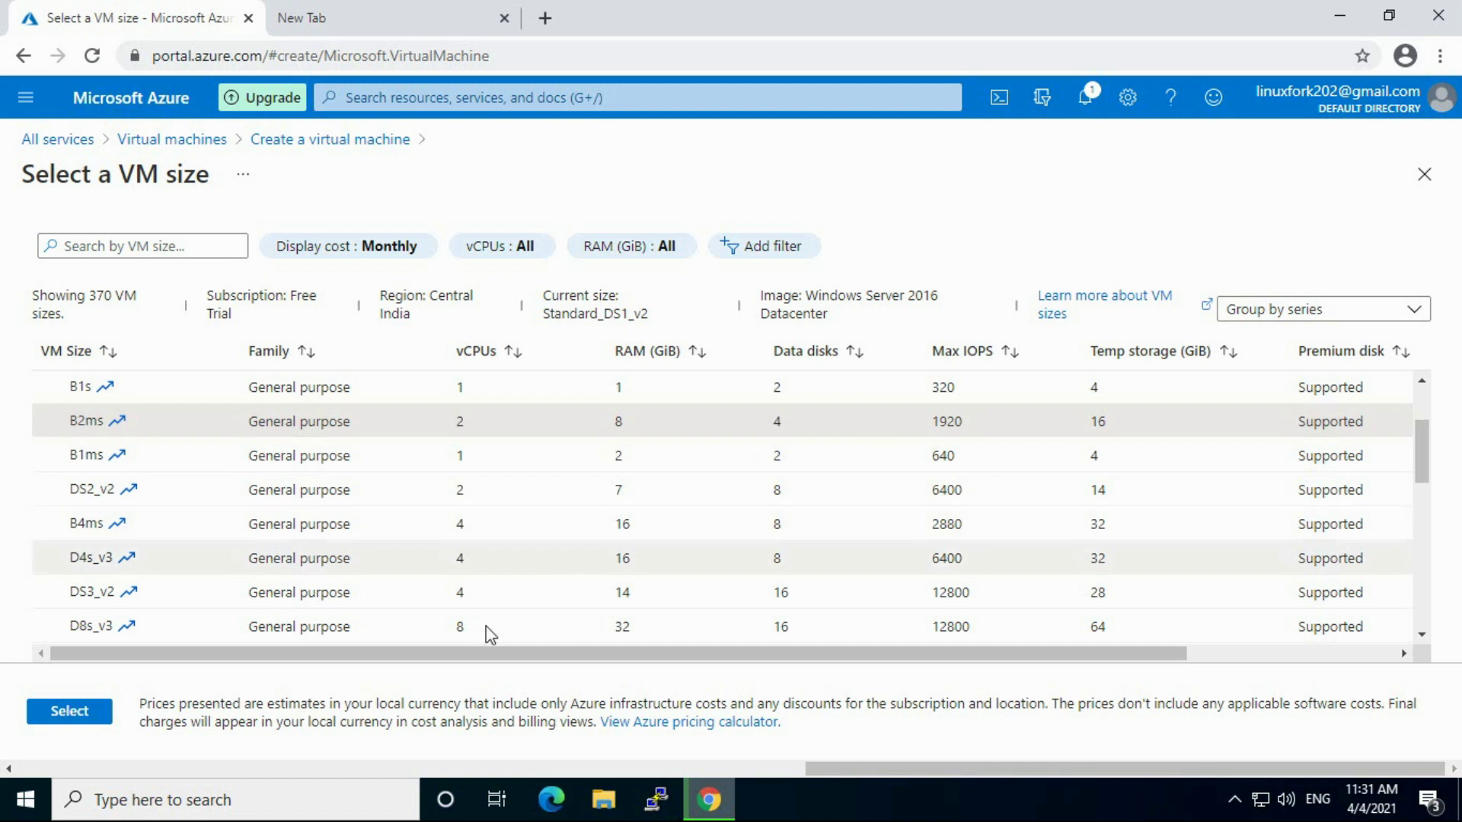
left_click(67, 730)
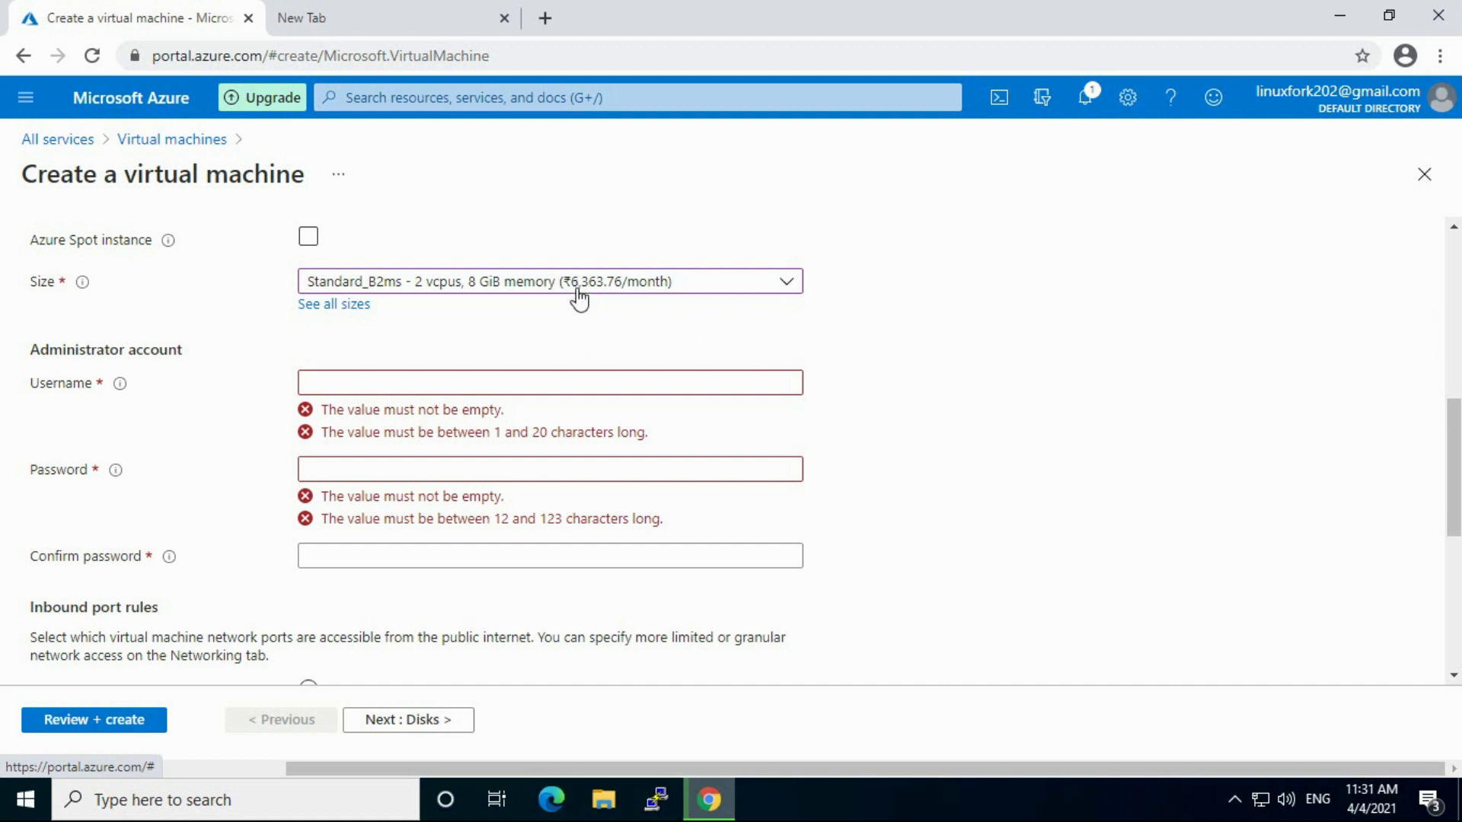
Step: Set the administrator account's username to forkadmin, then enter and confirm the administrator password
left_click(338, 381)
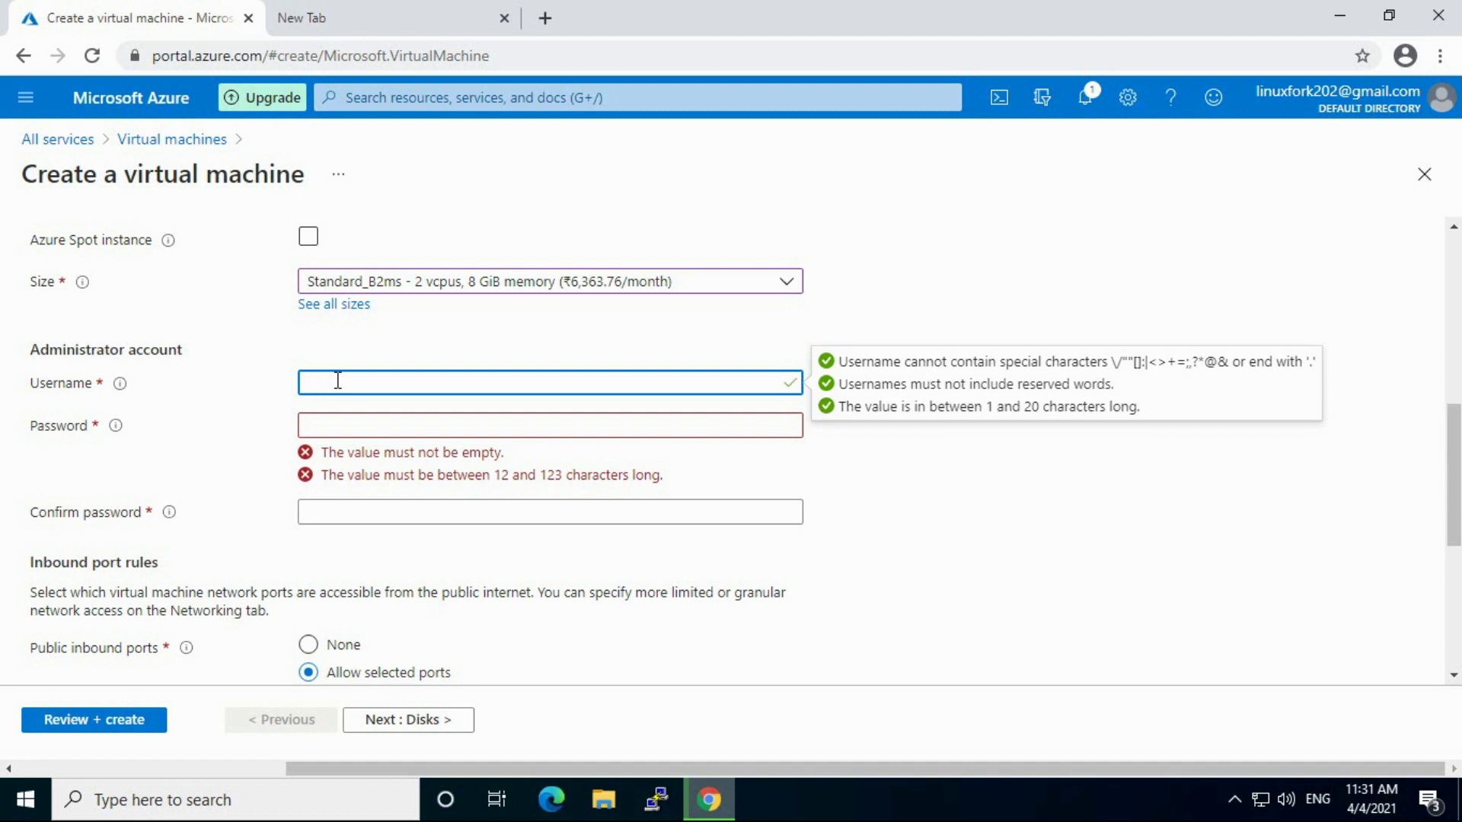
type("forkadmin")
left_click(378, 426)
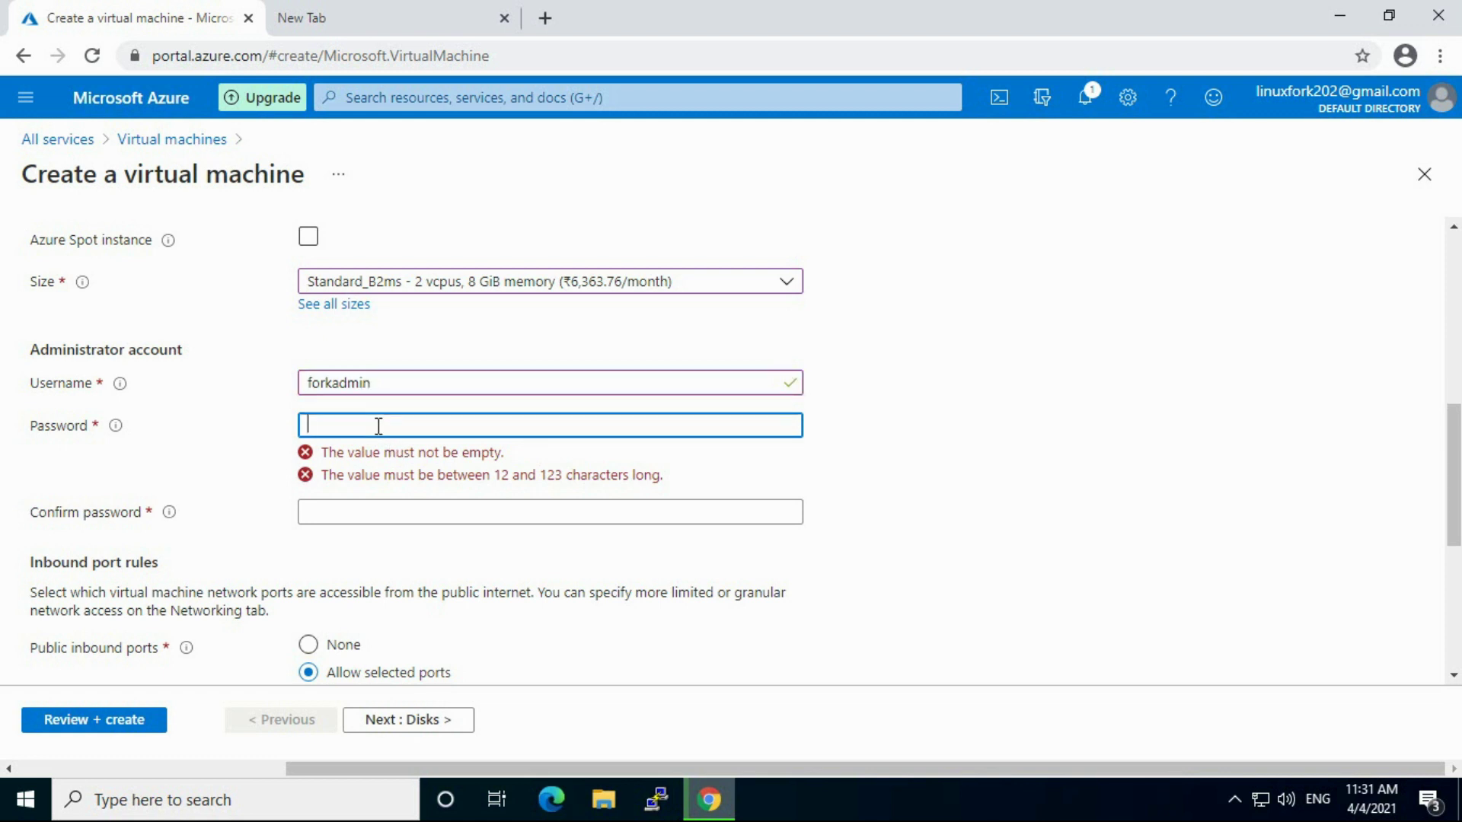
type("••••••••")
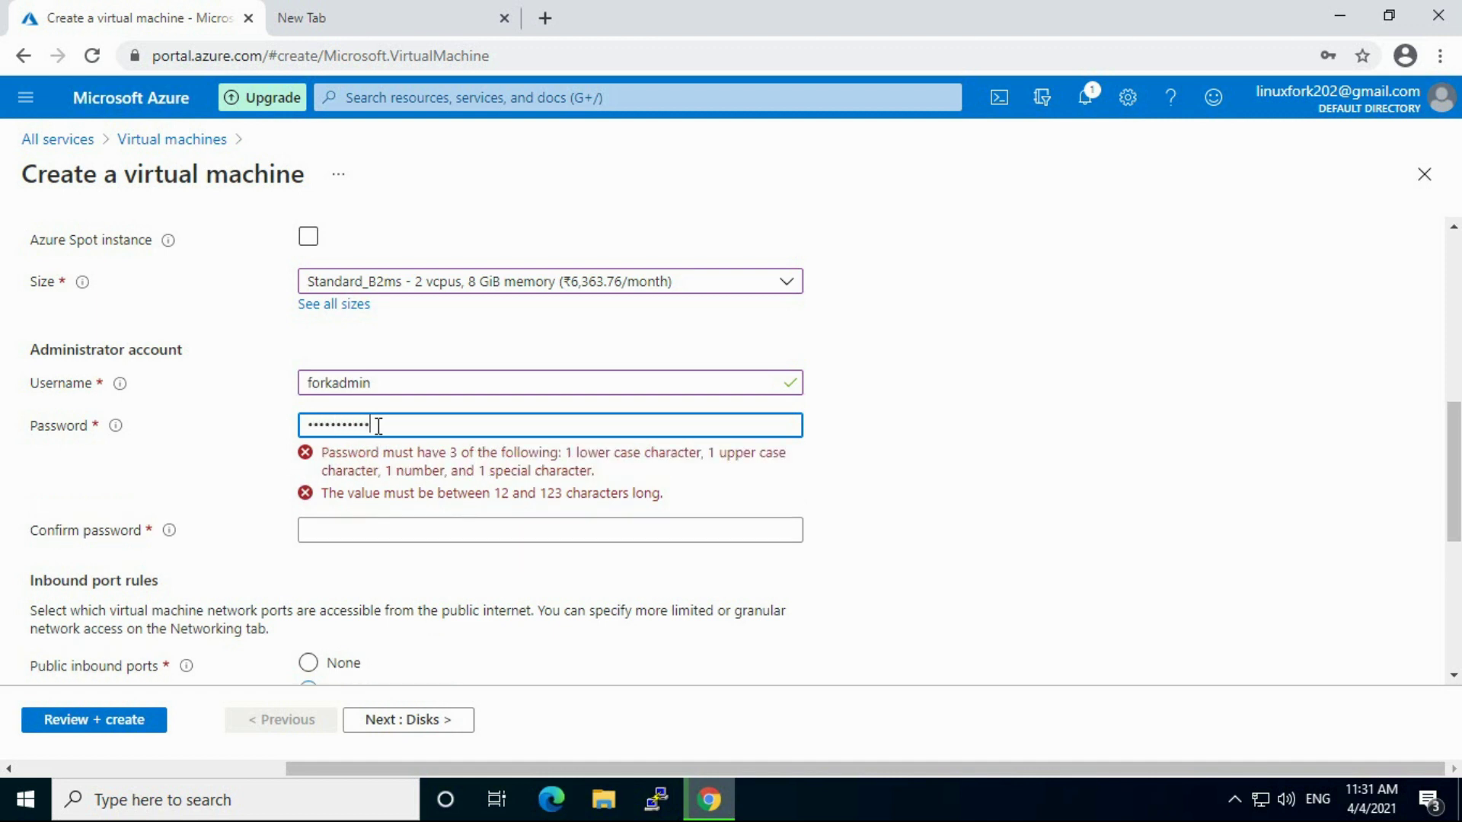
type("•")
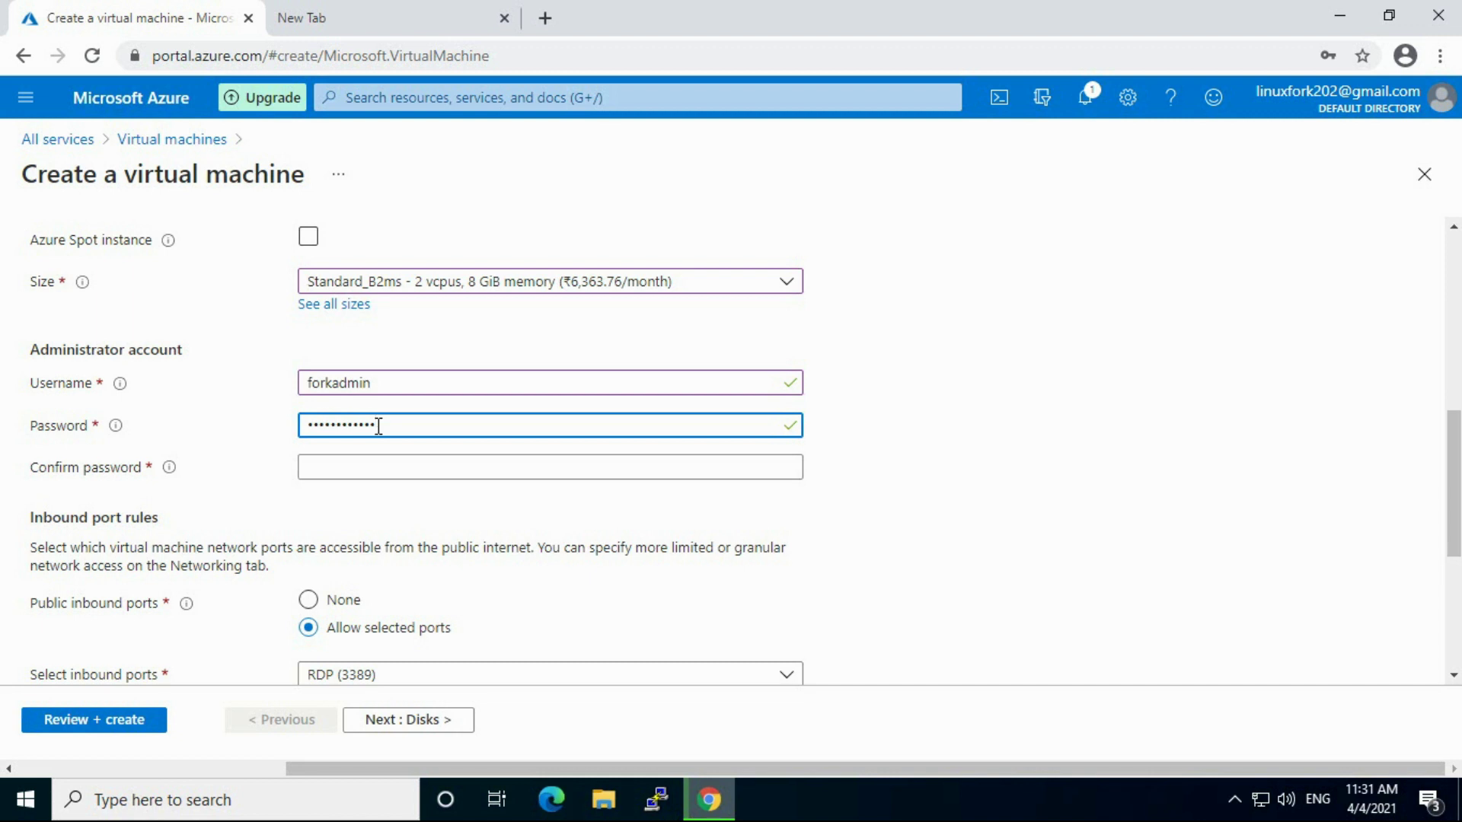
left_click(381, 466)
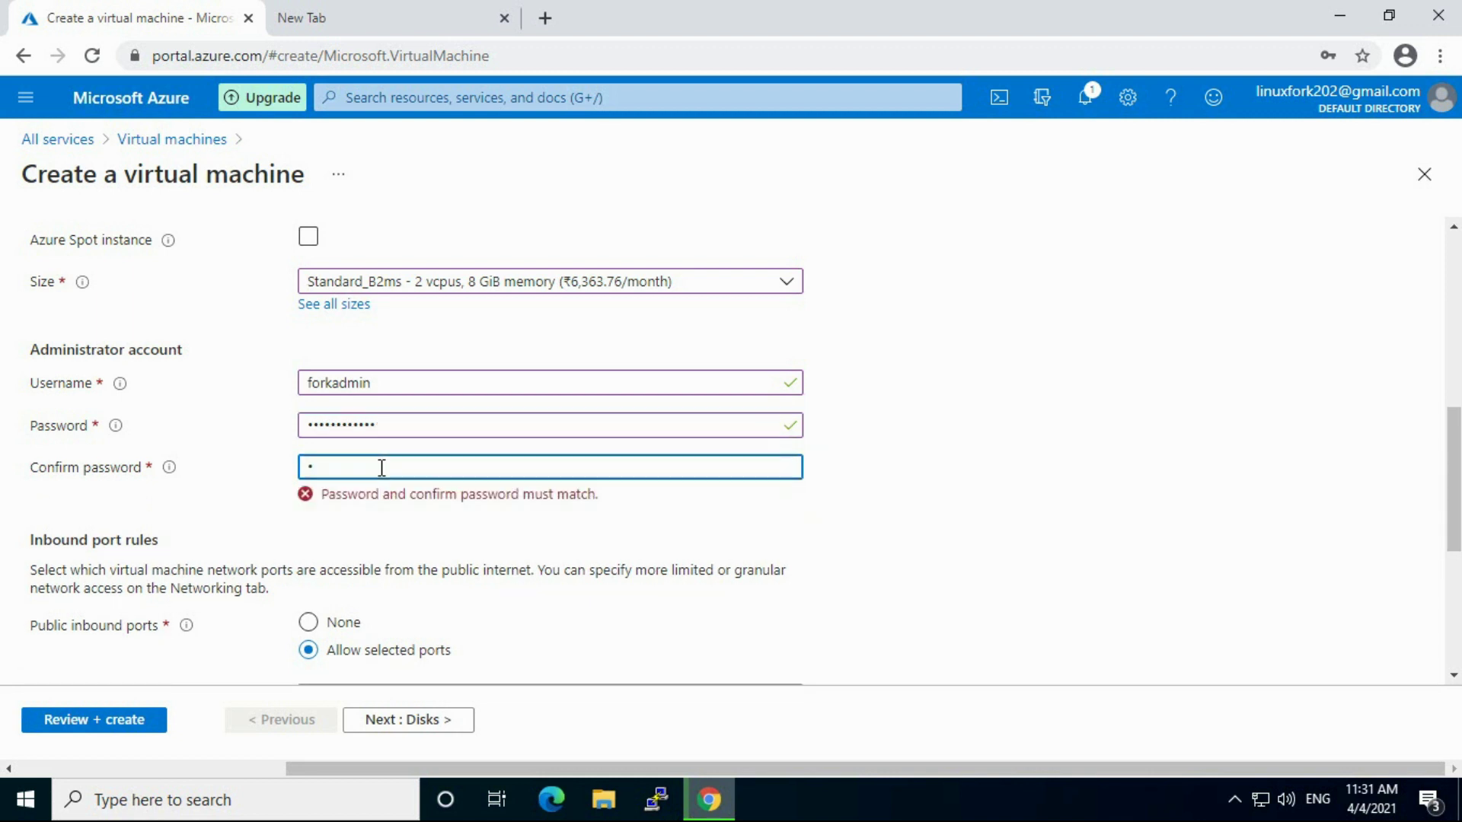
type("••••••••")
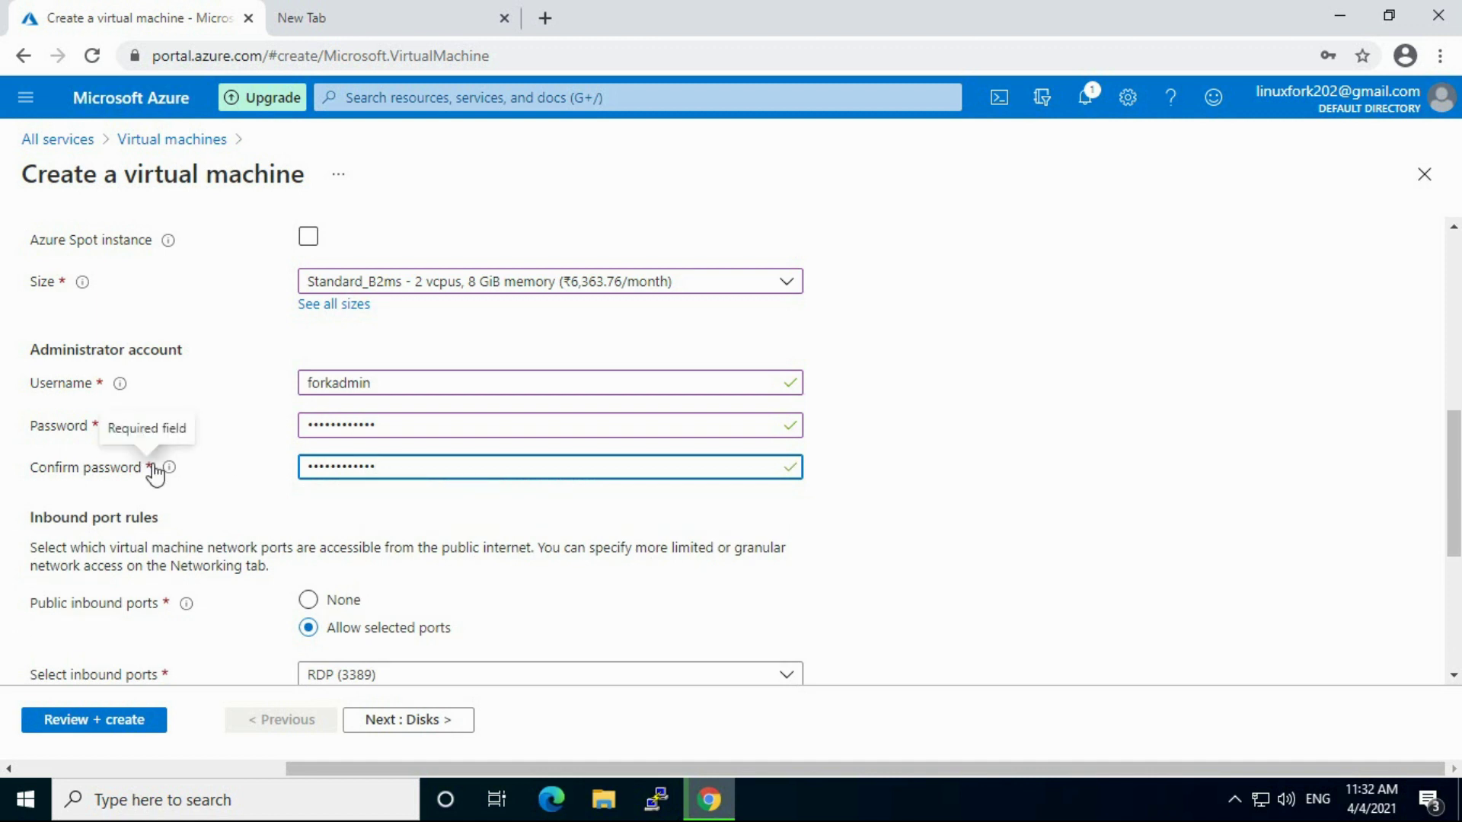
mouse_move(163, 472)
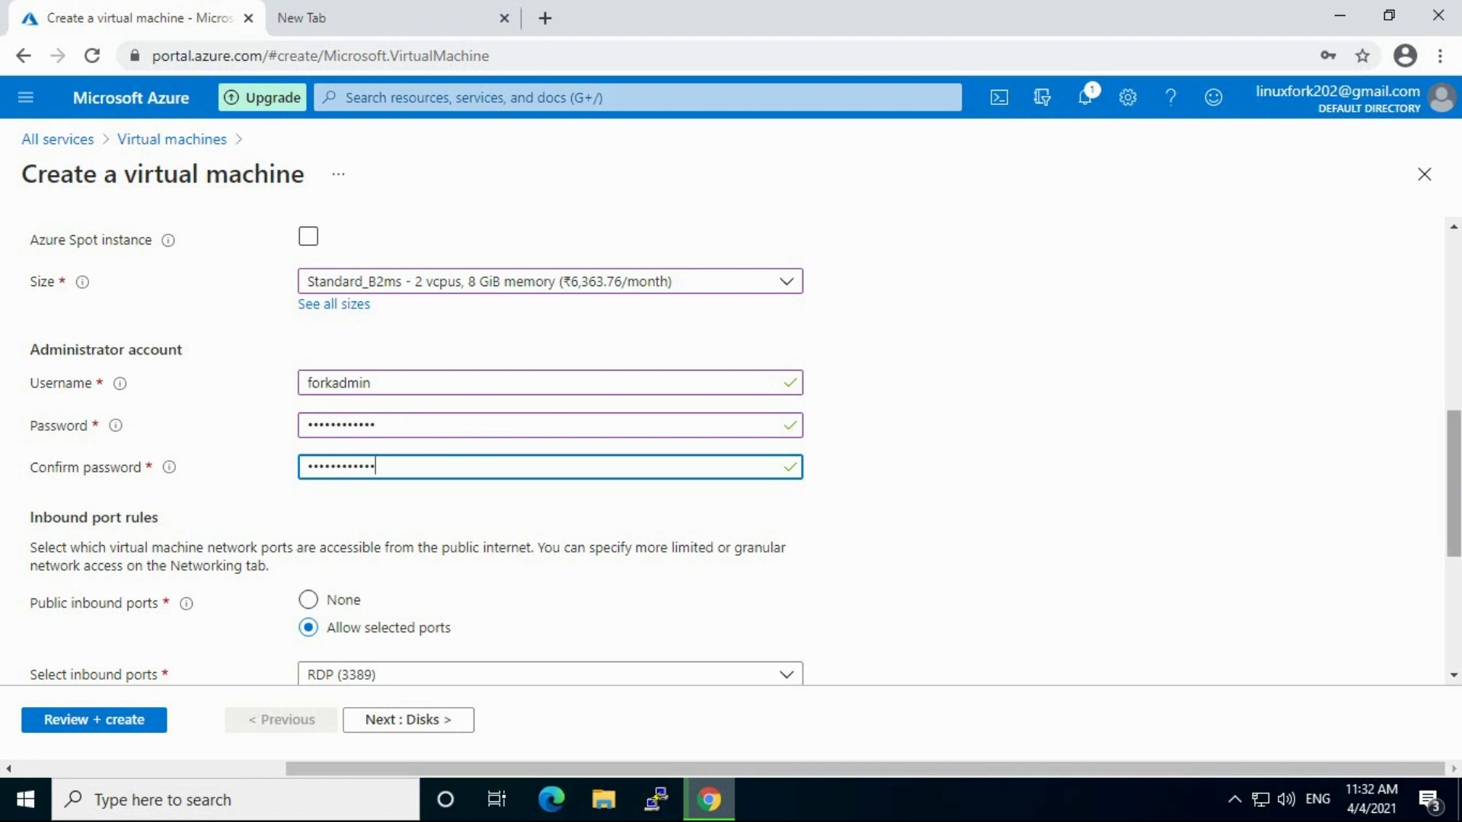
Step: Review the selectable public inbound ports and keep RDP (3389) as the allowed port
scroll(1453, 465, "down", 3)
scroll(976, 457, "down", 1)
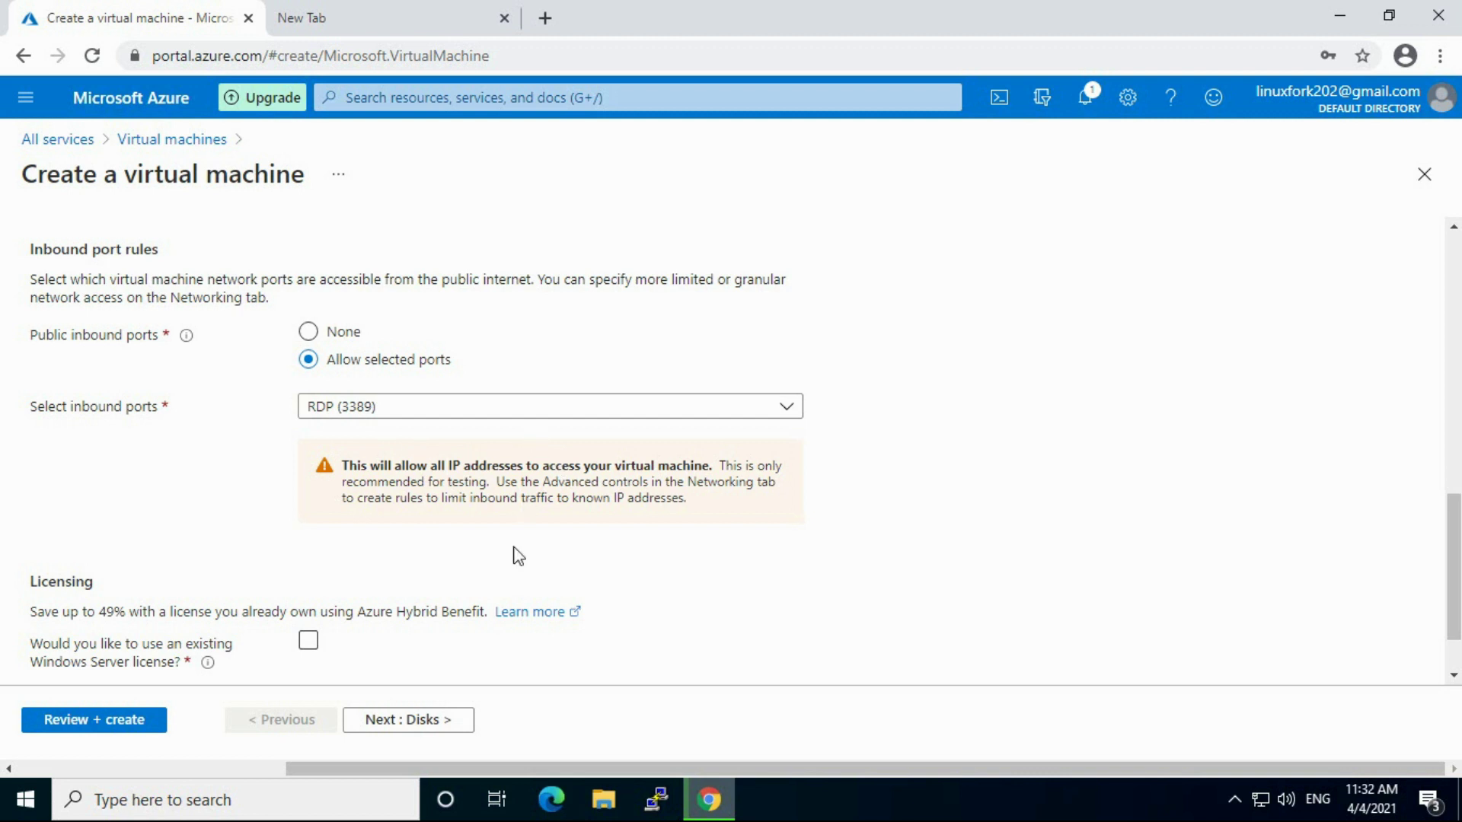
left_click(473, 416)
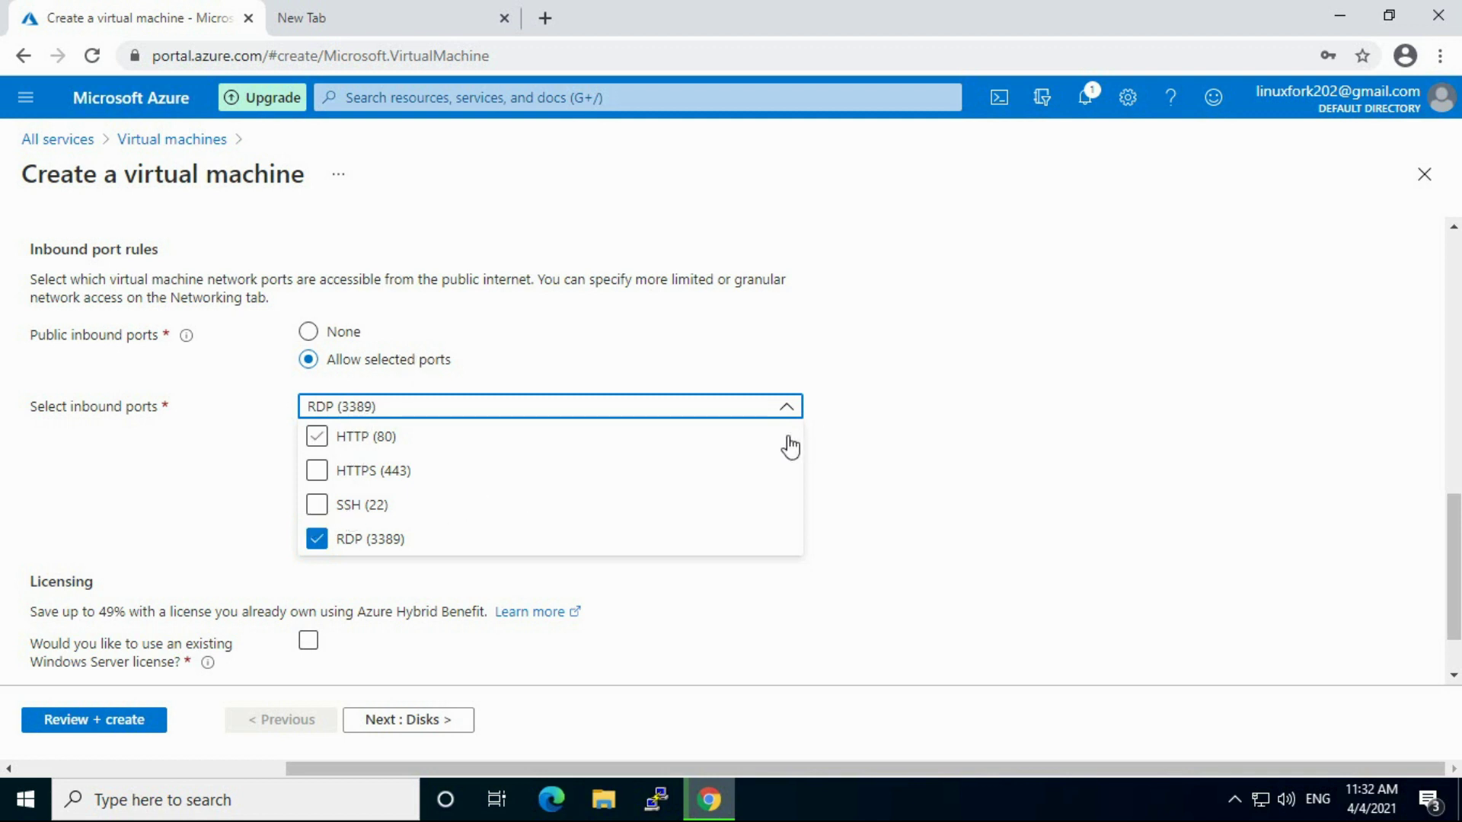
left_click(906, 400)
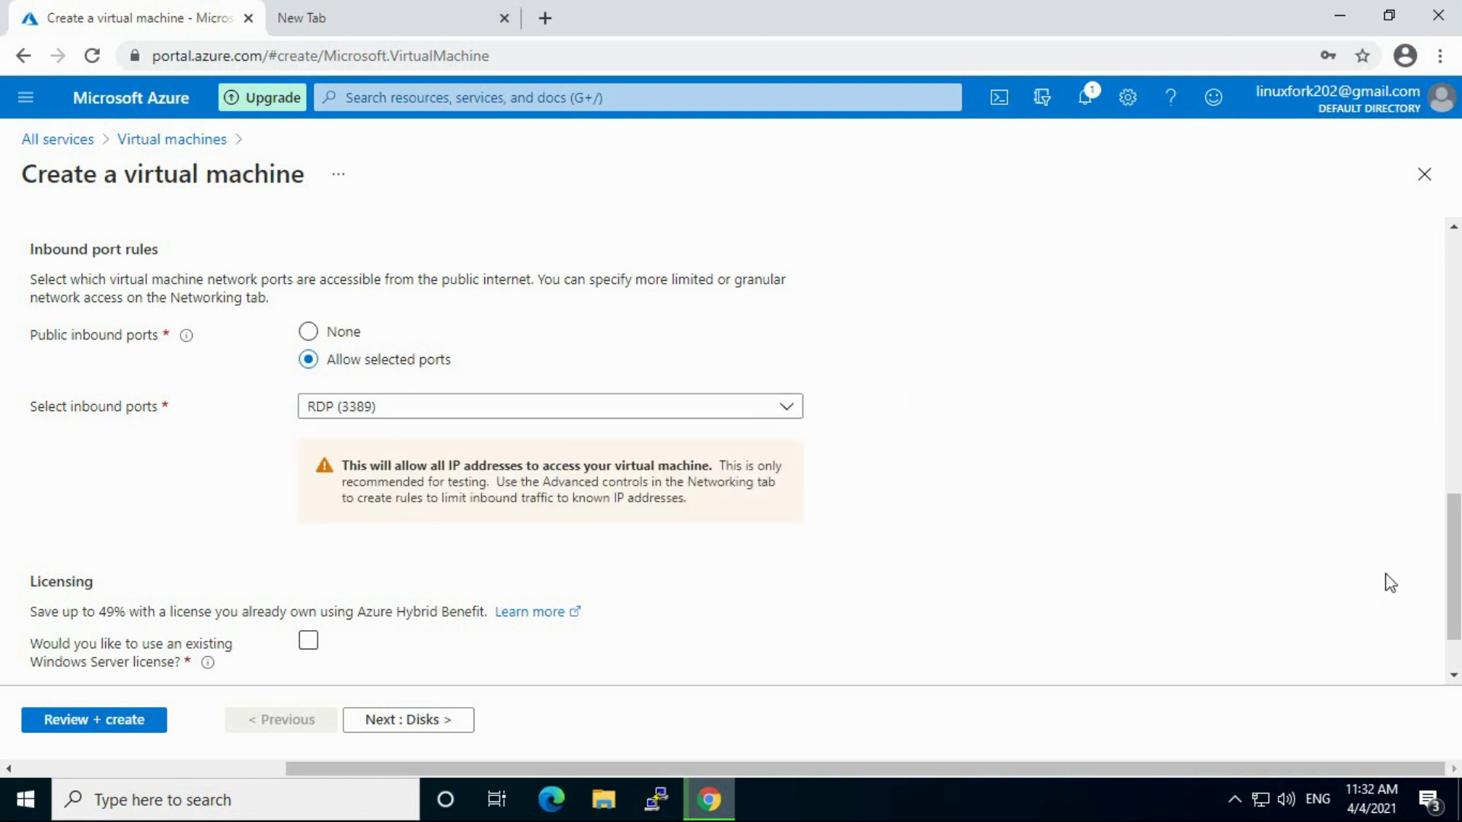
Step: Choose to use an existing Windows Server license for the virtual machine and continue to the disk settings
scroll(1456, 571, "down", 1)
scroll(1456, 583, "down", 1)
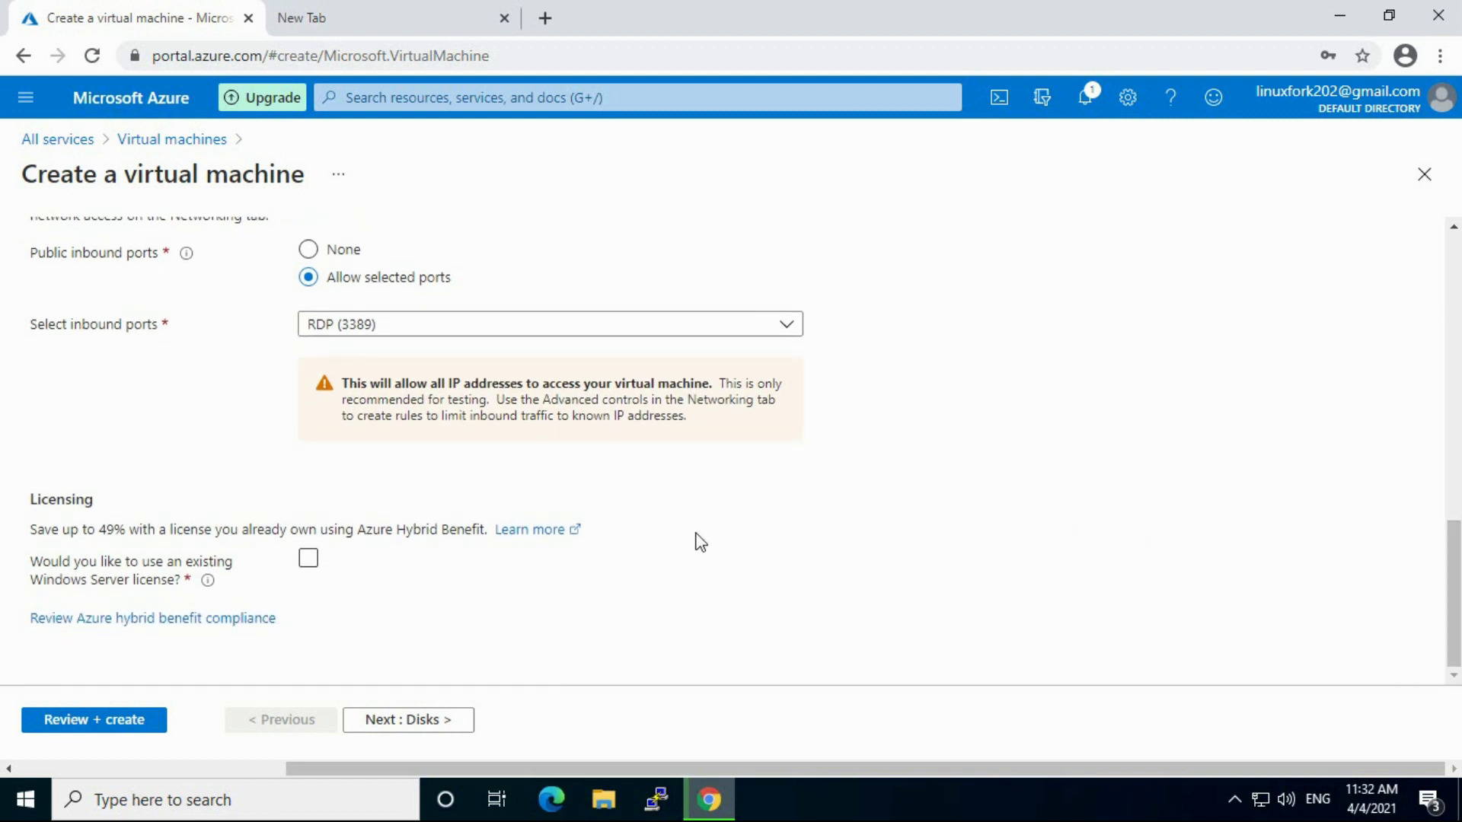
left_click(308, 561)
left_click(42, 619)
left_click(417, 722)
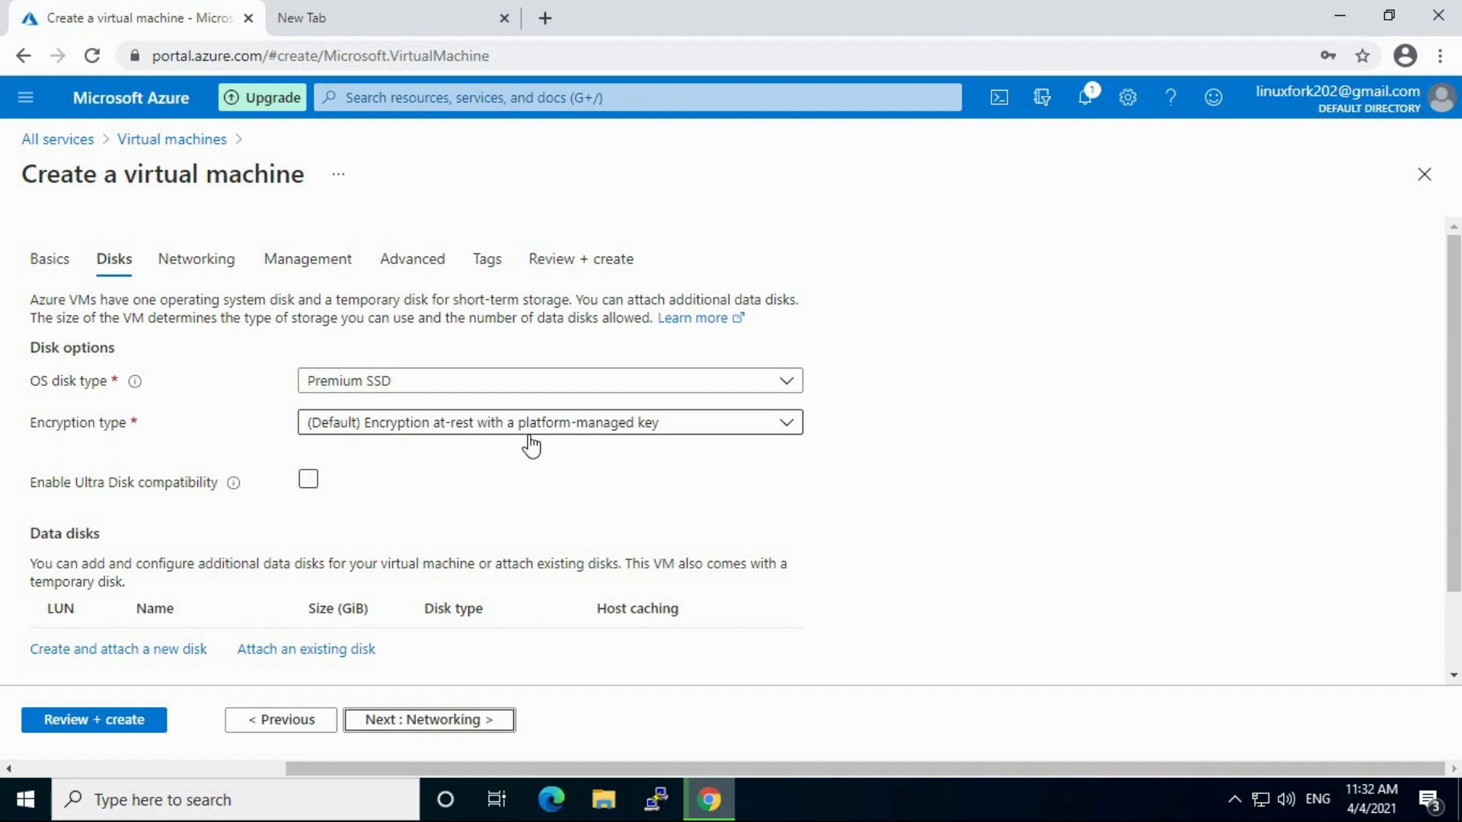
Step: Review the available OS disk types: Standard HDD, Standard SSD and Premium SSD
left_click(438, 390)
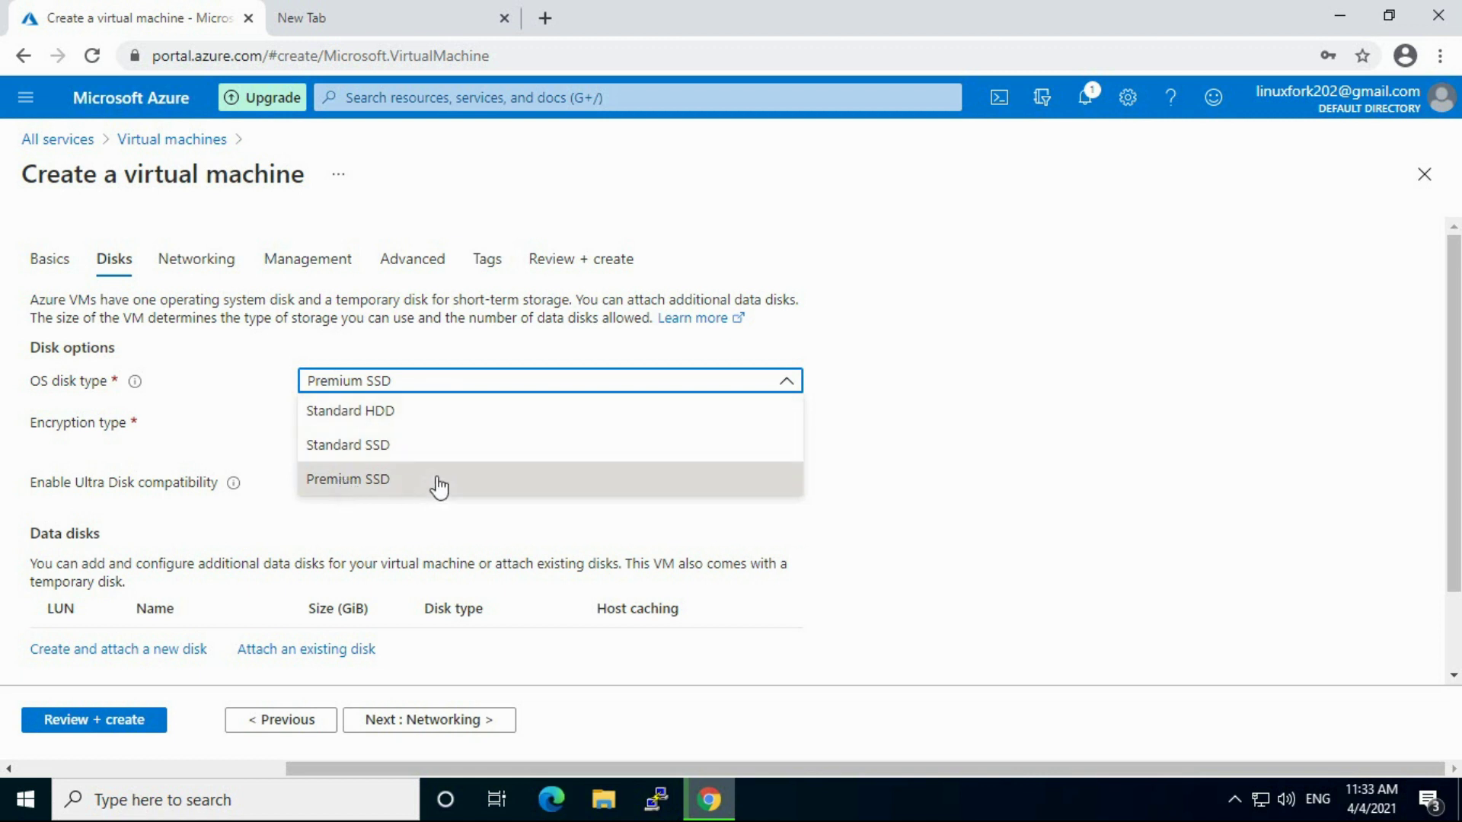
left_click(879, 347)
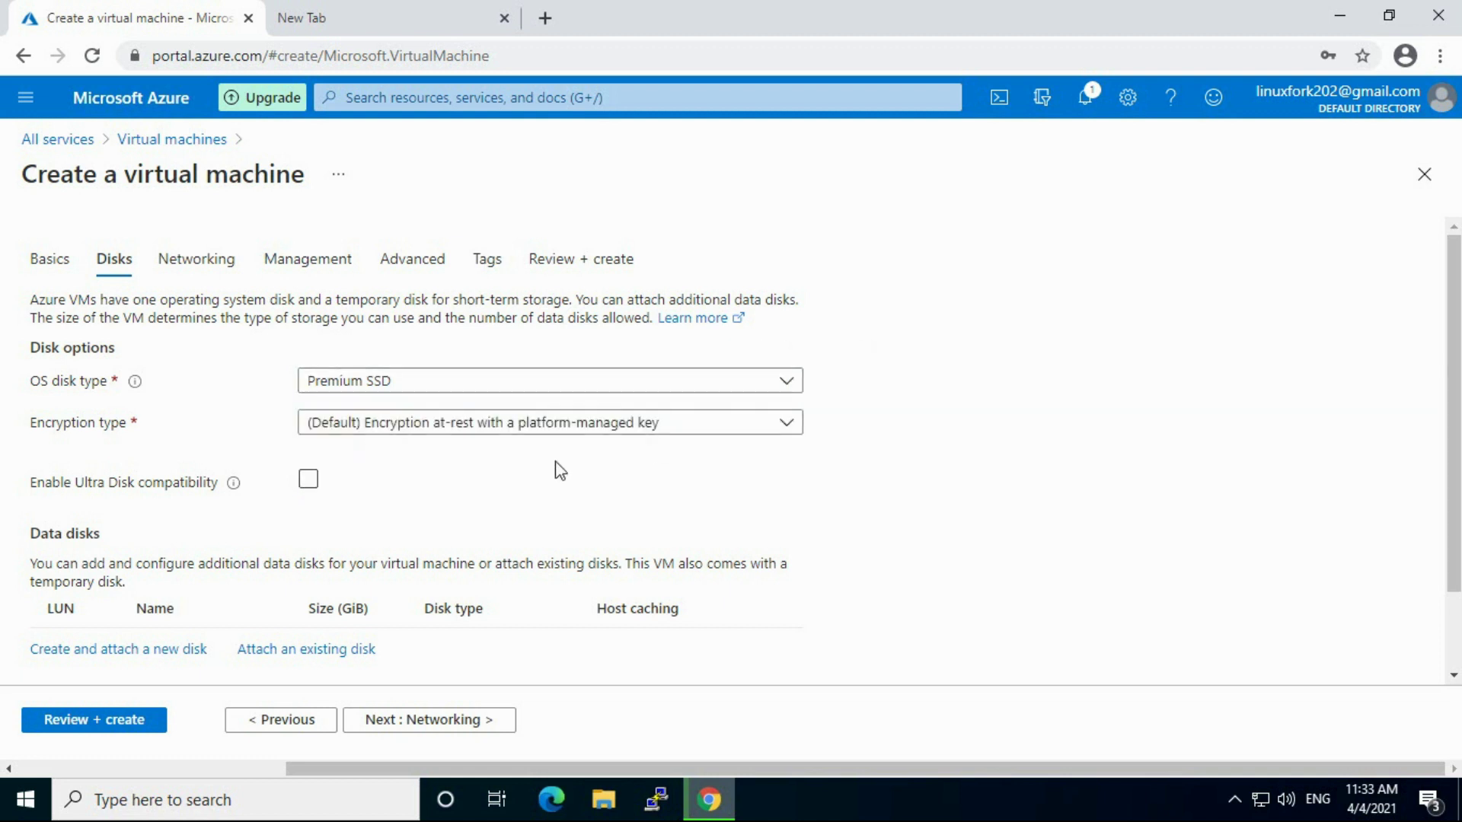
left_click(498, 384)
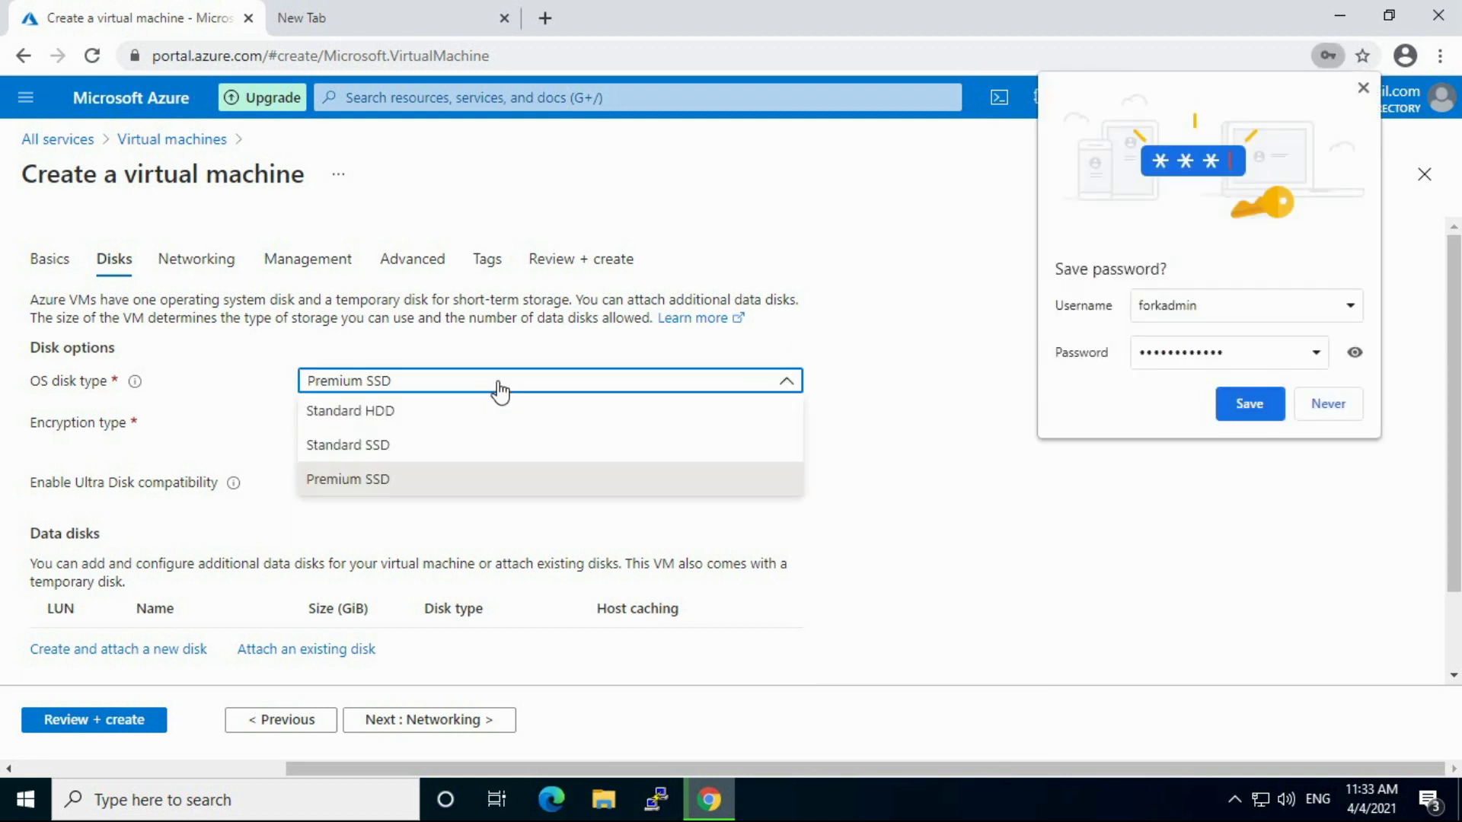
left_click(274, 369)
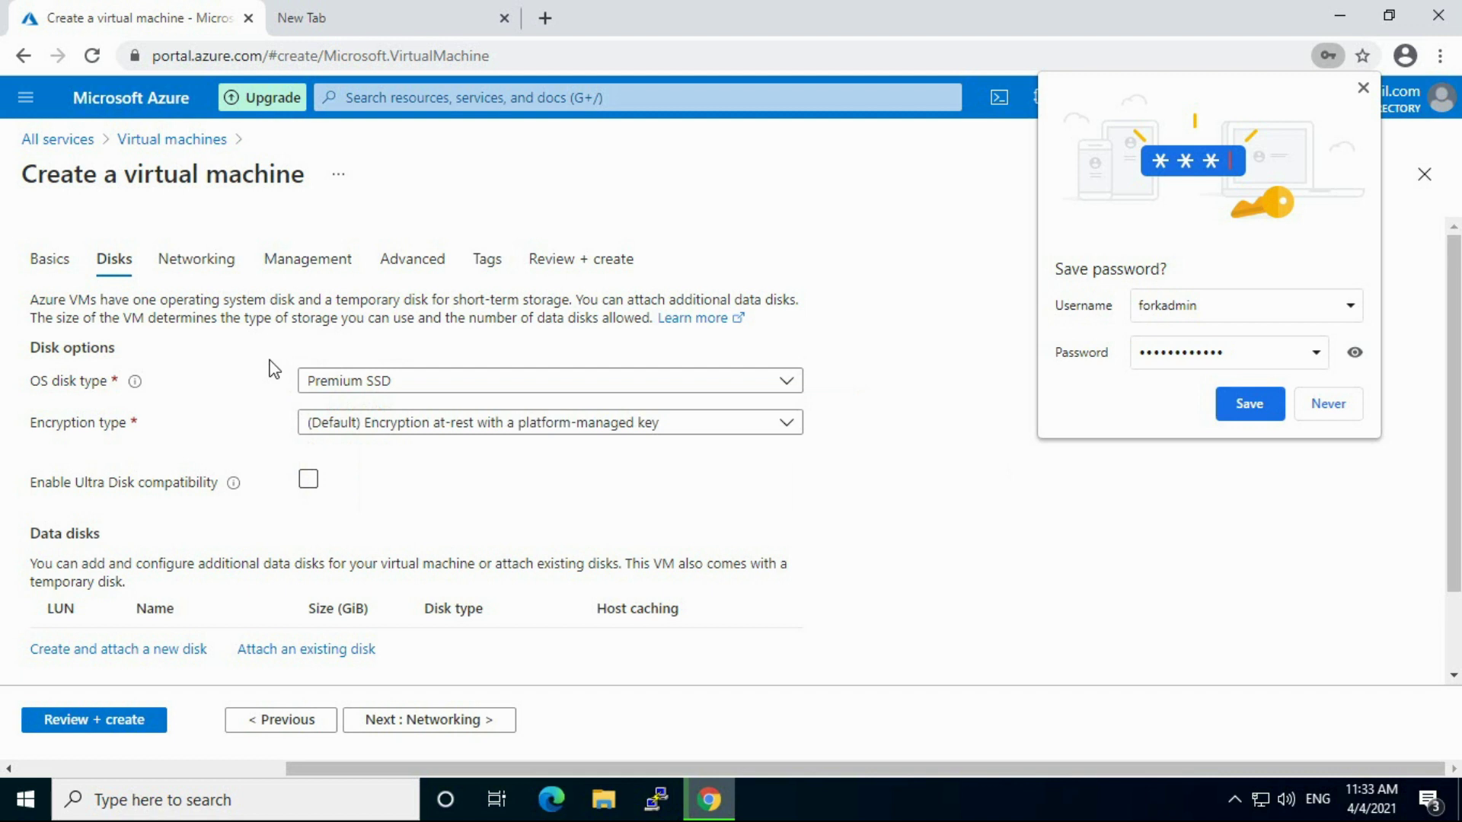
Step: Try Standard SSD and Standard HDD as the virtual machine's OS disk type
left_click(457, 392)
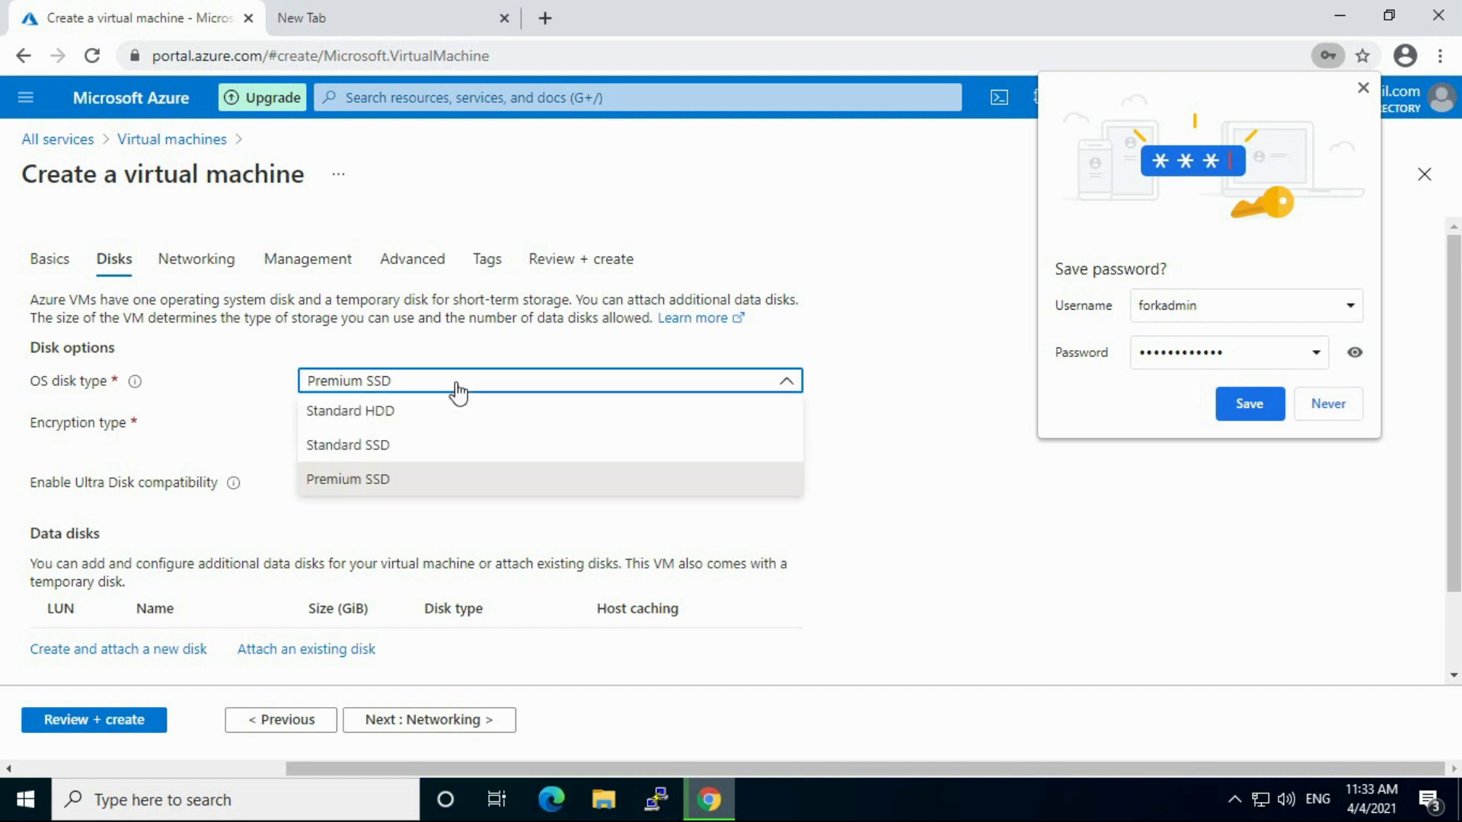
left_click(386, 452)
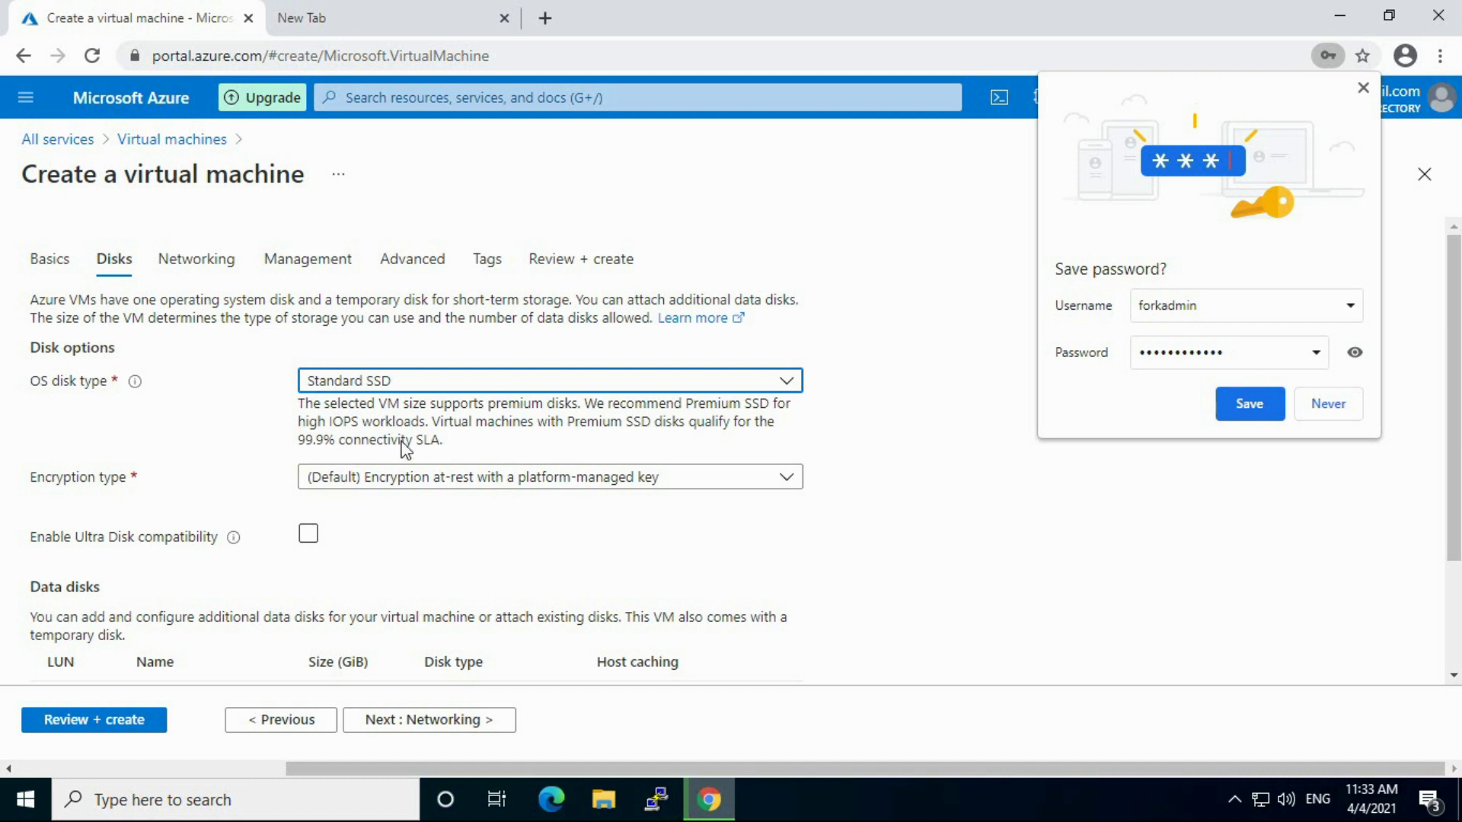
left_click(476, 385)
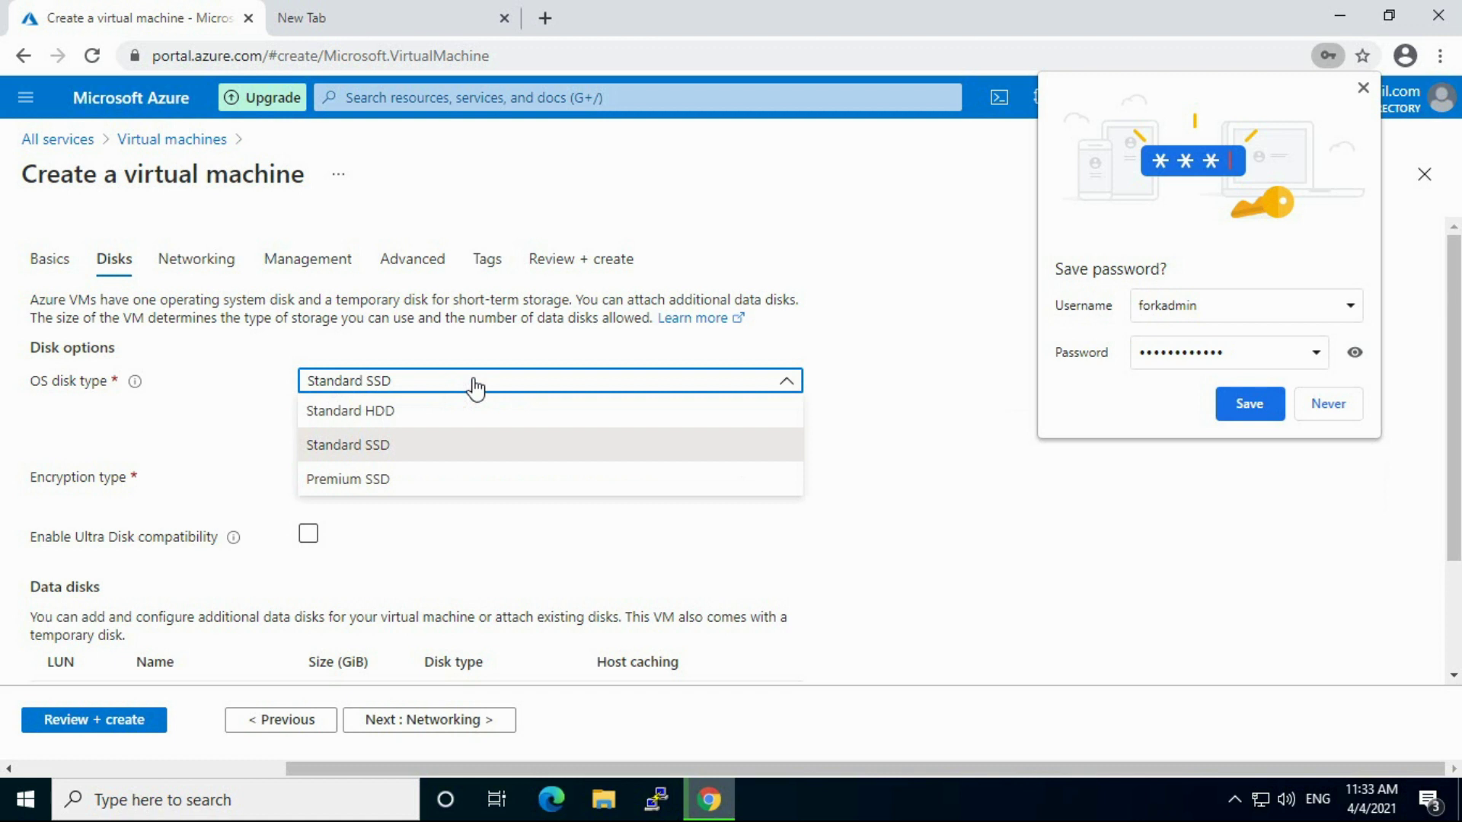
left_click(373, 411)
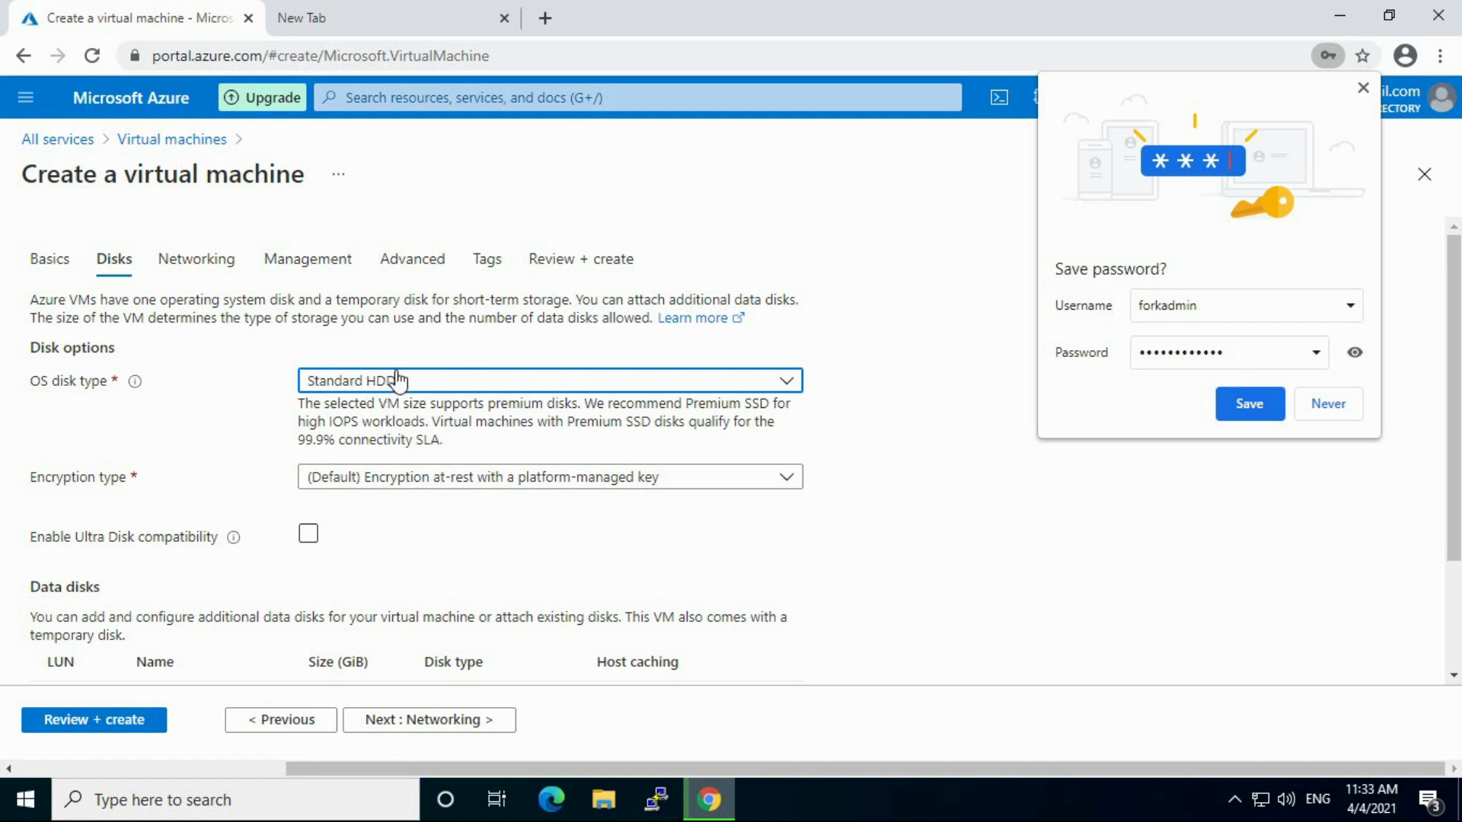
left_click(475, 389)
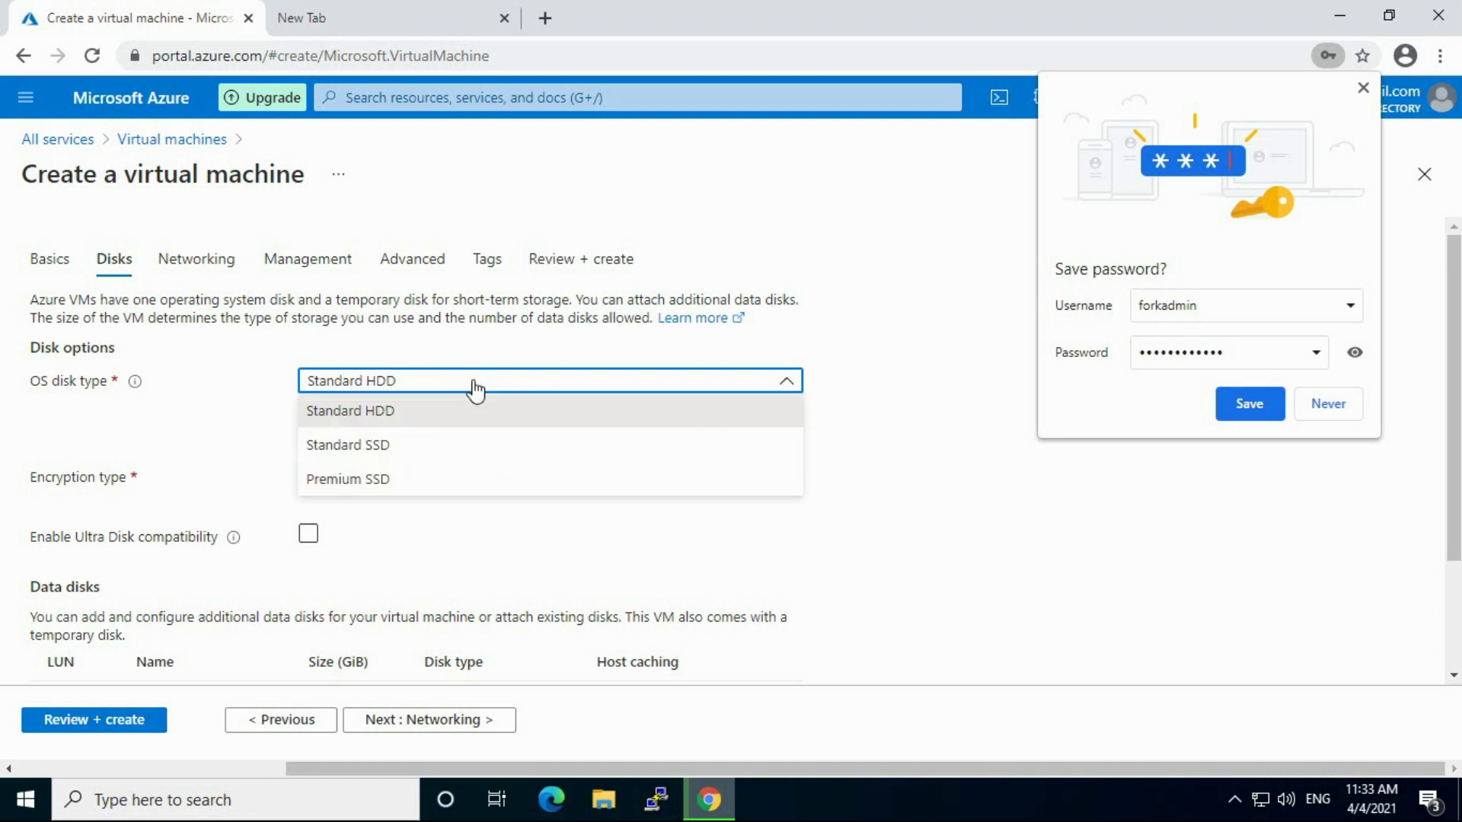
left_click(397, 452)
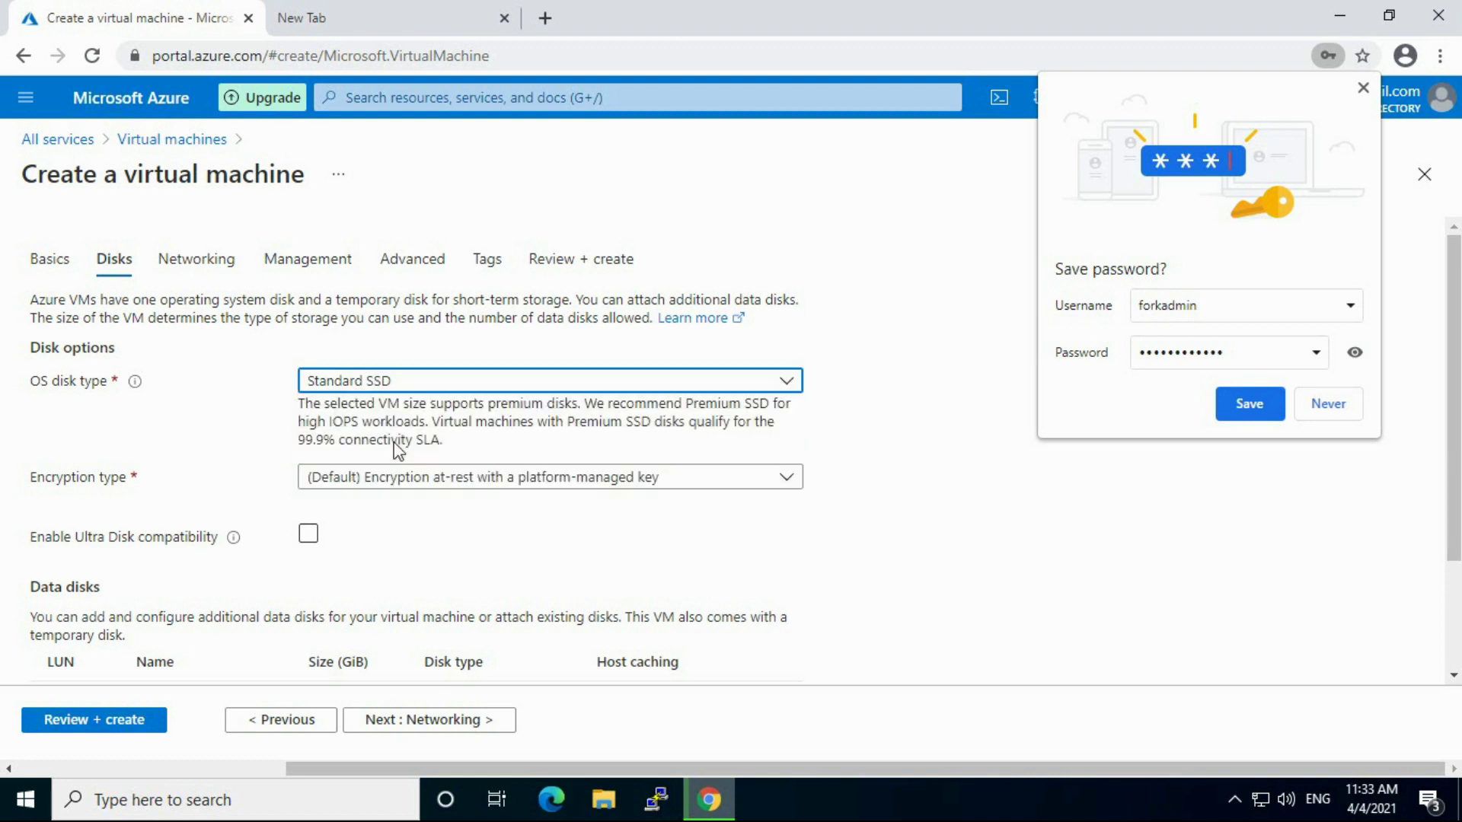
Step: Set the OS disk type to Premium SSD and dismiss the browser's offer to save the password
left_click(465, 391)
left_click(398, 491)
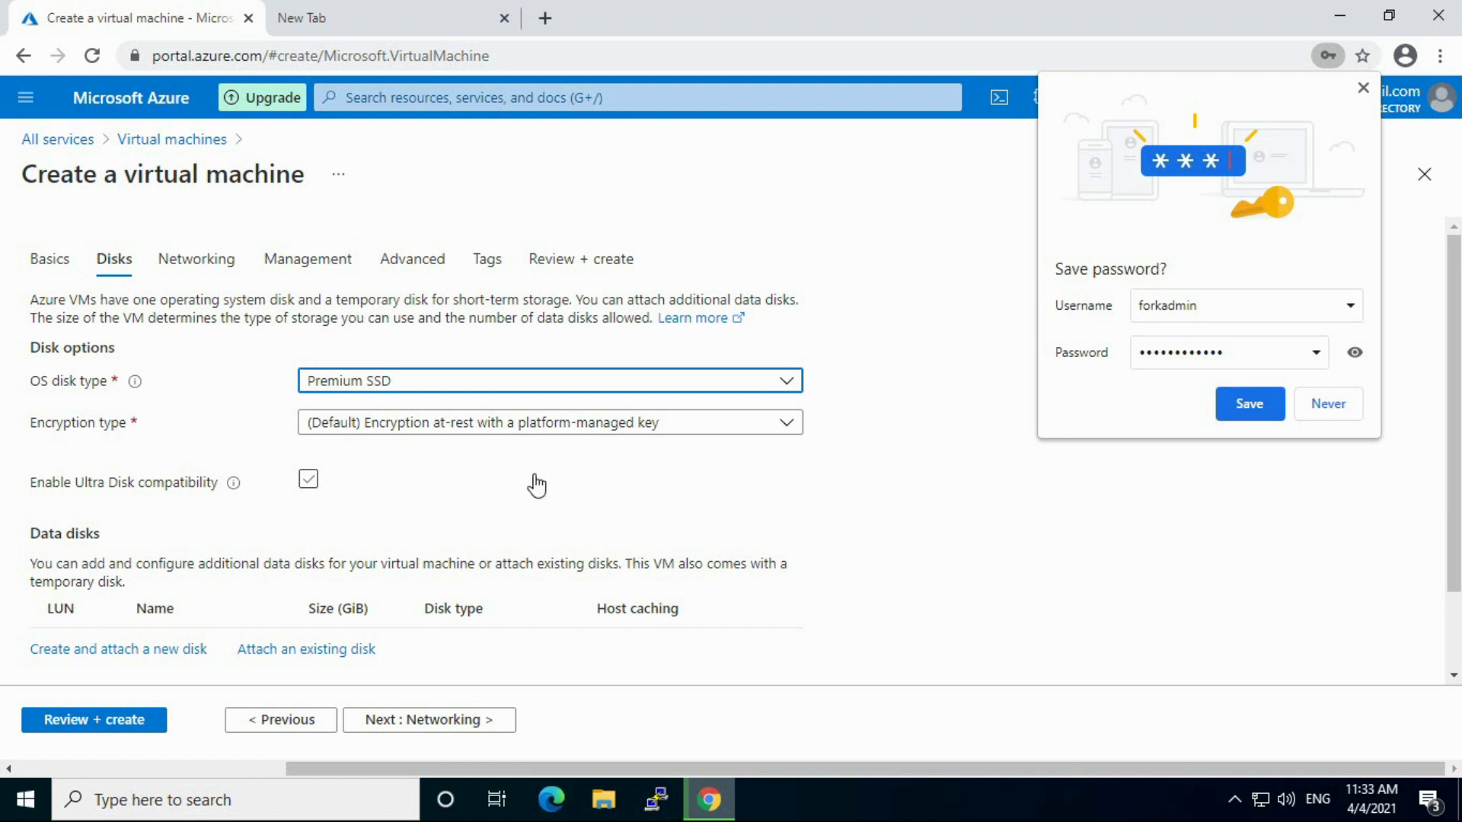
left_click(1361, 90)
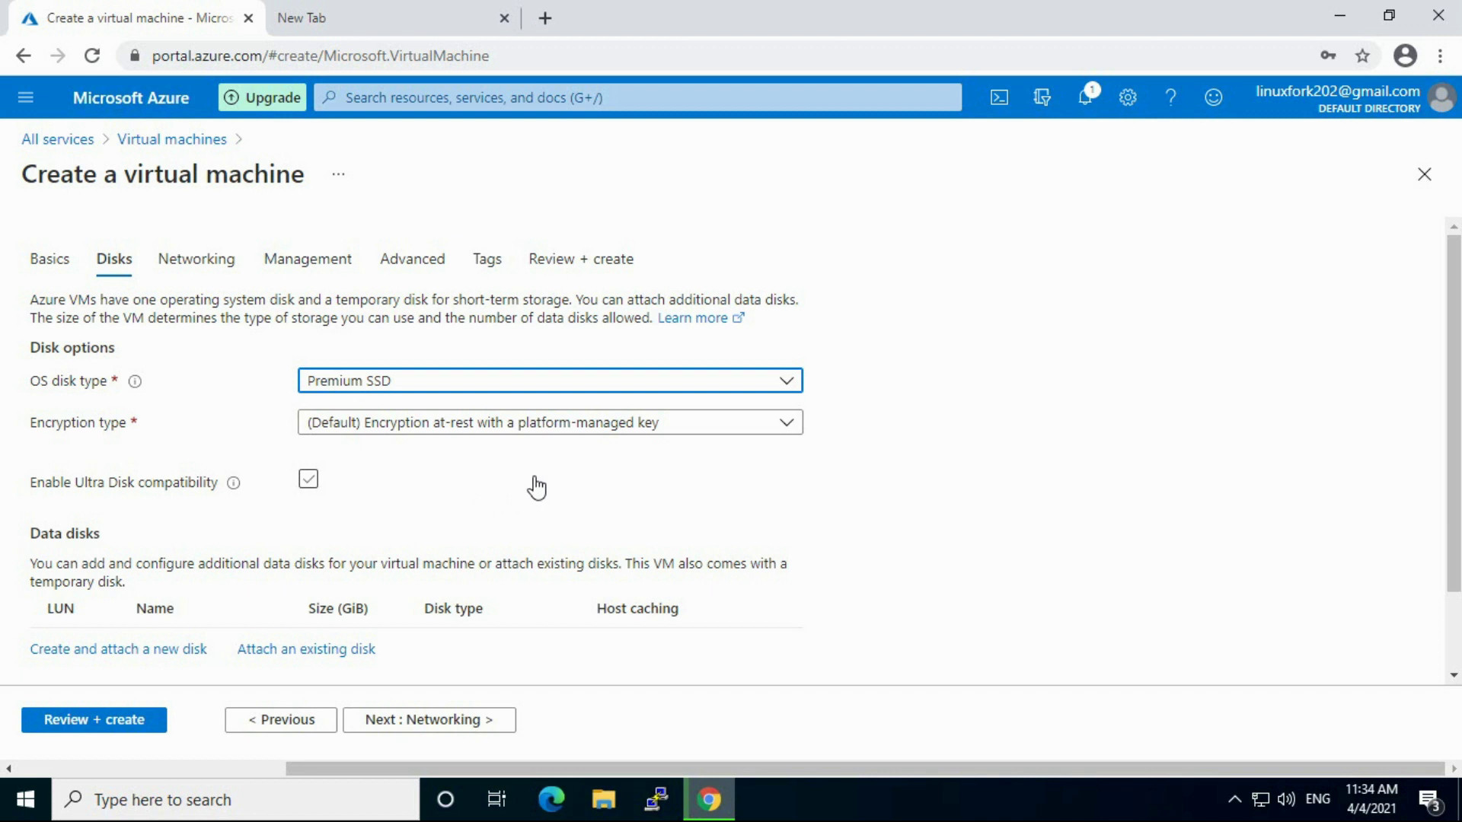
Step: Review the disk encryption types and keep the default encryption at-rest with a platform-managed key
left_click(642, 431)
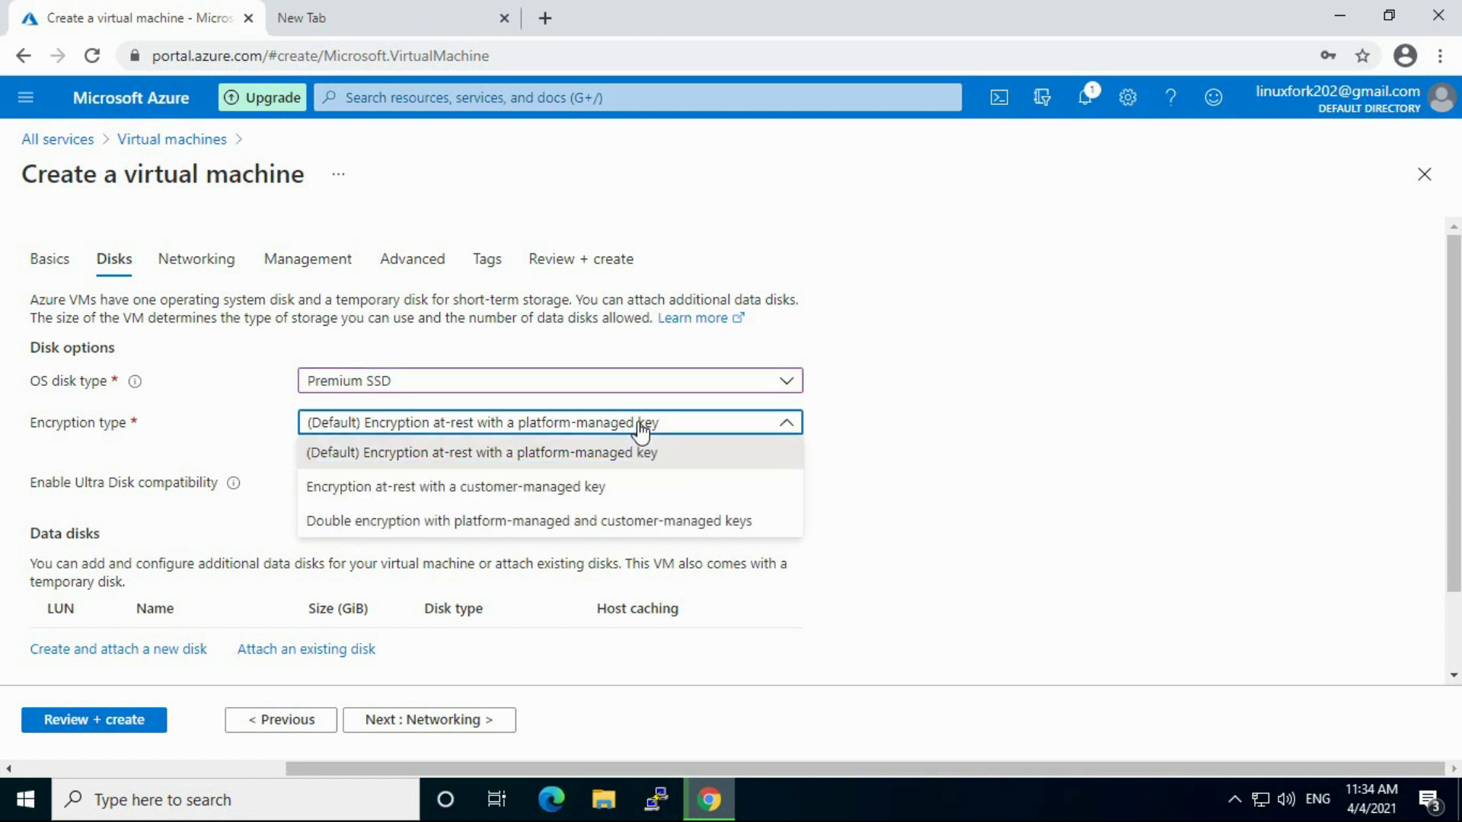
left_click(922, 404)
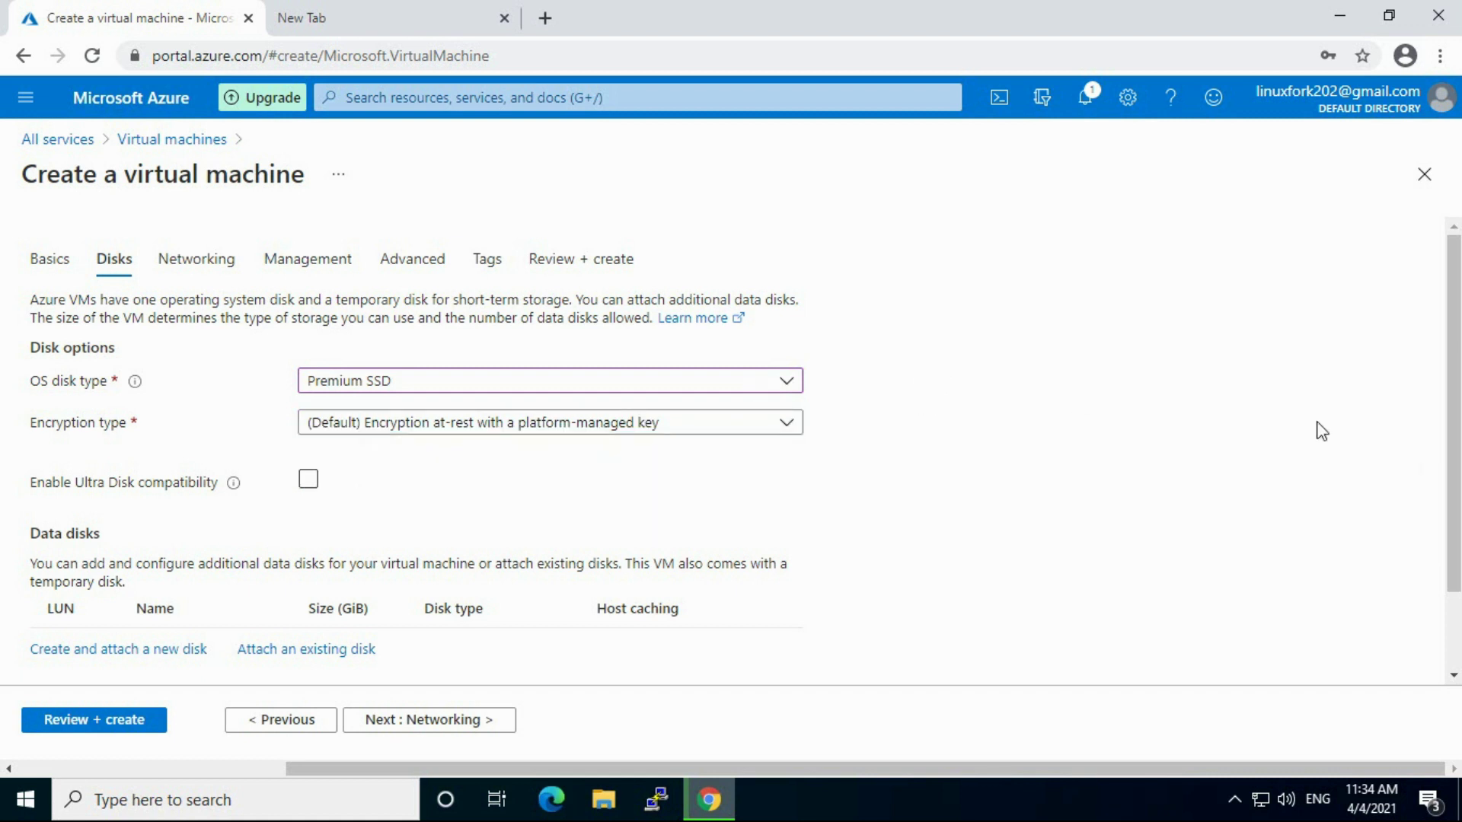
Step: Review the advanced disk options for managed and ephemeral OS disks, then continue to the networking settings
scroll(1453, 387, "down", 2)
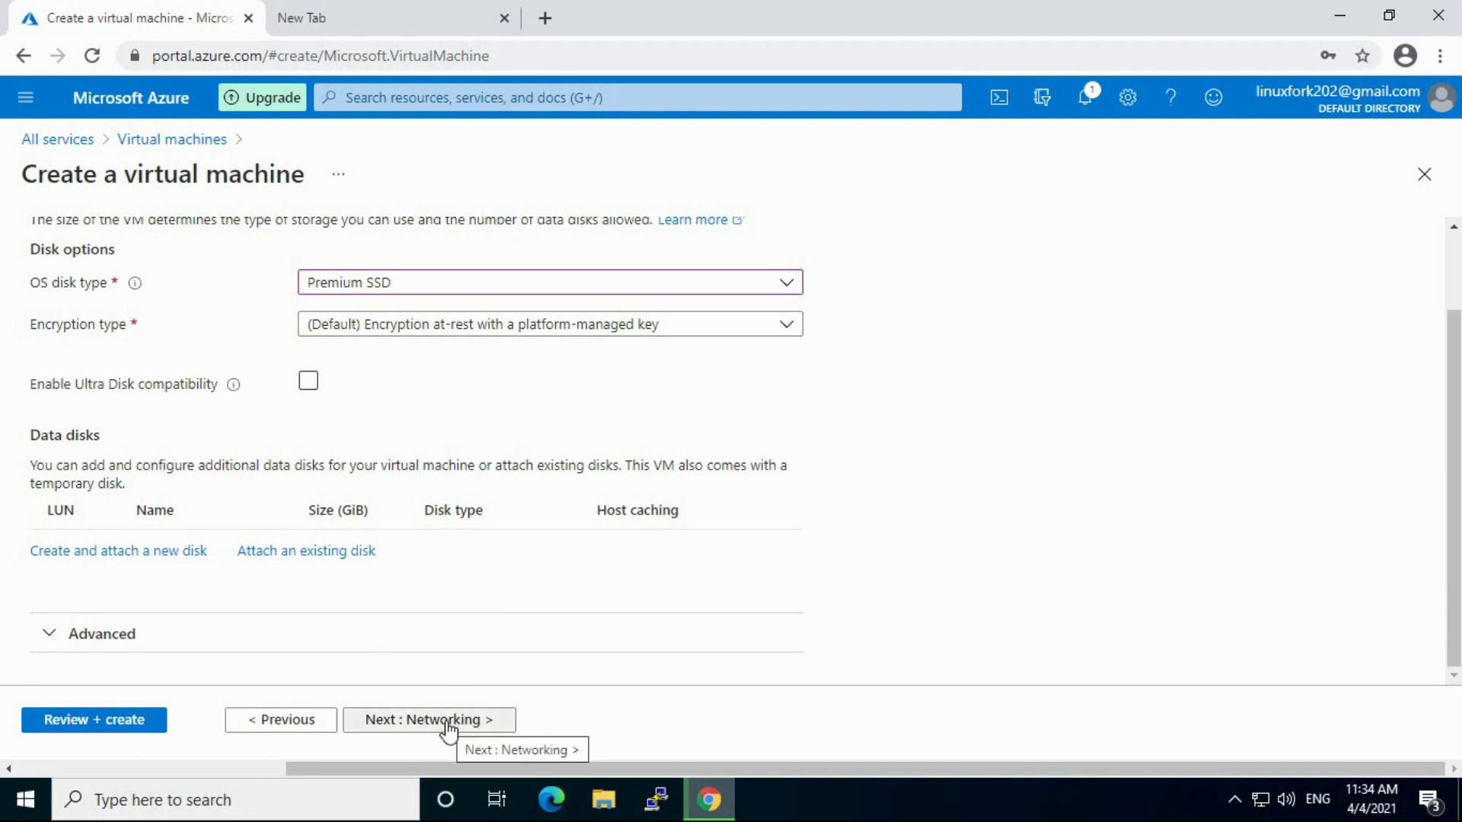
left_click(147, 636)
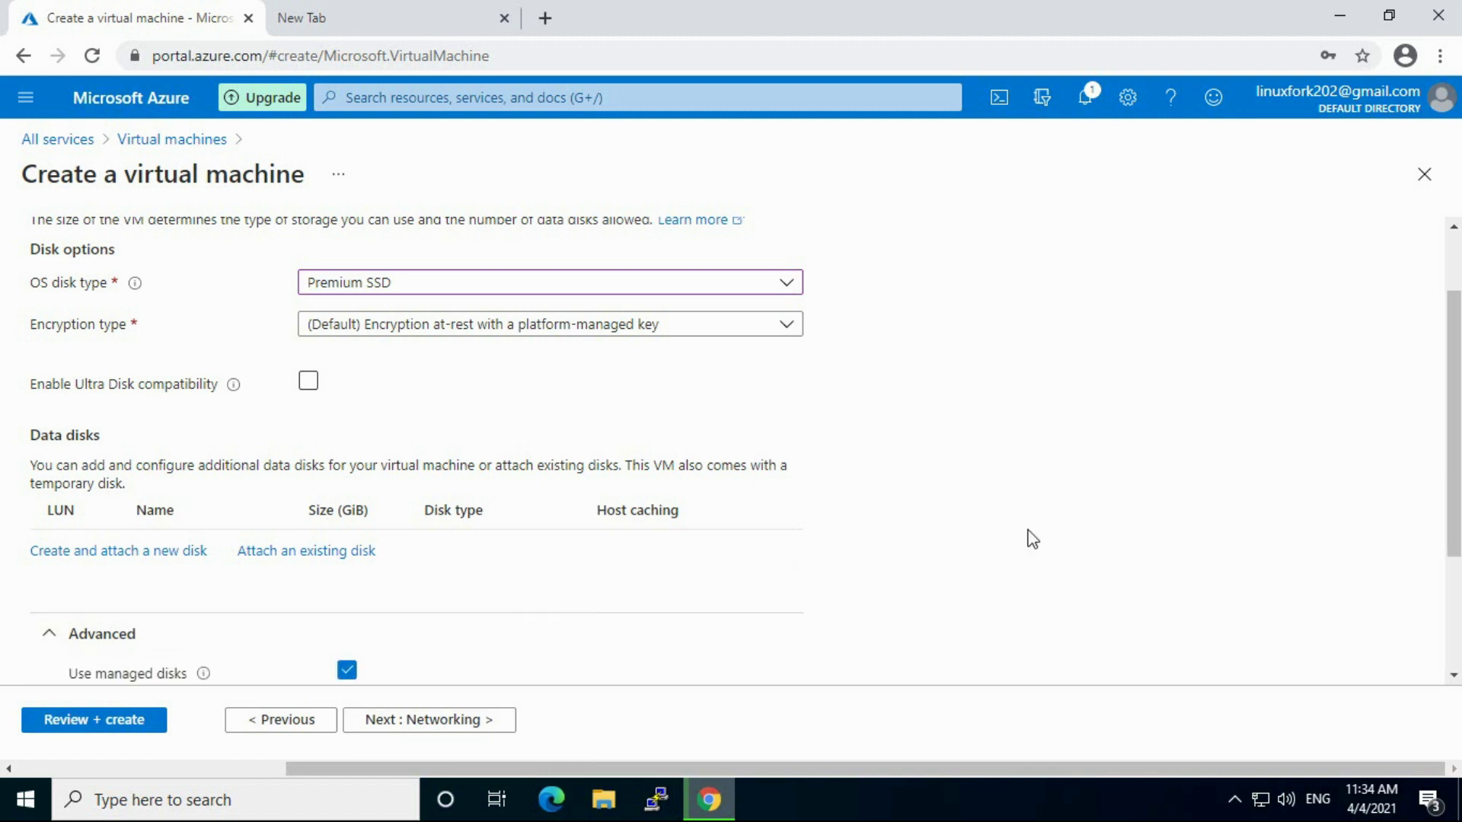
left_click_drag(1450, 457, 1450, 567)
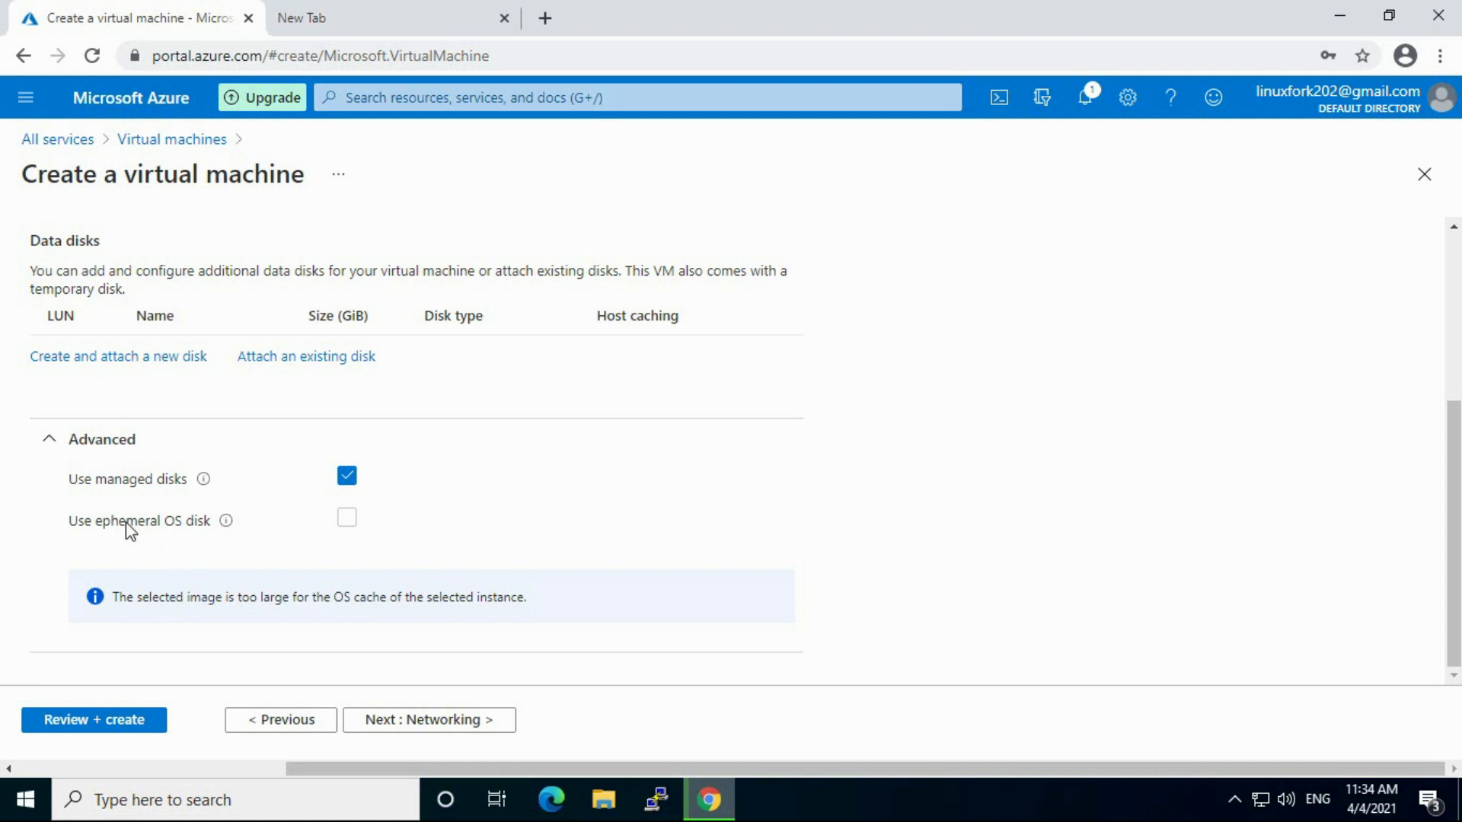
mouse_move(201, 481)
left_click(67, 438)
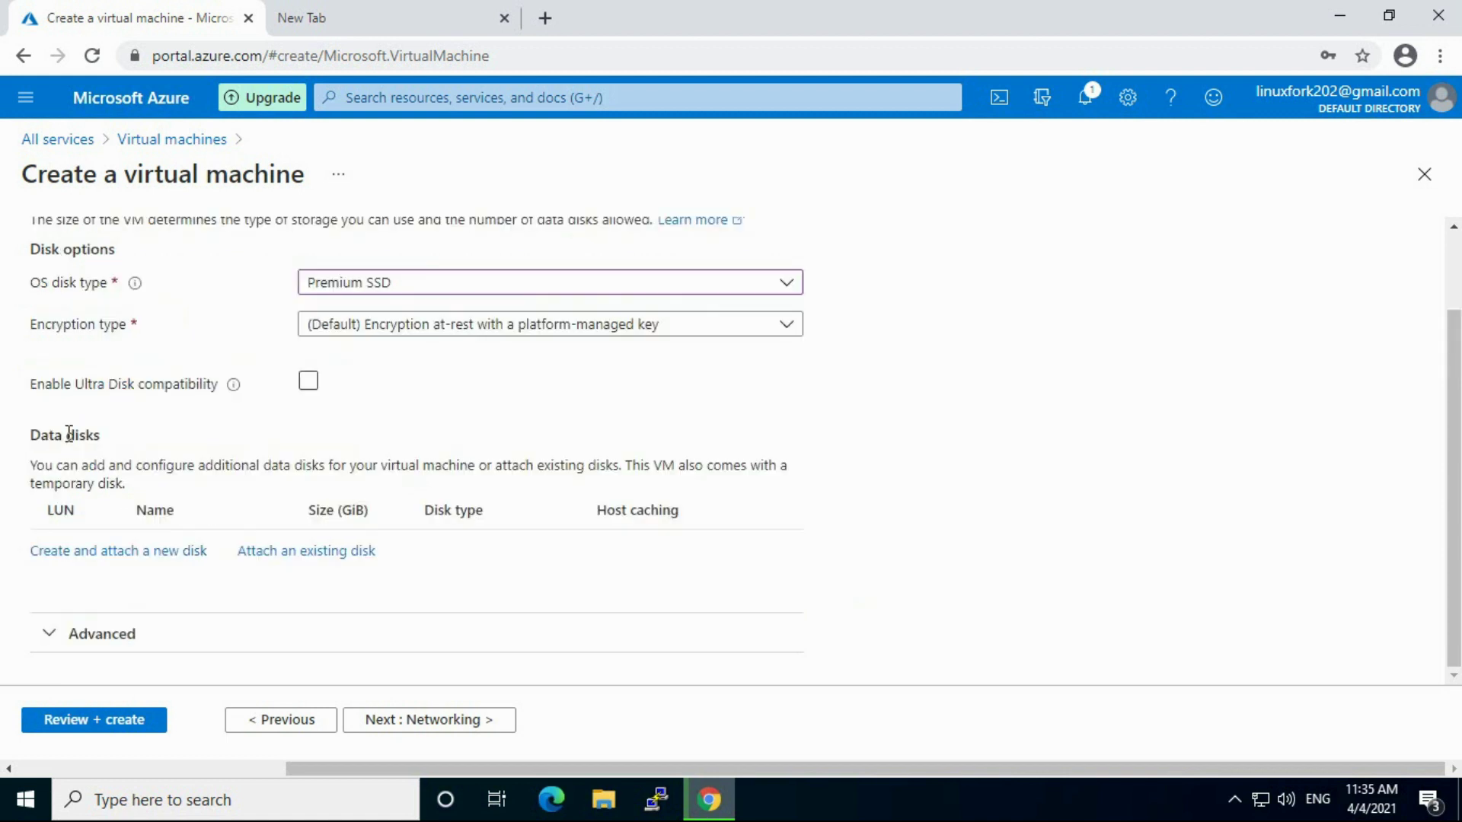
left_click(428, 727)
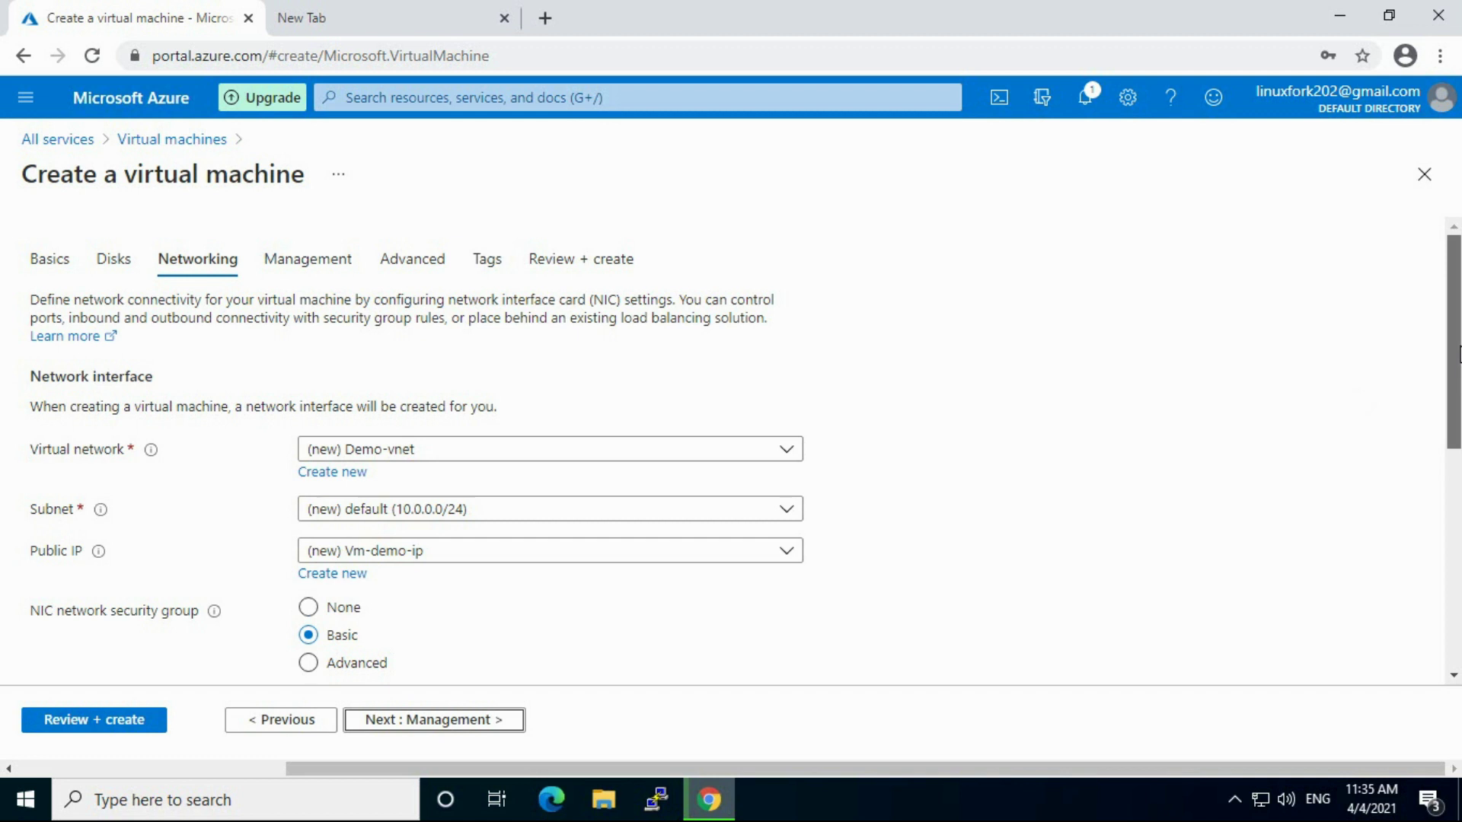
Step: Examine the address space and subnets offered for a new virtual network, then review the security group and inbound port settings
scroll(1267, 415, "down", 1)
scroll(1459, 329, "up", 1)
scroll(1453, 343, "down", 1)
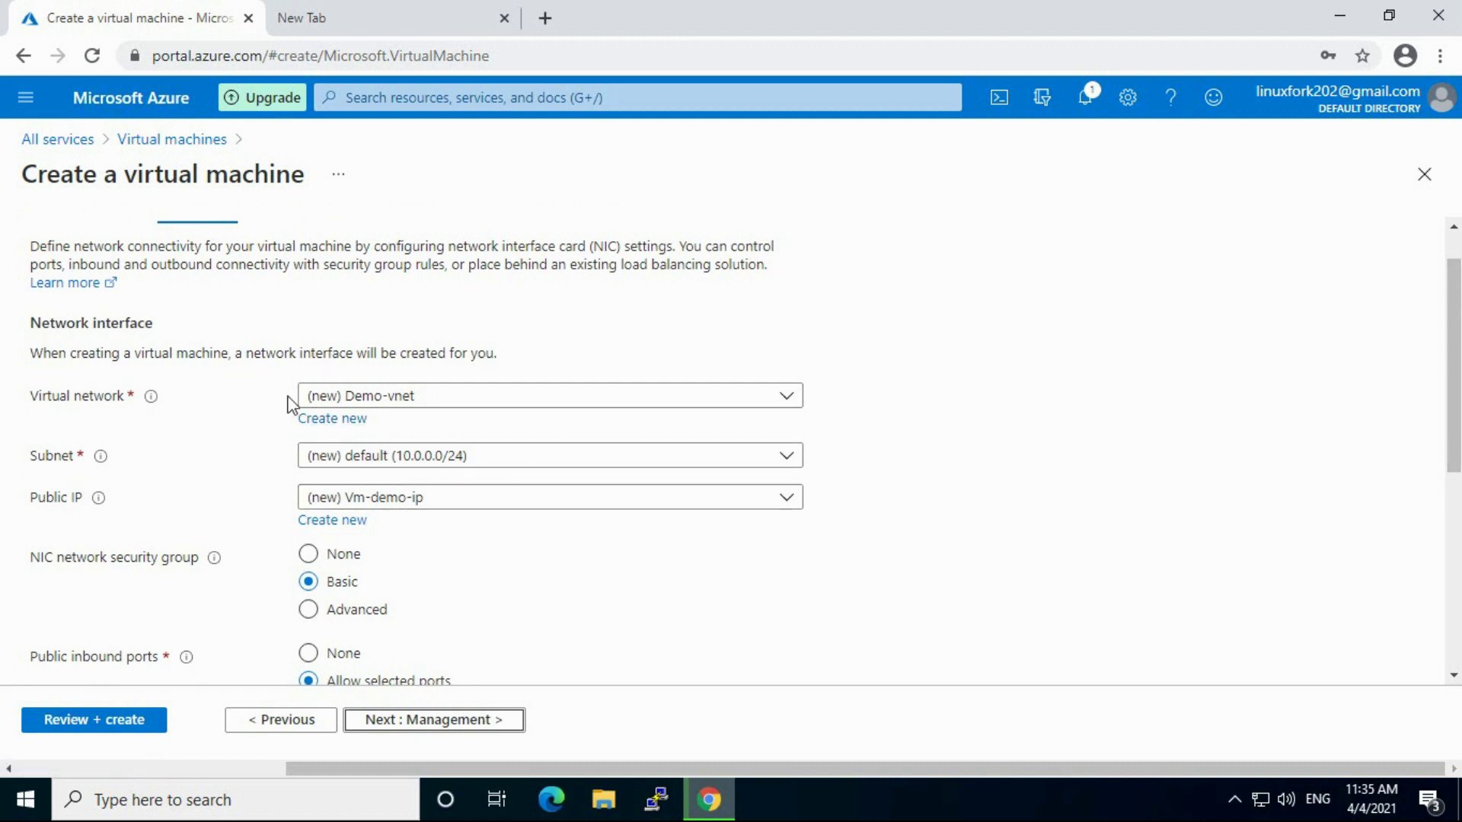
left_click(333, 420)
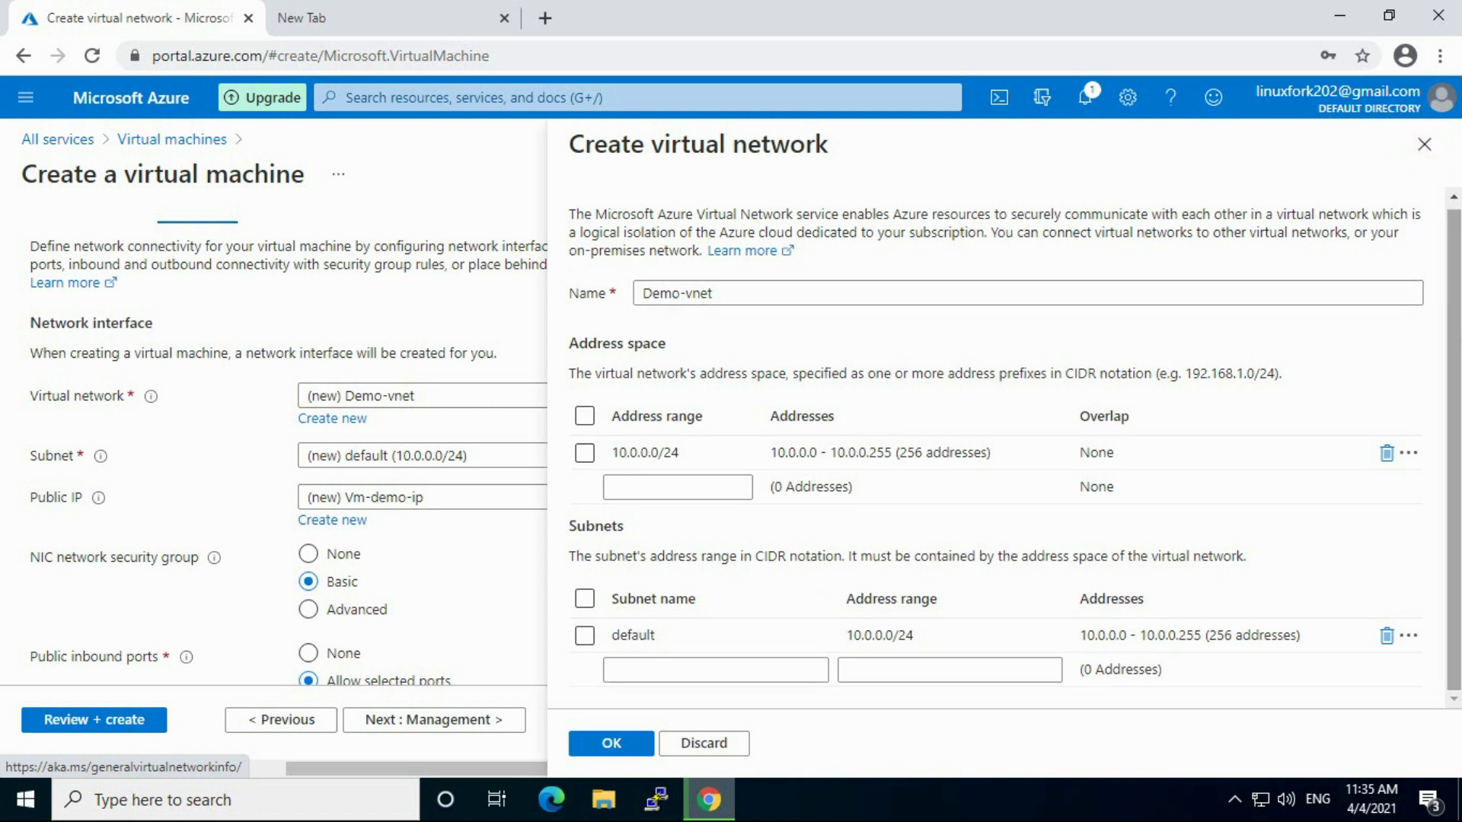
left_click(1422, 150)
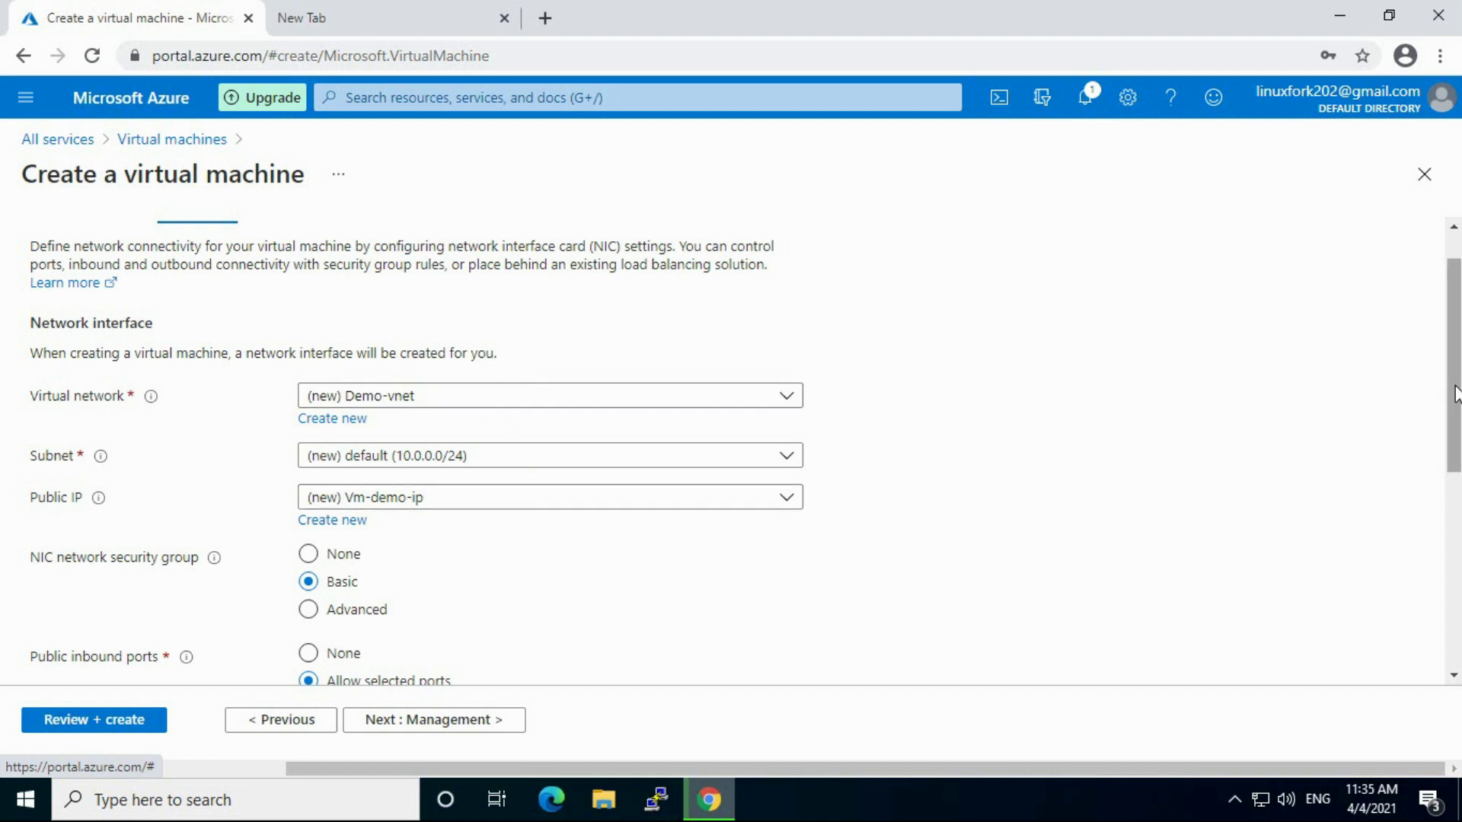
left_click_drag(1455, 394, 1455, 505)
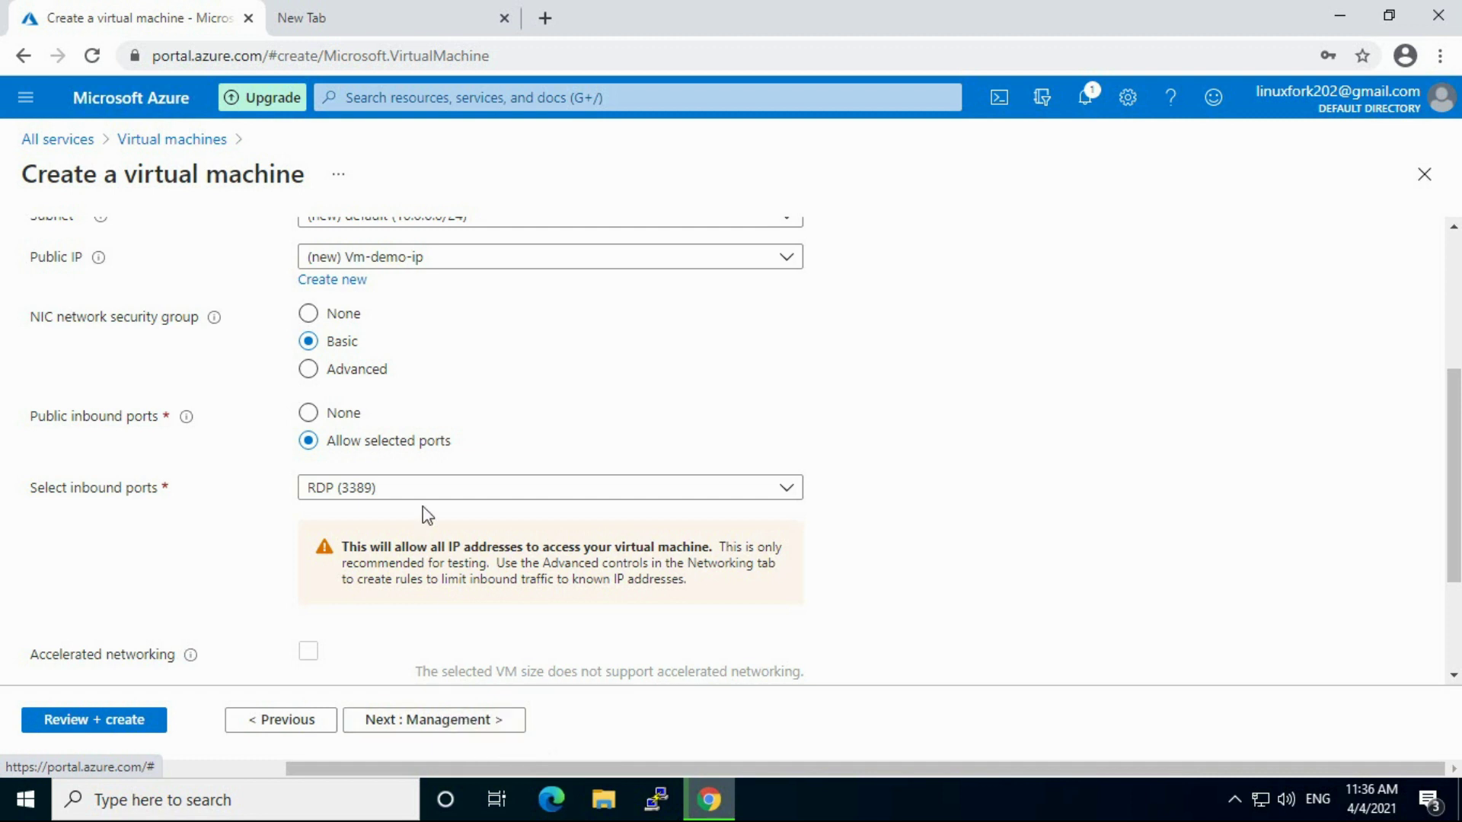
Step: Review the remaining networking and load balancing options, keep the defaults and continue to the management settings
scroll(1453, 533, "down", 2)
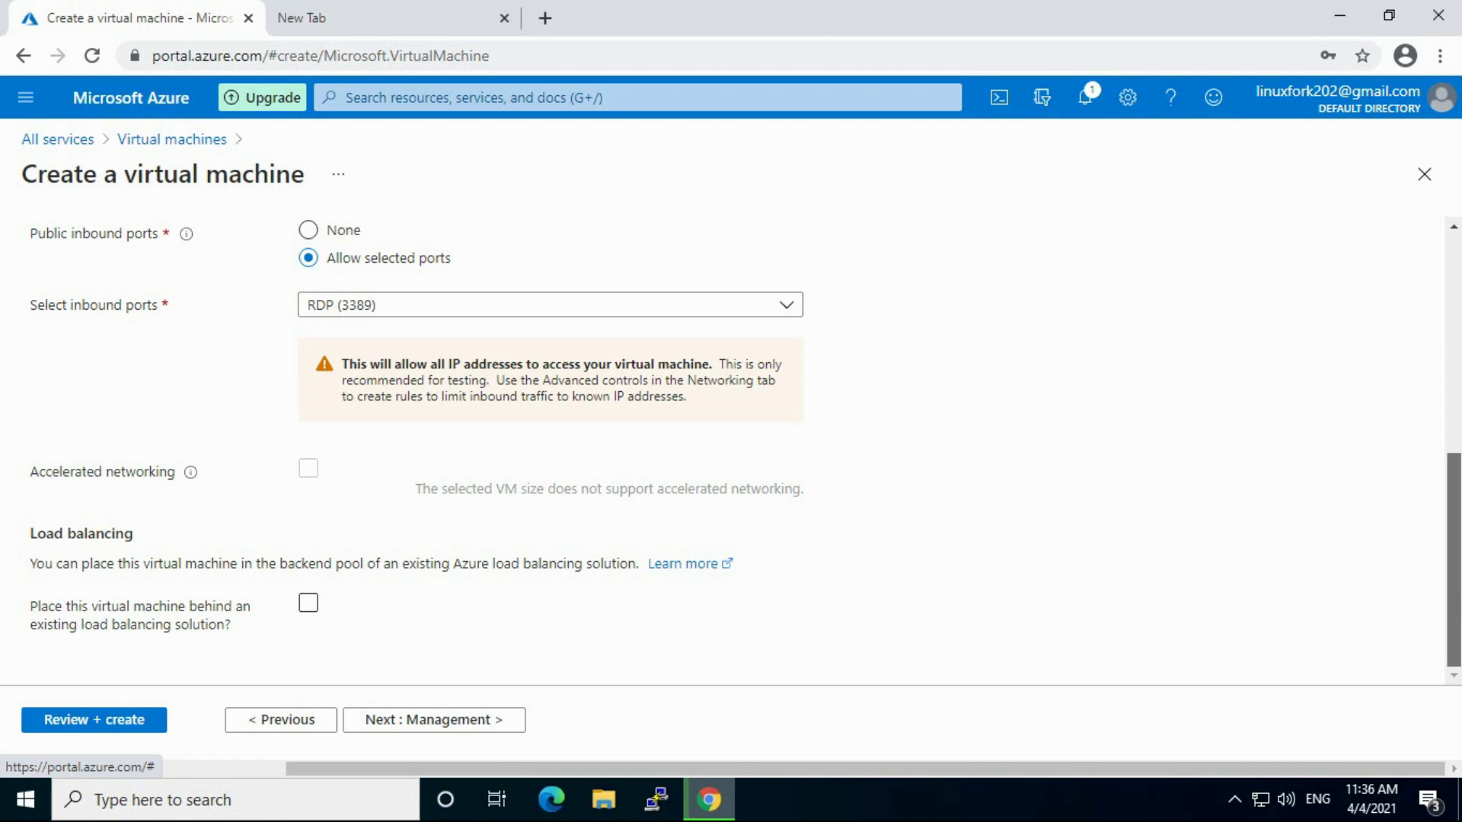
scroll(731, 449, "up", 5)
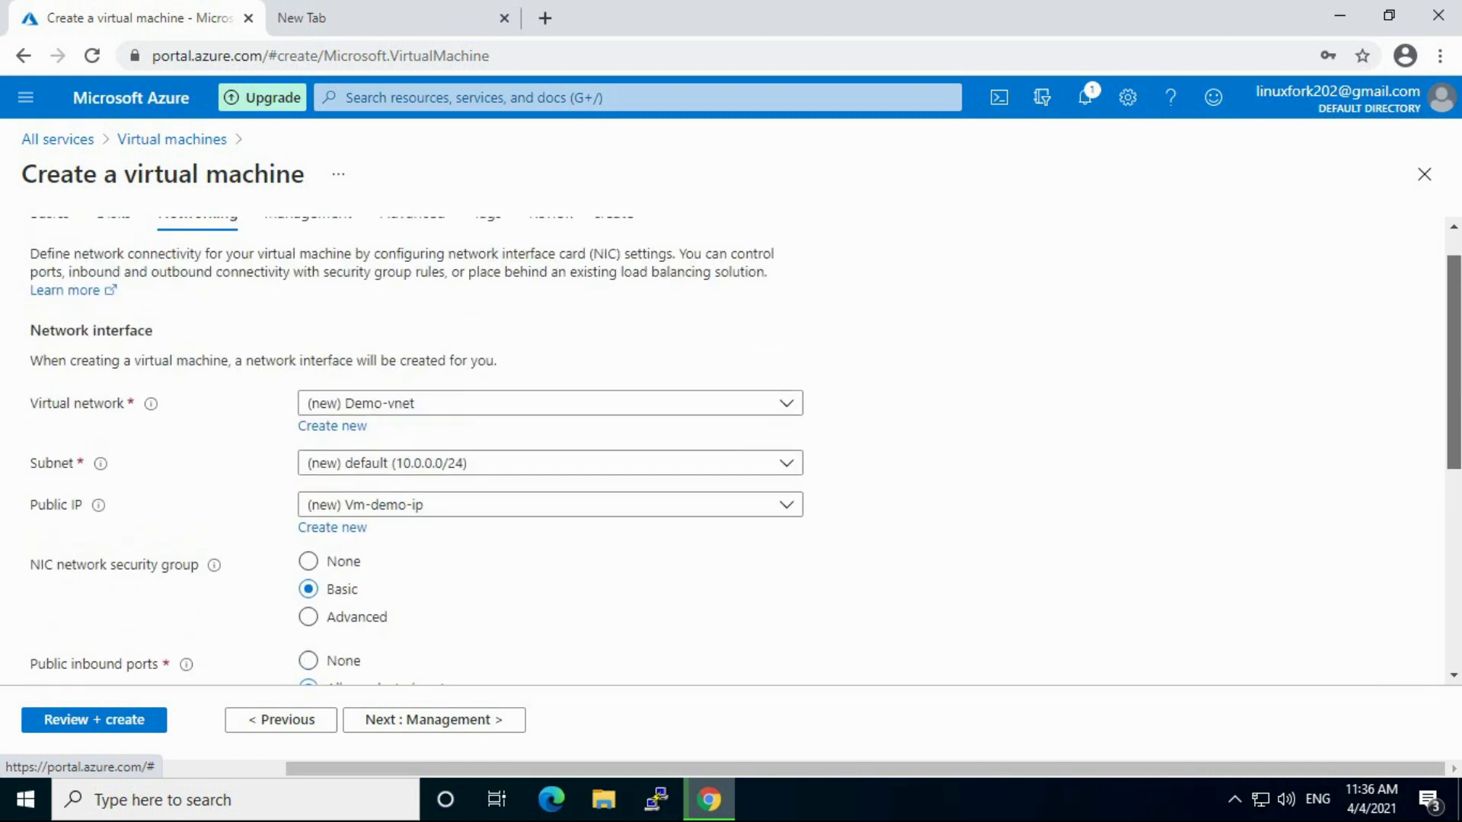
scroll(731, 449, "down", 5)
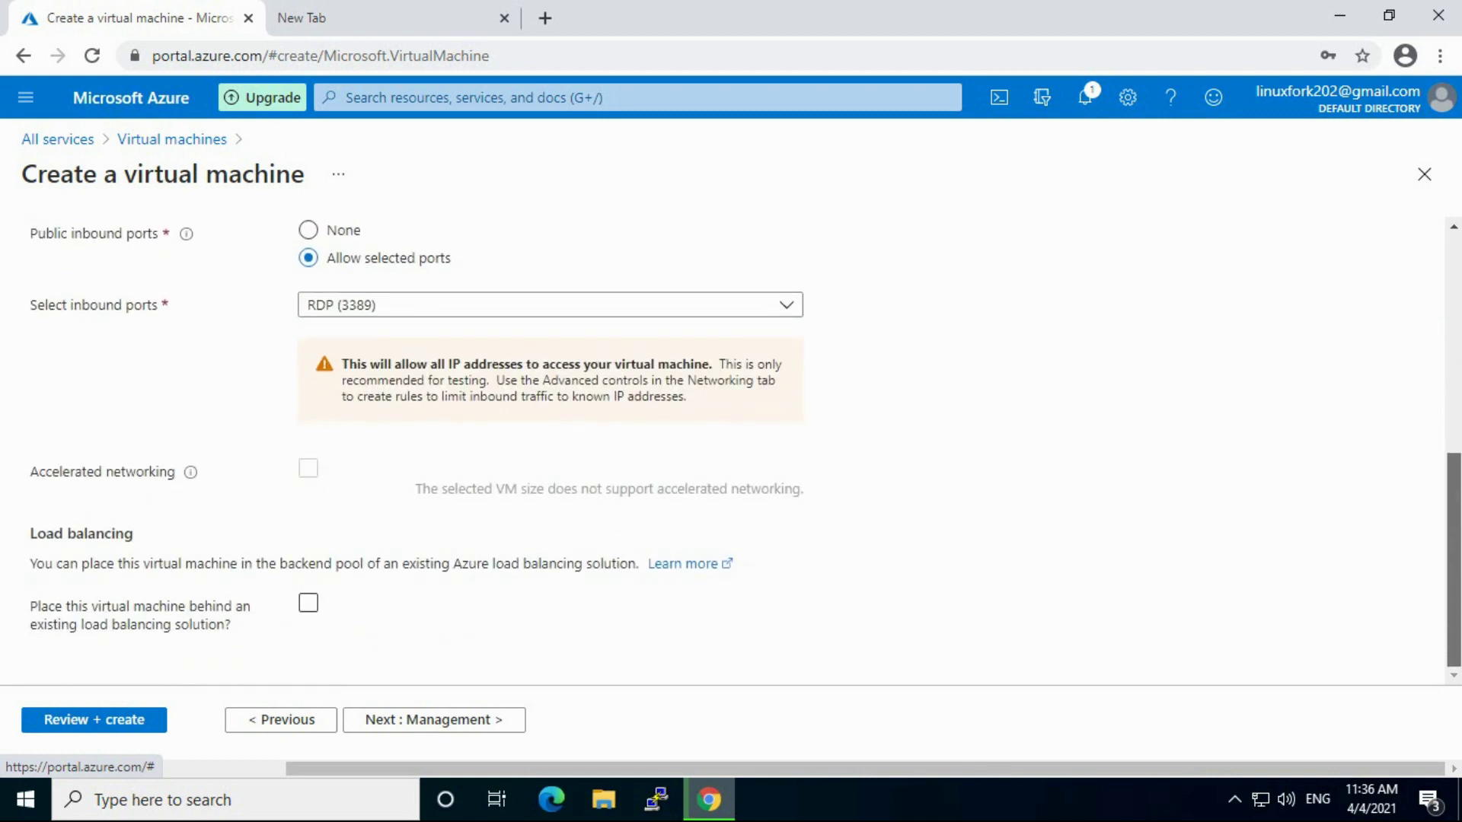
left_click(460, 721)
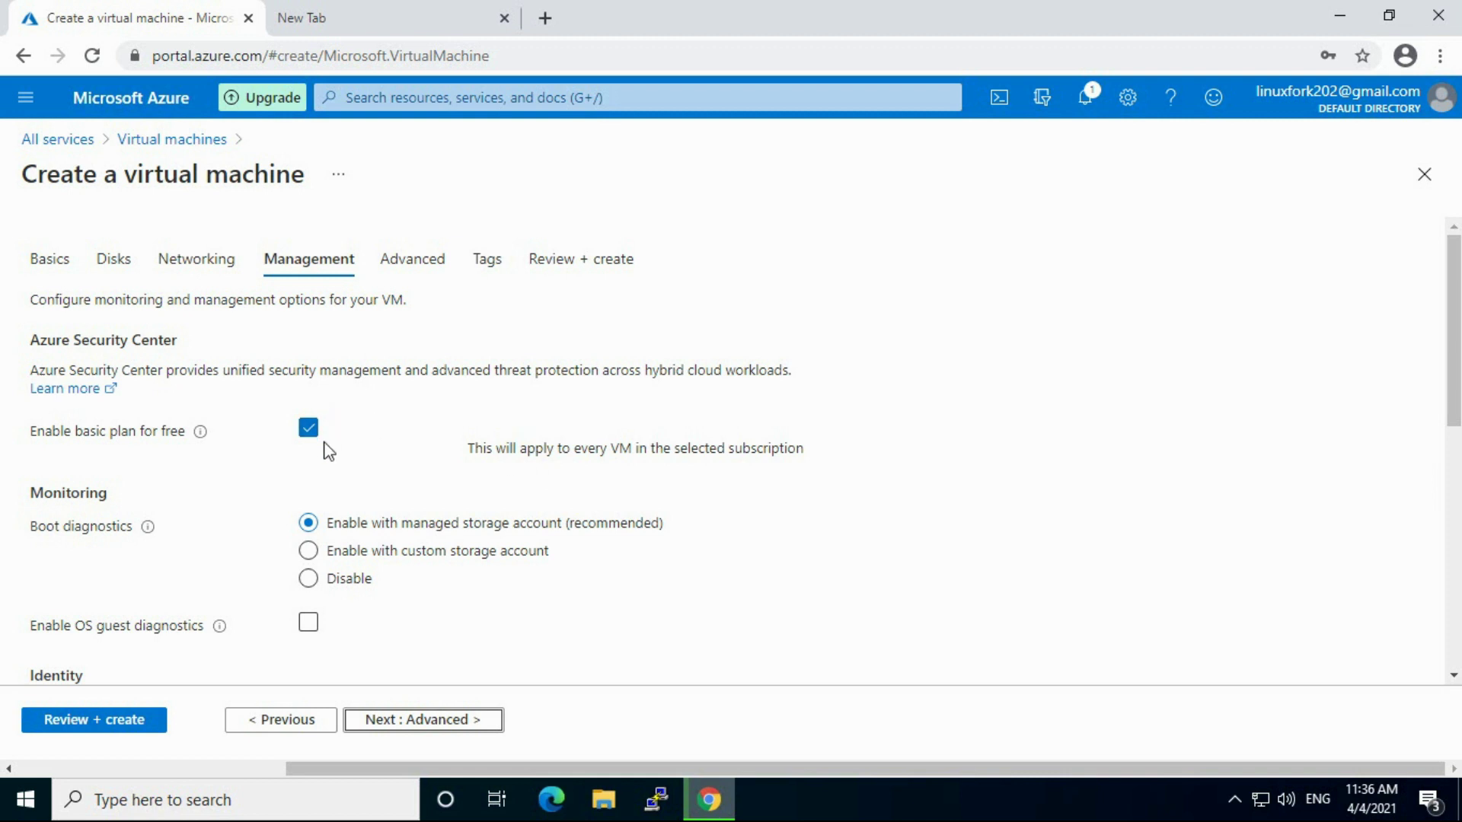
Step: Turn off the free basic plan of Azure Security Center and enable OS guest diagnostics
left_click(309, 428)
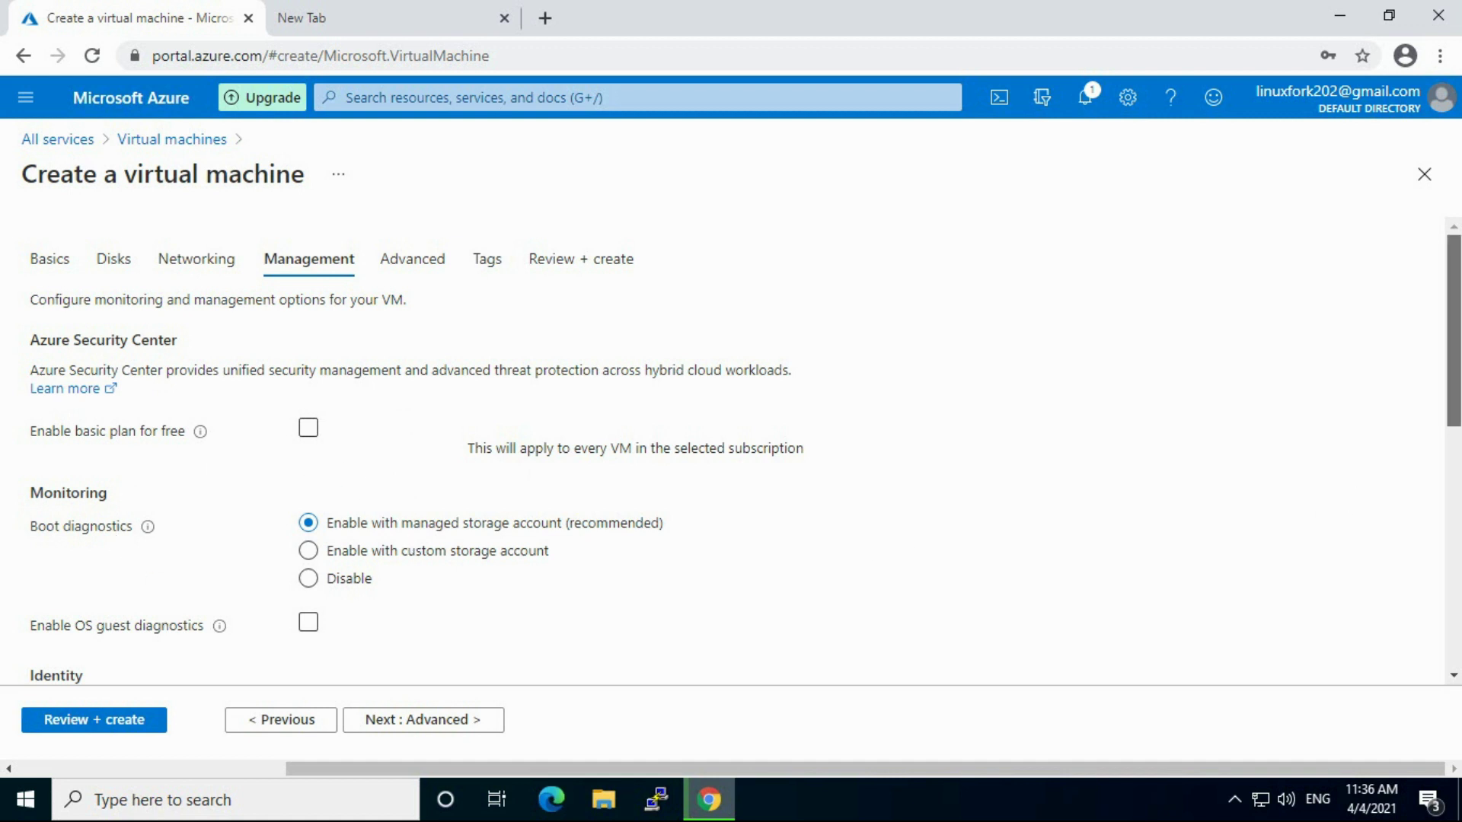
scroll(1418, 426, "down", 3)
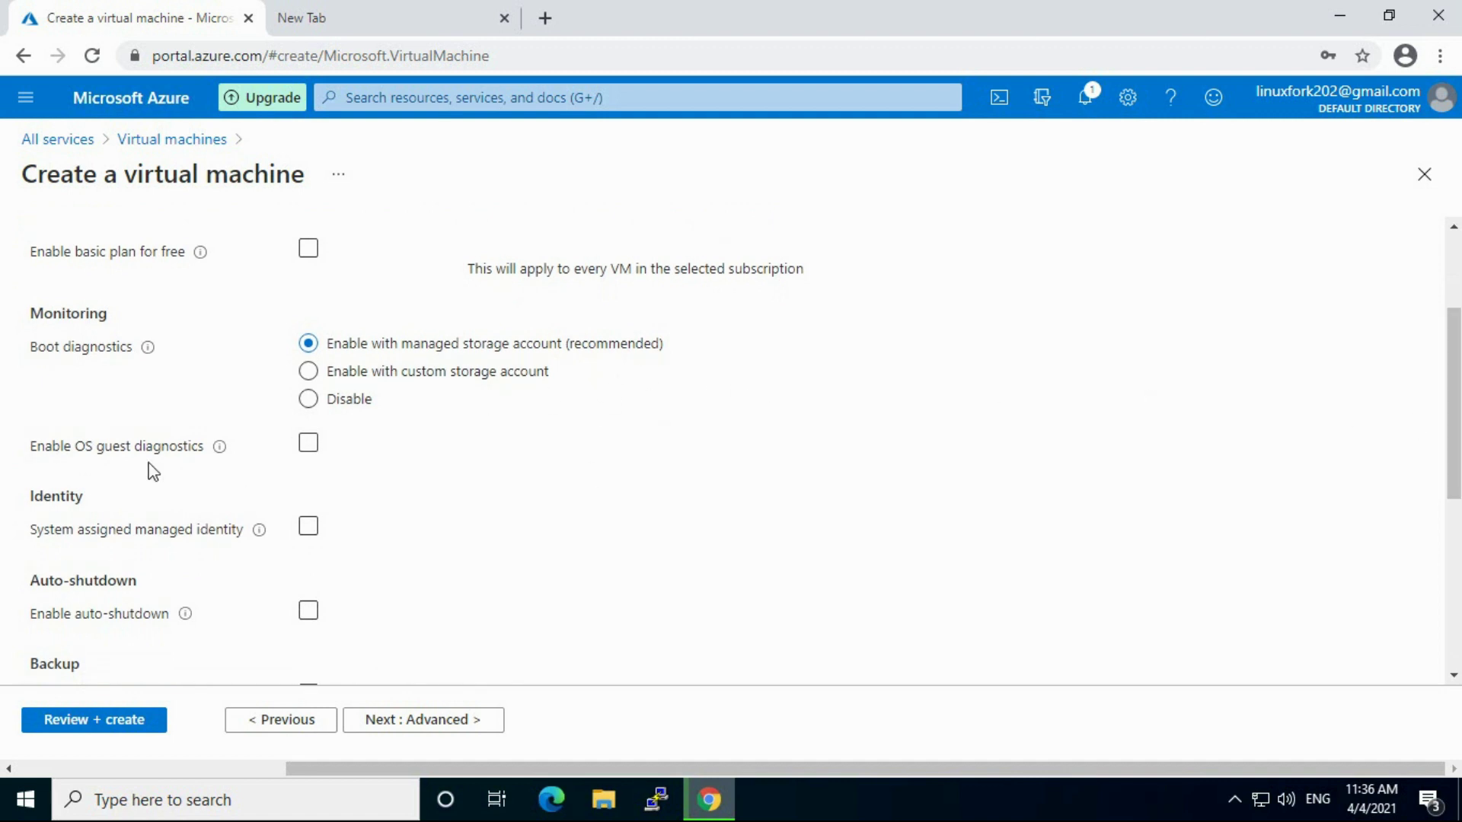
left_click(308, 443)
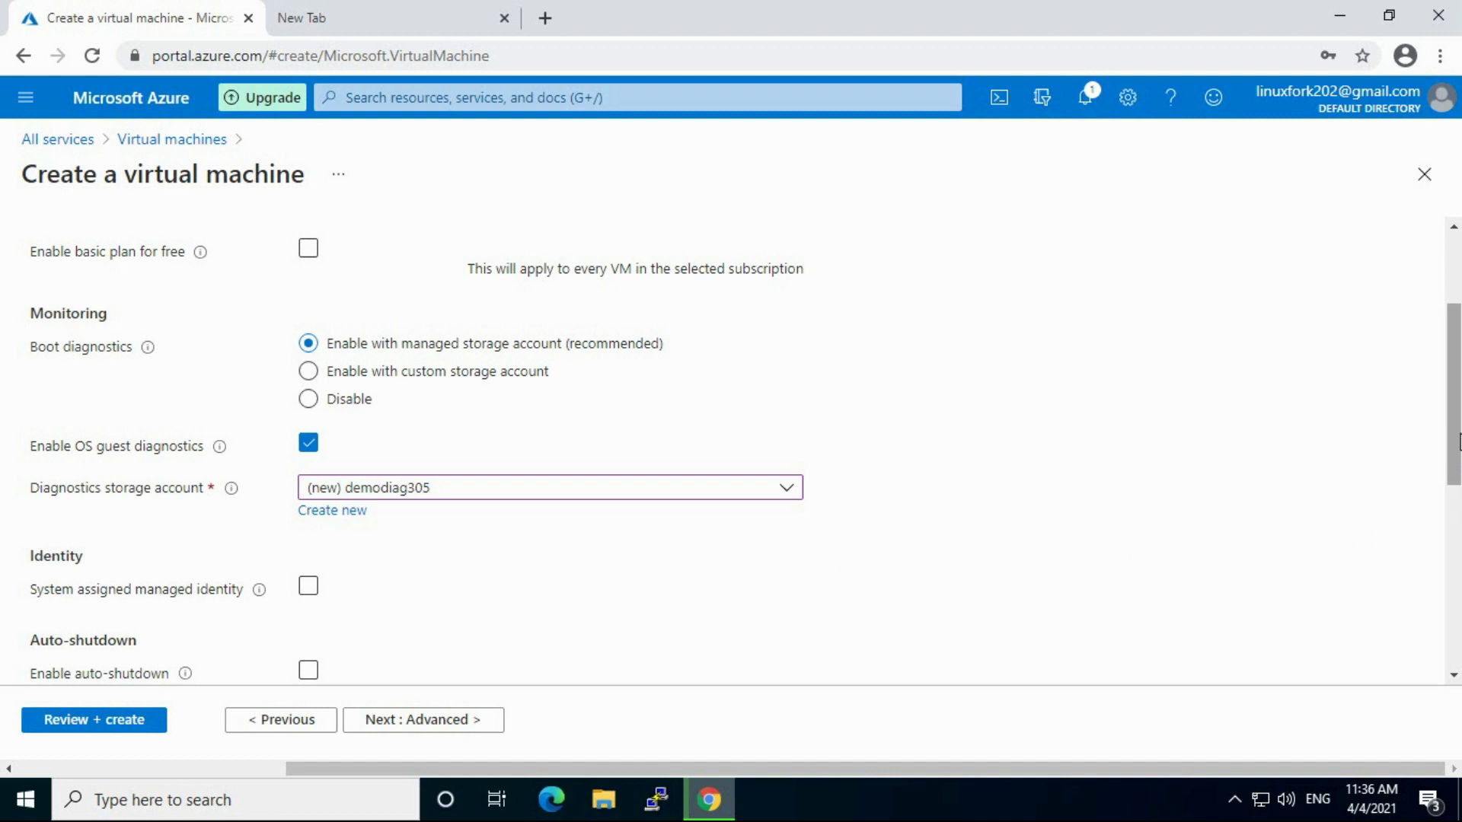
left_click_drag(1457, 430, 1456, 536)
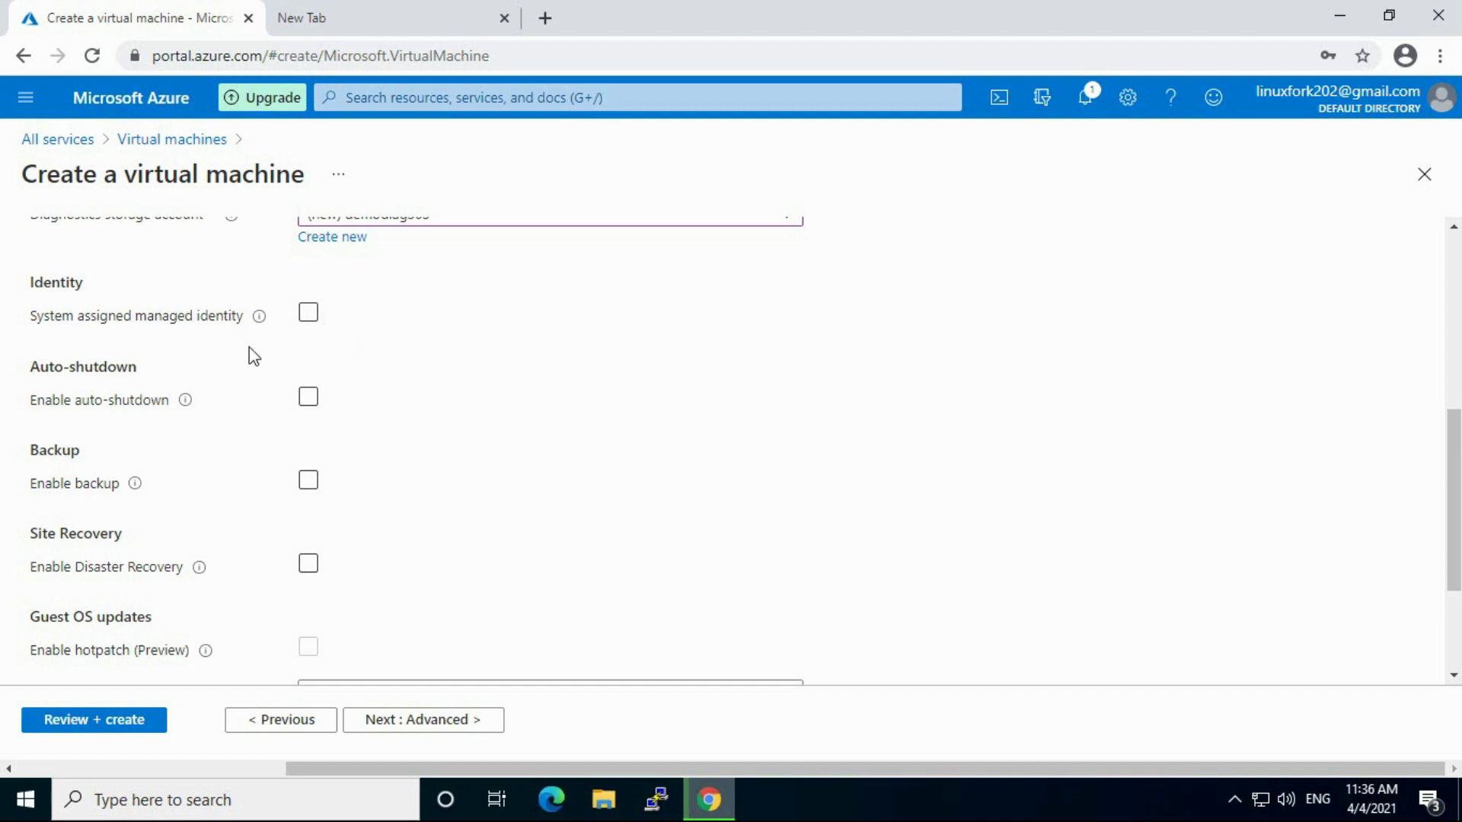
left_click(309, 318)
mouse_move(259, 324)
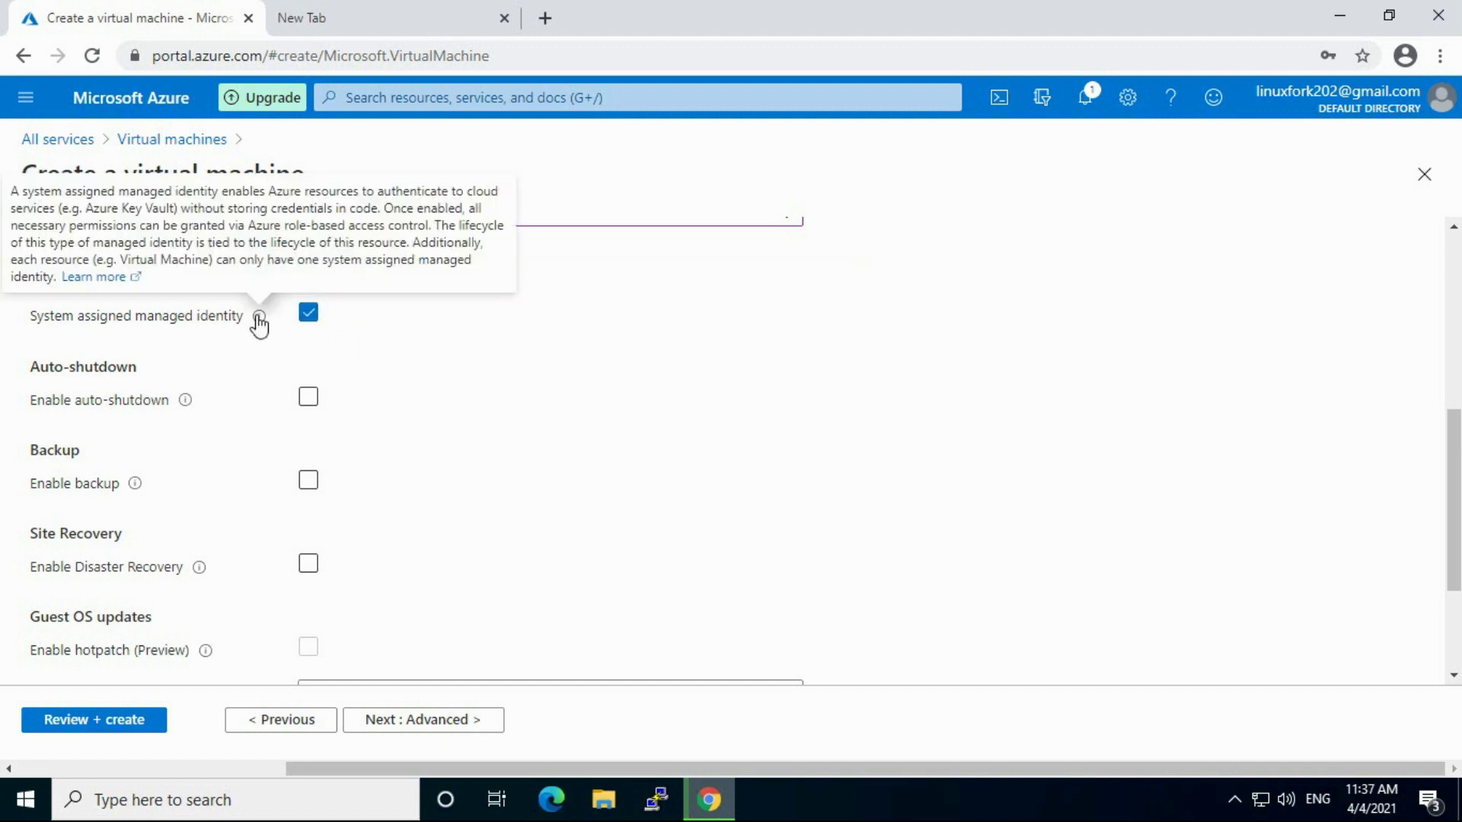
left_click(309, 319)
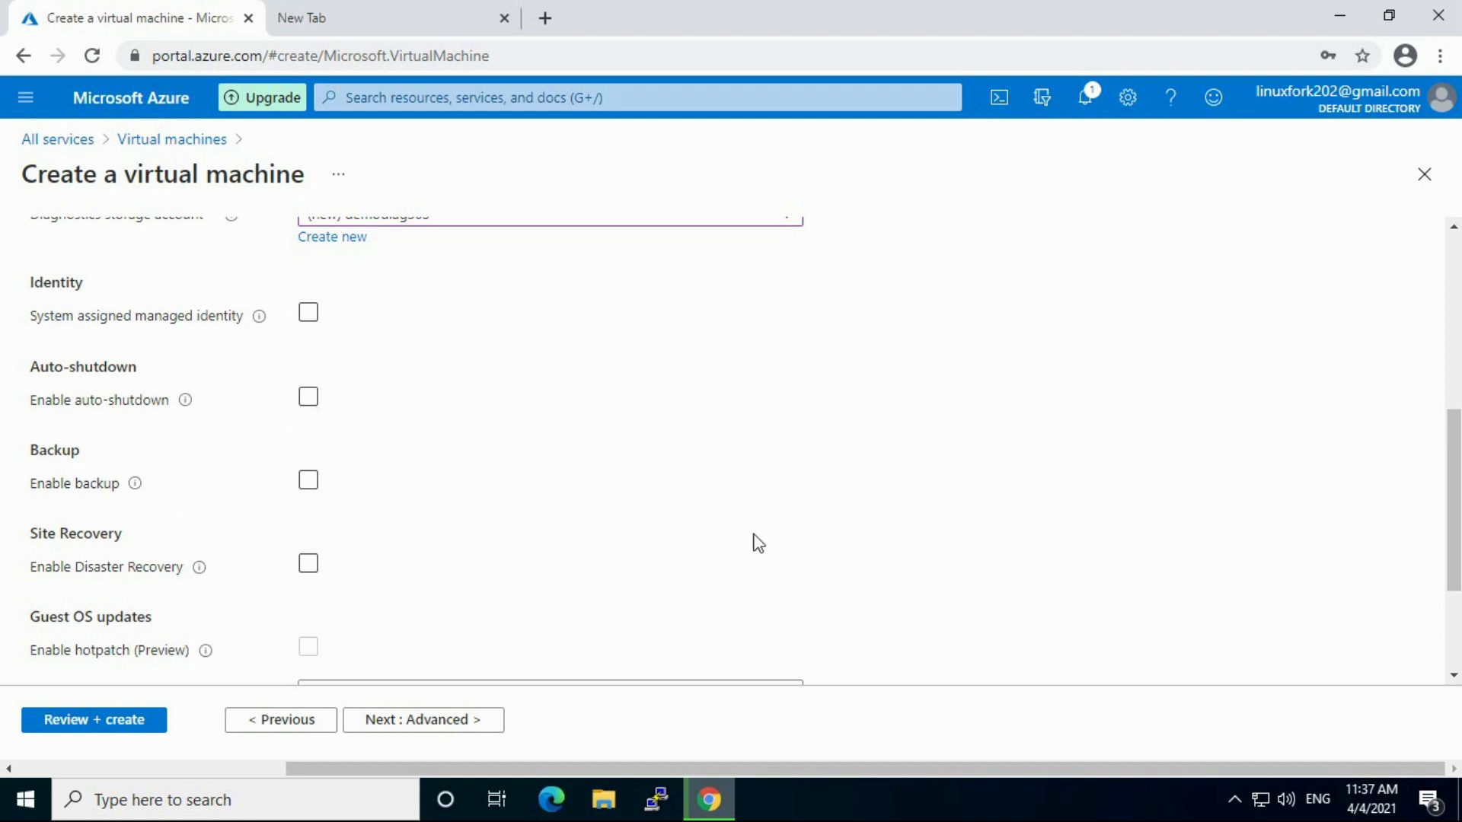
Step: Leave the remaining management options unchanged and review the advanced settings down to the VM generation choice
scroll(1454, 495, "down", 2)
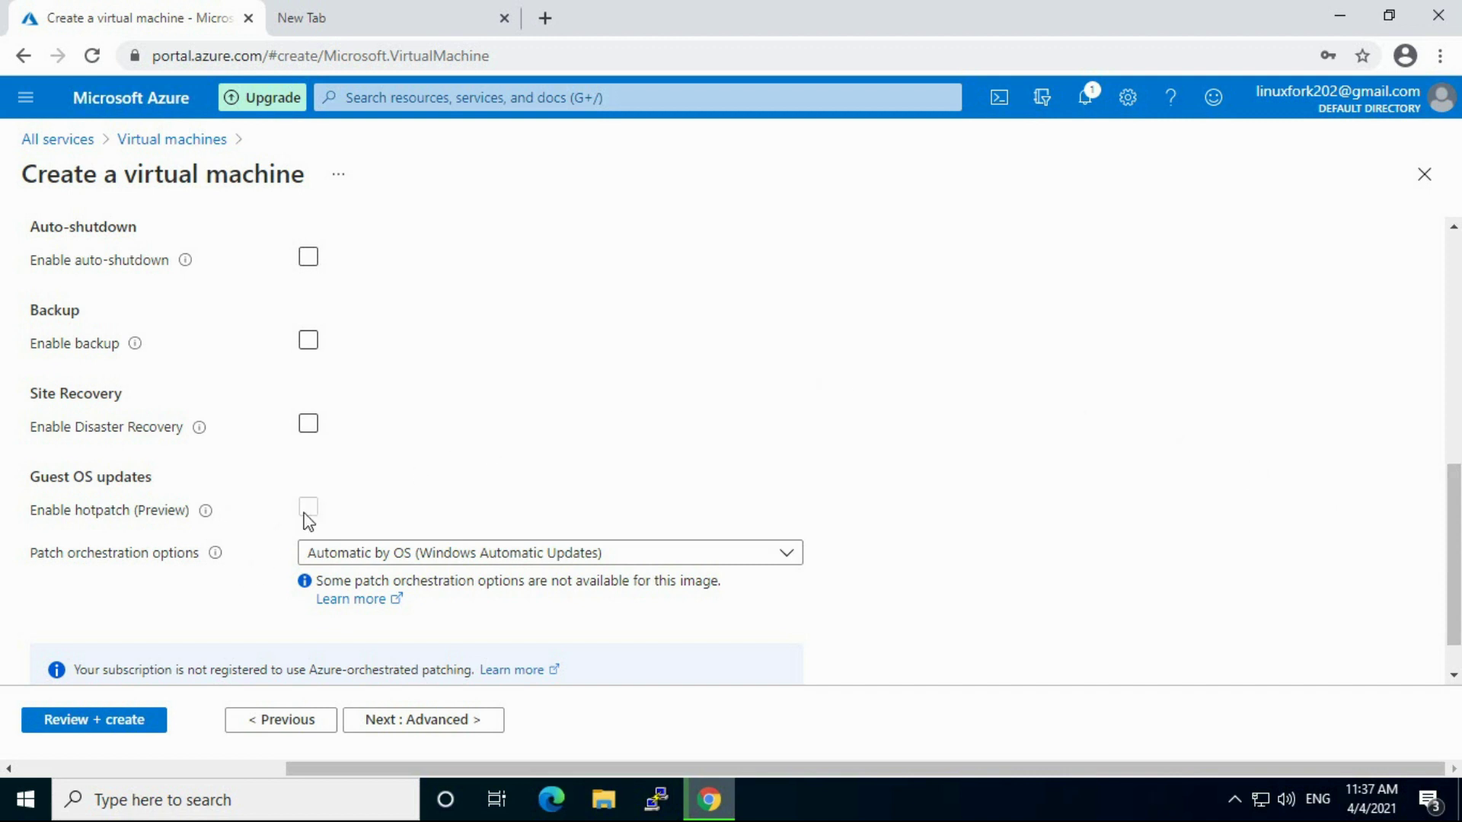
left_click(428, 725)
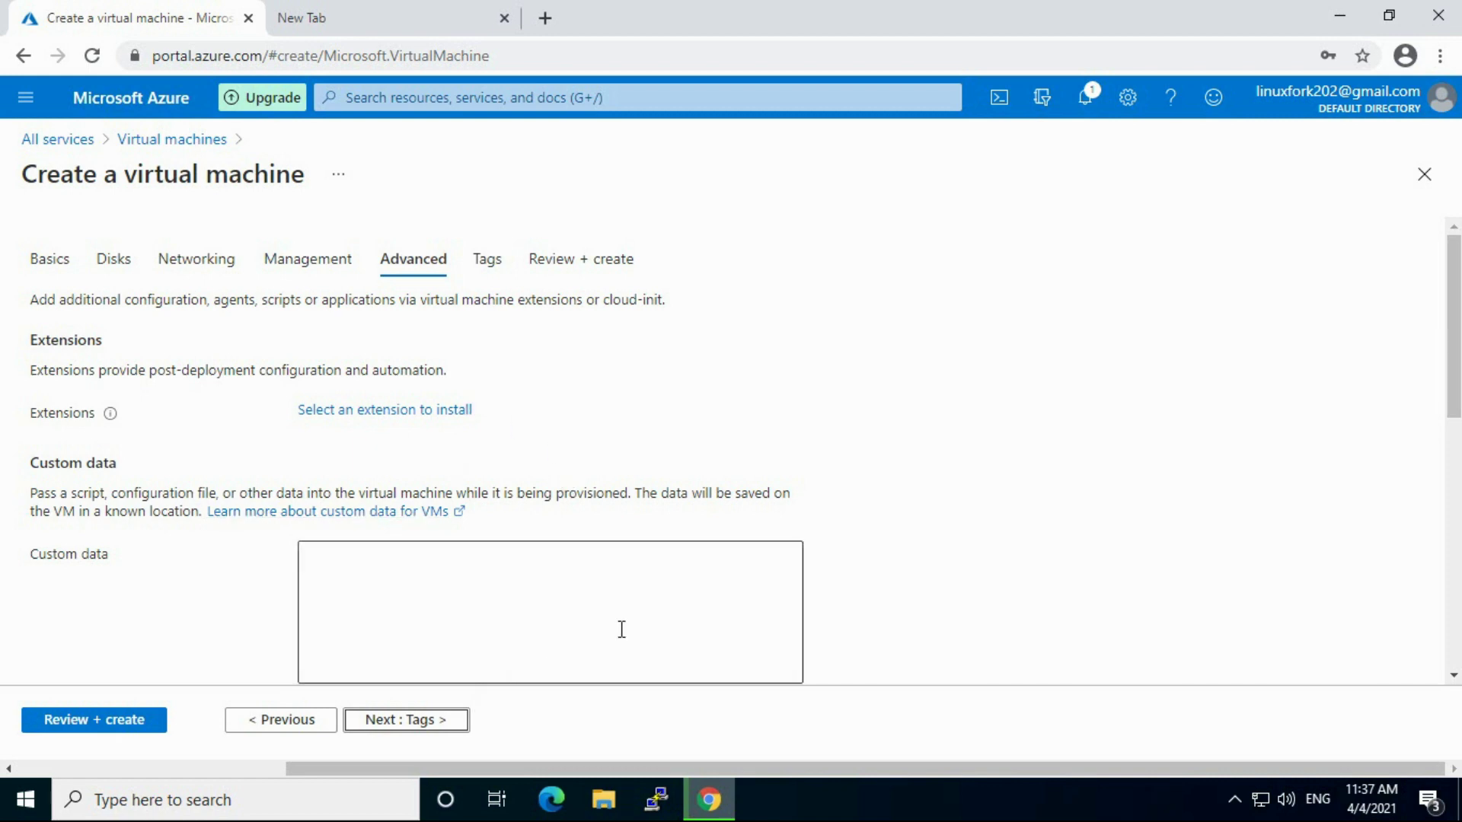
left_click_drag(1454, 327, 1454, 485)
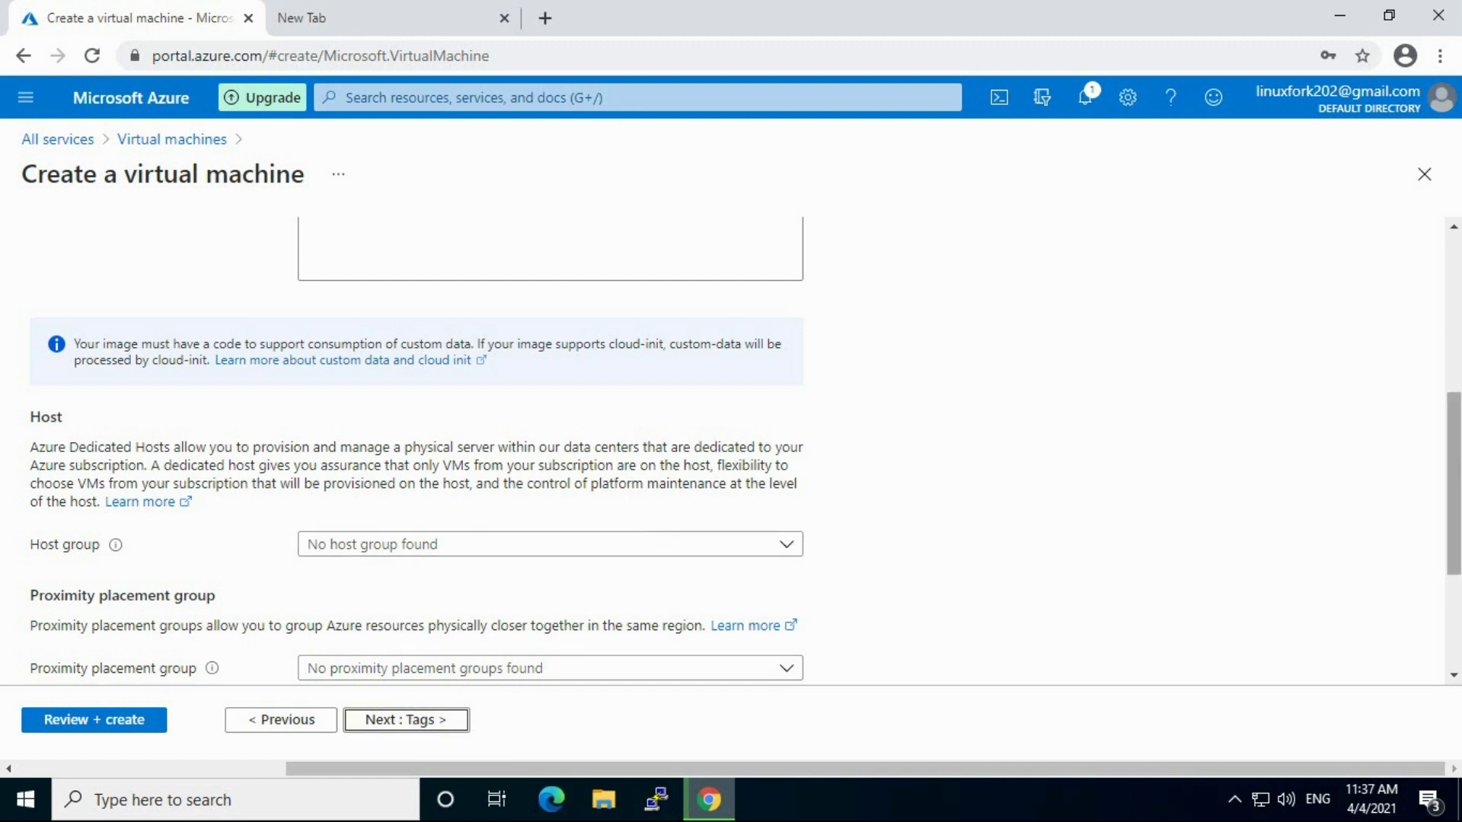
left_click_drag(1454, 487, 1454, 575)
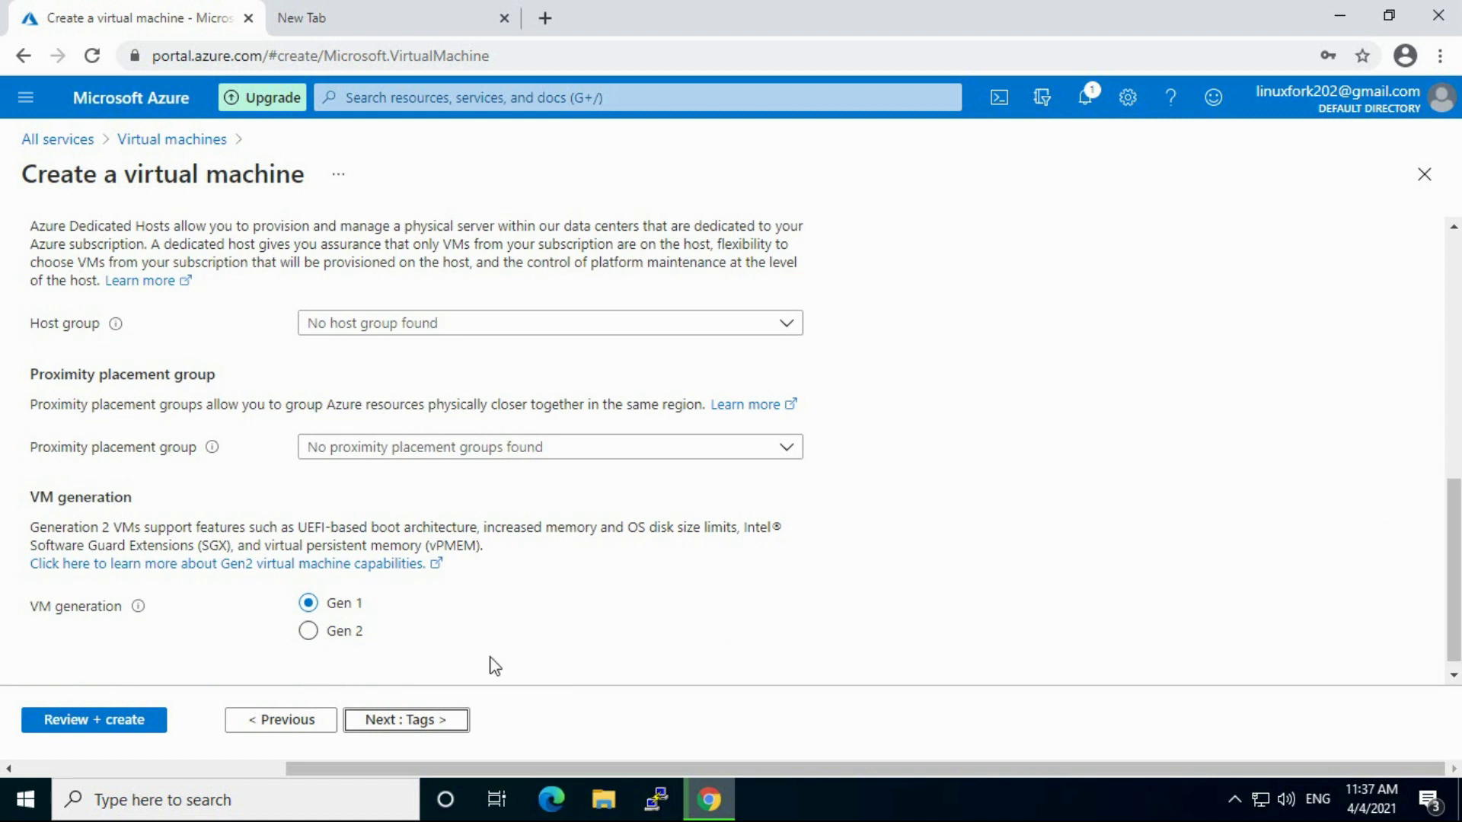
Step: Keep the Gen 1 default, skip the tags and create the virtual machine from the final review
left_click(409, 720)
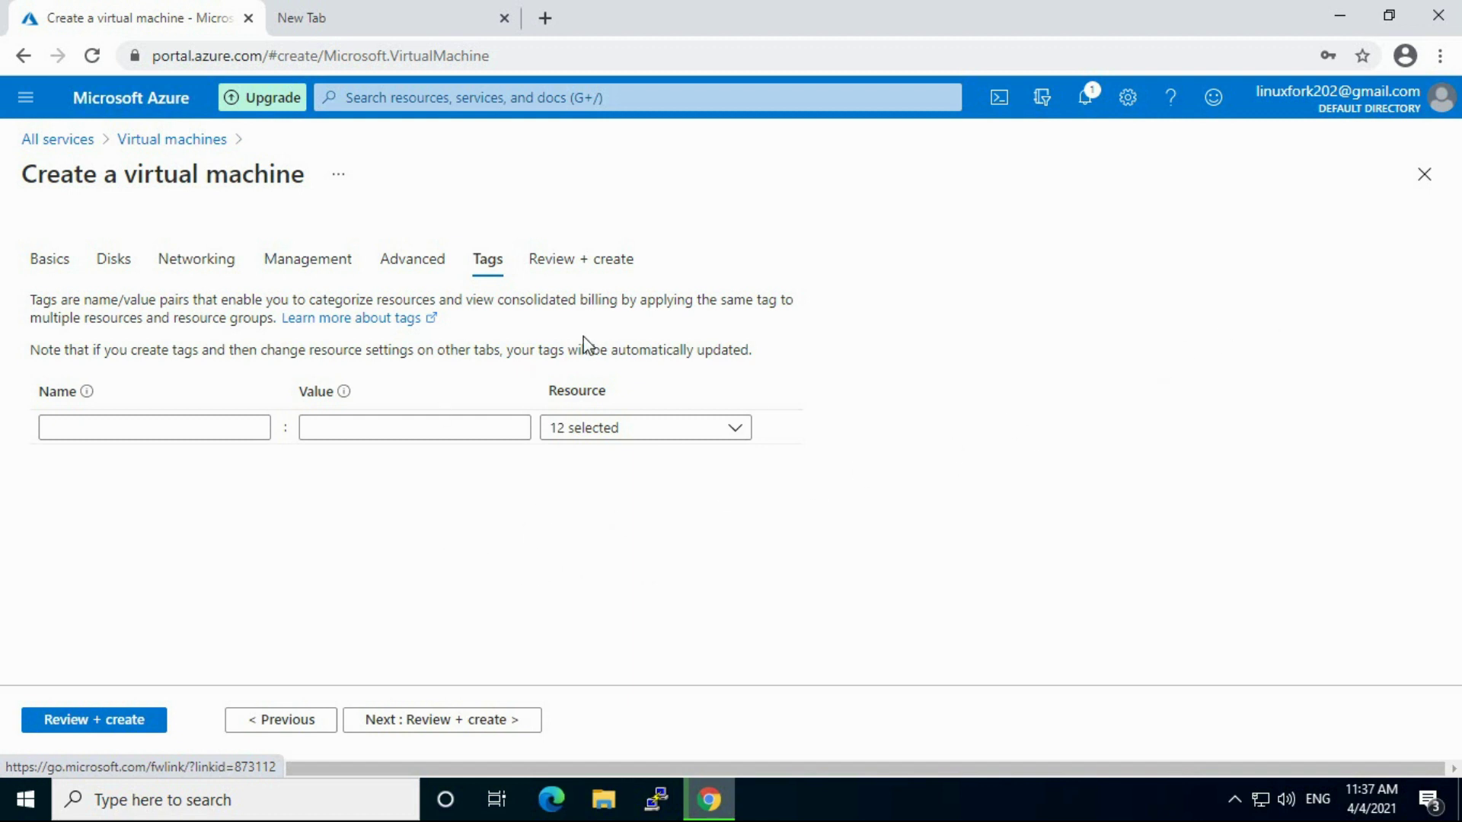
left_click(474, 721)
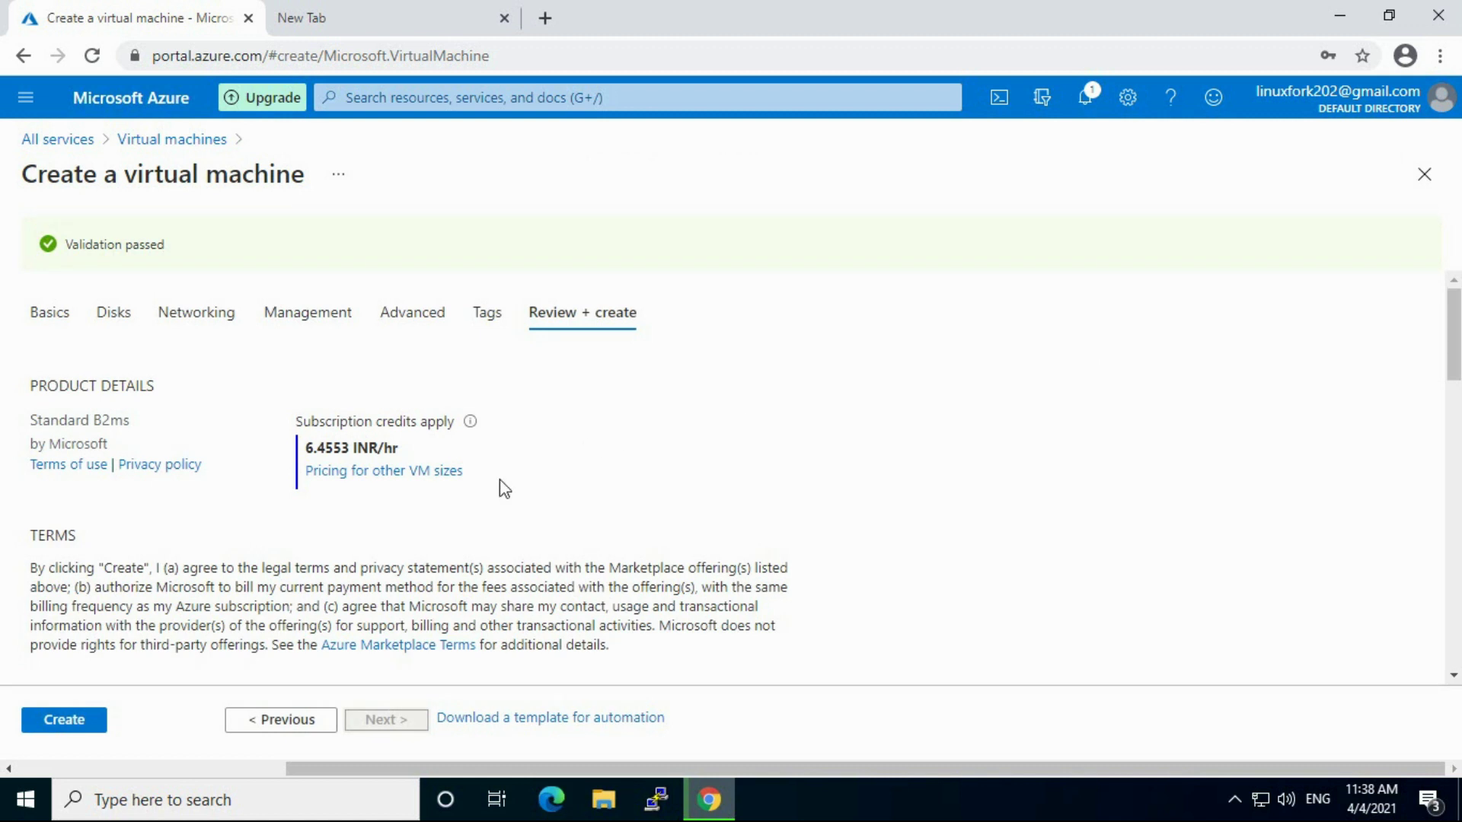
left_click(67, 720)
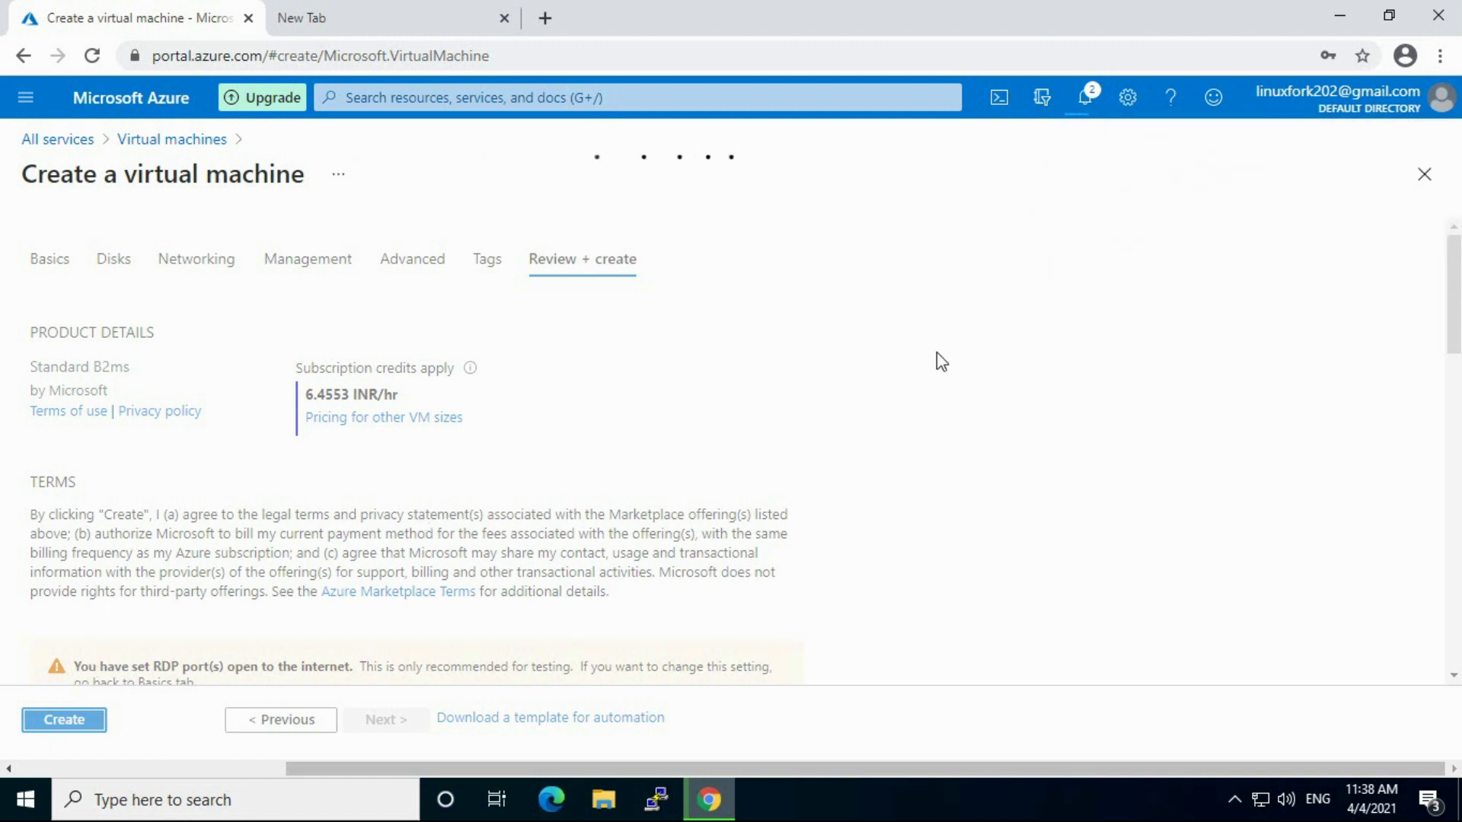
Step: Dismiss the notification about the created resource group and check the deployment notification for the virtual machine
left_click(1088, 107)
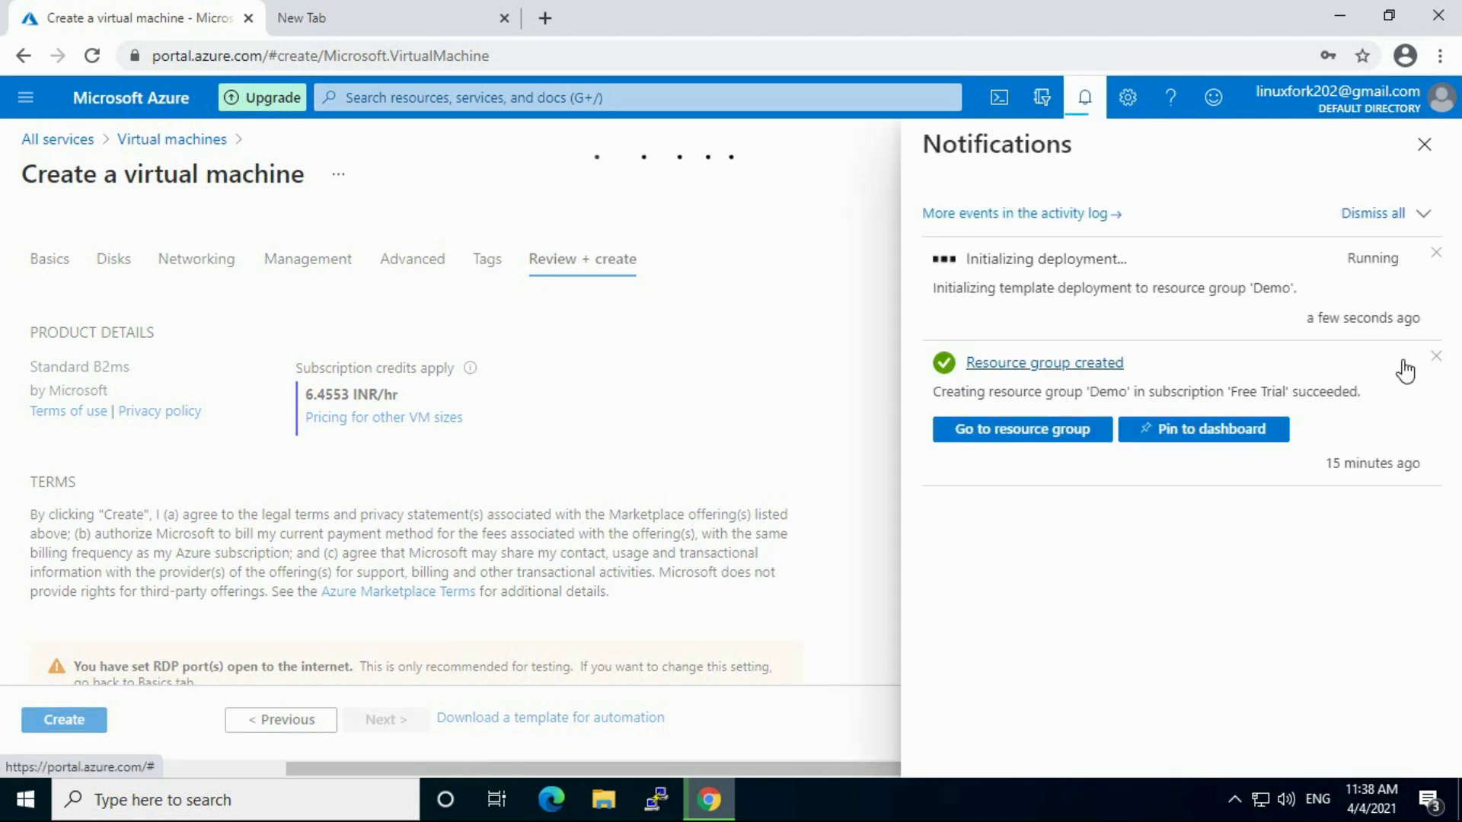
left_click(1436, 356)
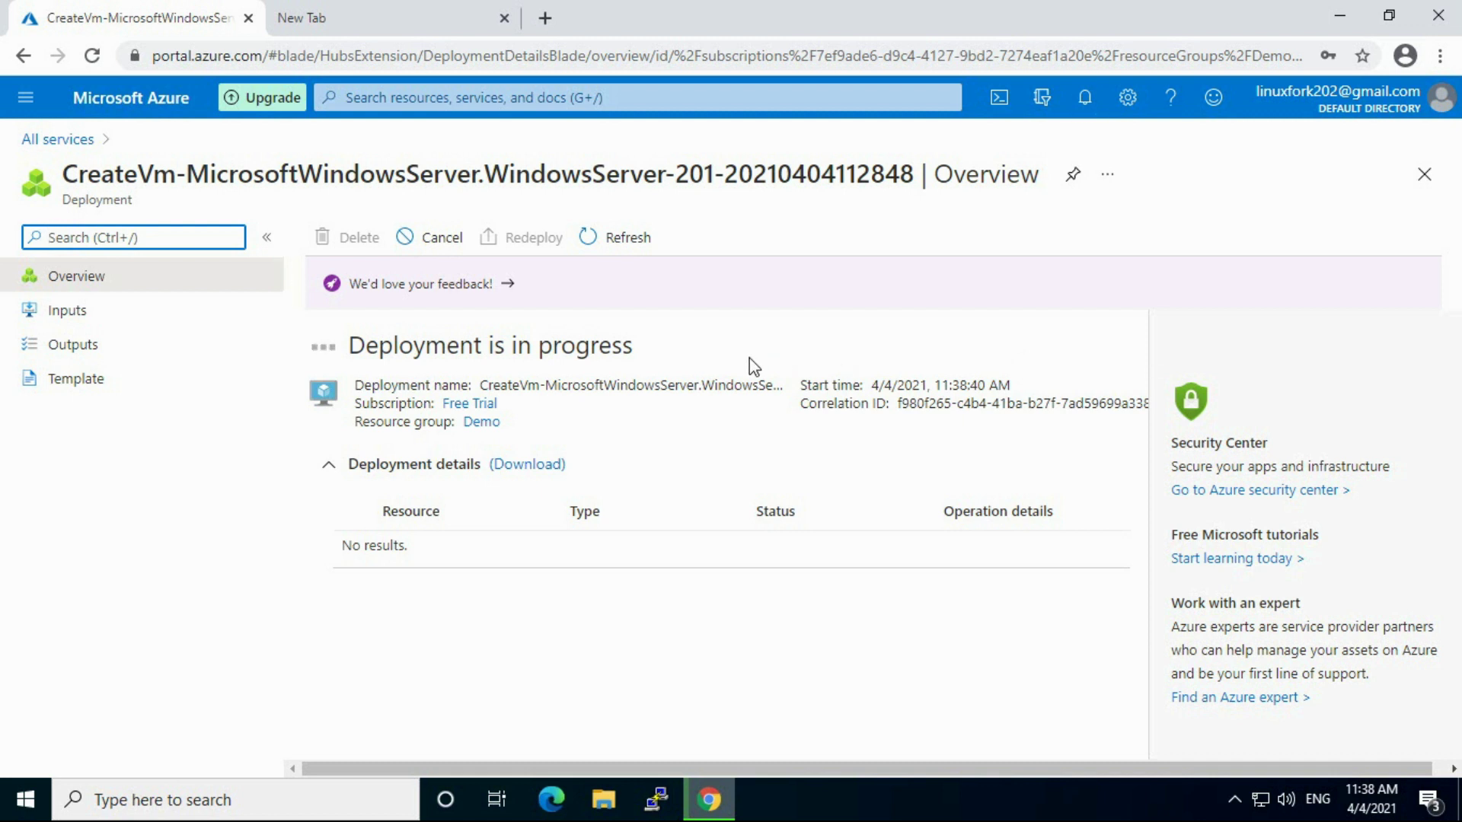
left_click(1085, 99)
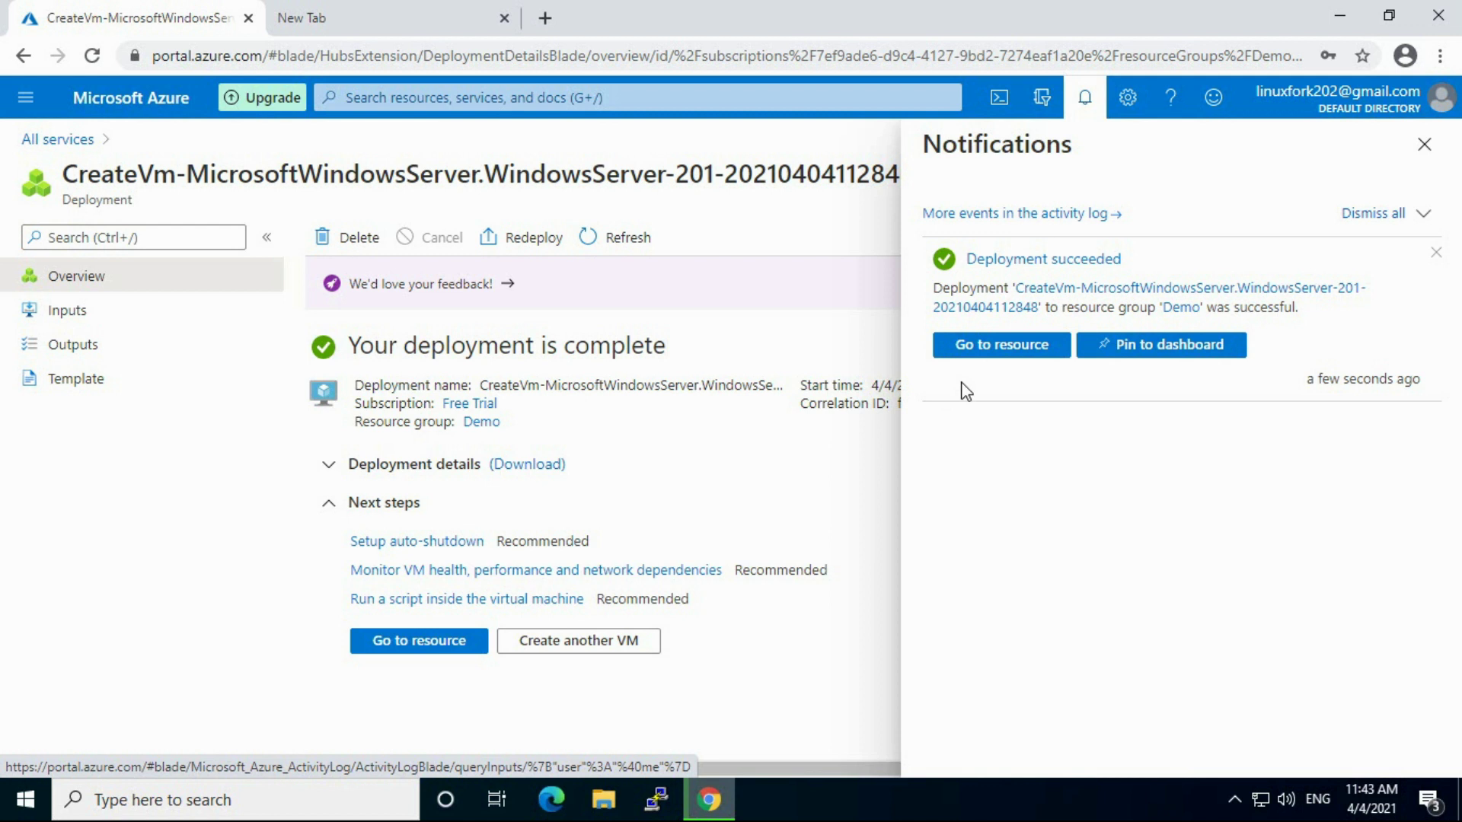
left_click(1424, 145)
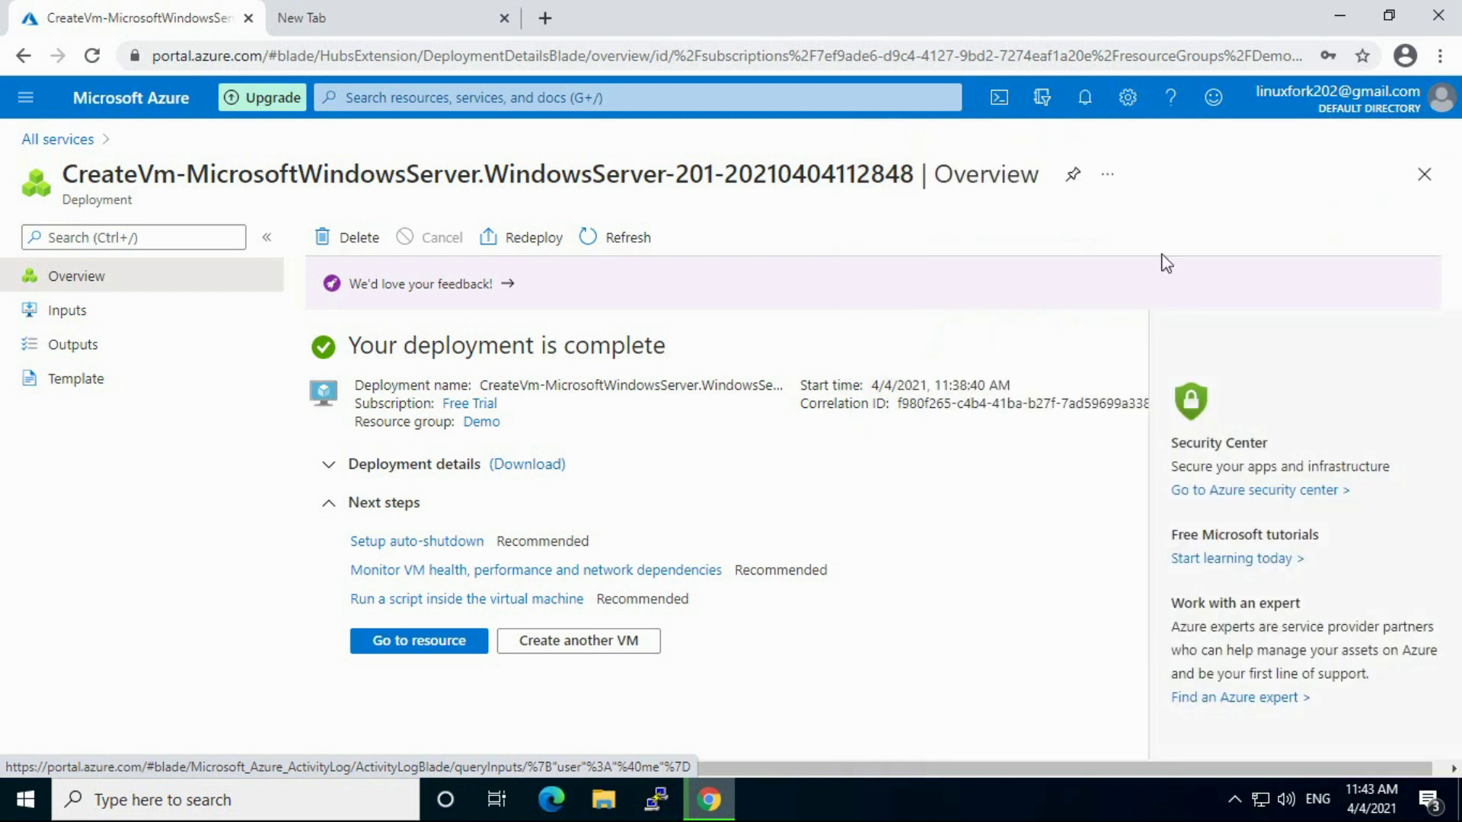
Step: Open the deployed virtual machine's overview and copy its public IP address
left_click(402, 644)
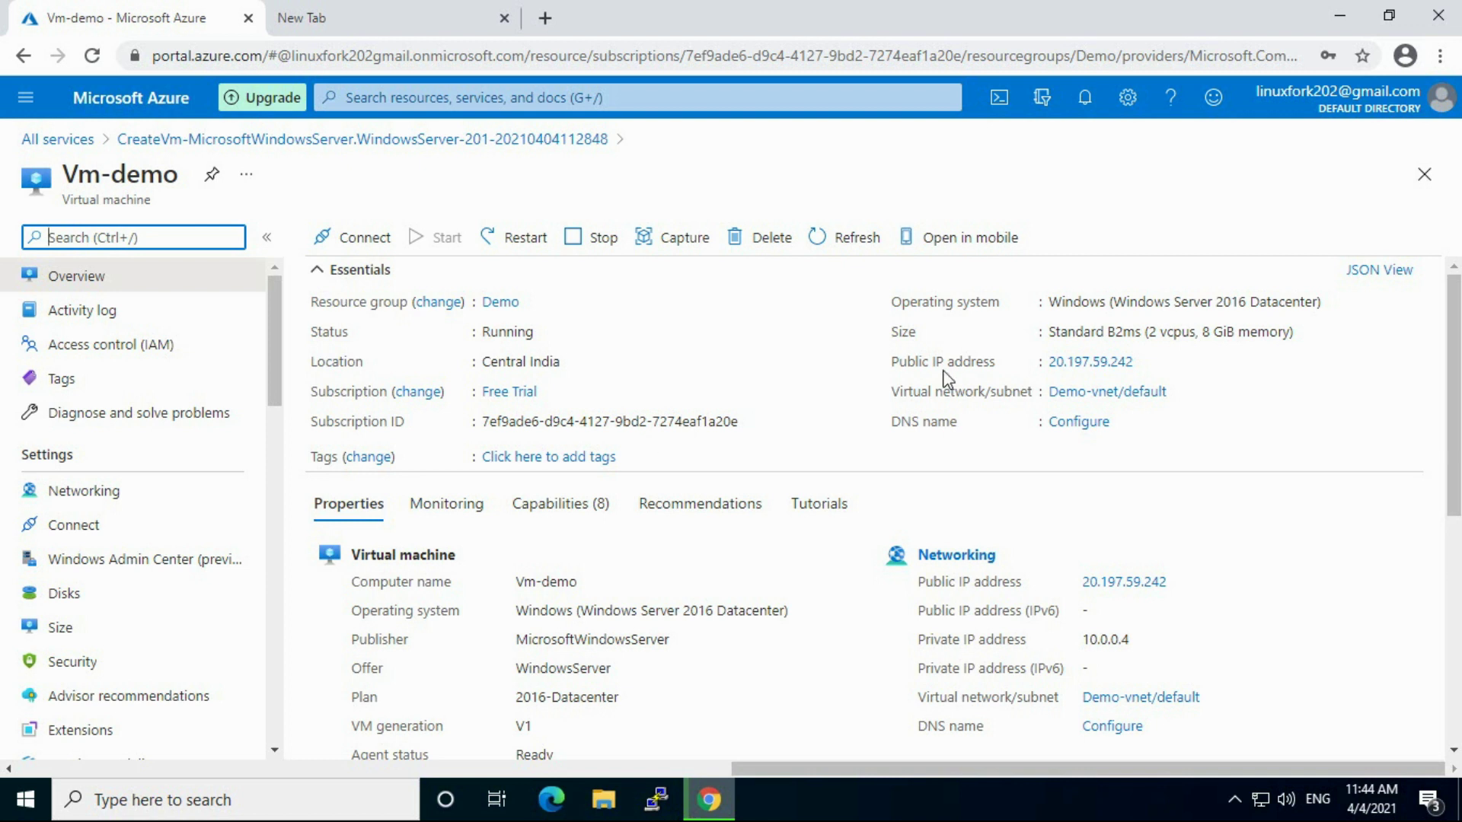
left_click(1147, 364)
left_click(1148, 364)
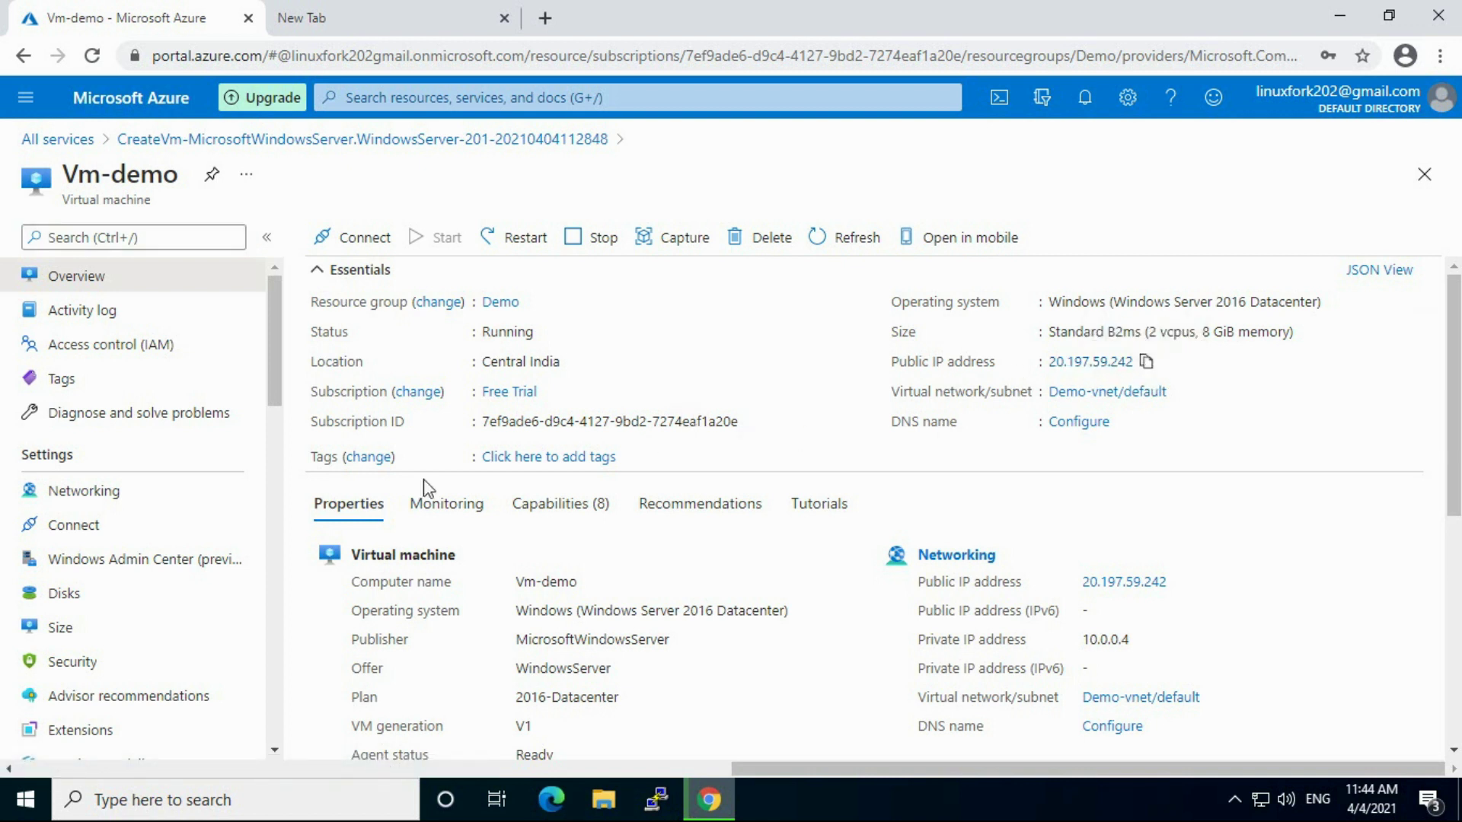
Step: Examine Vm-demo's properties and the settings available for managing it
scroll(1455, 327, "down", 2)
scroll(883, 508, "down", 2)
scroll(883, 508, "up", 4)
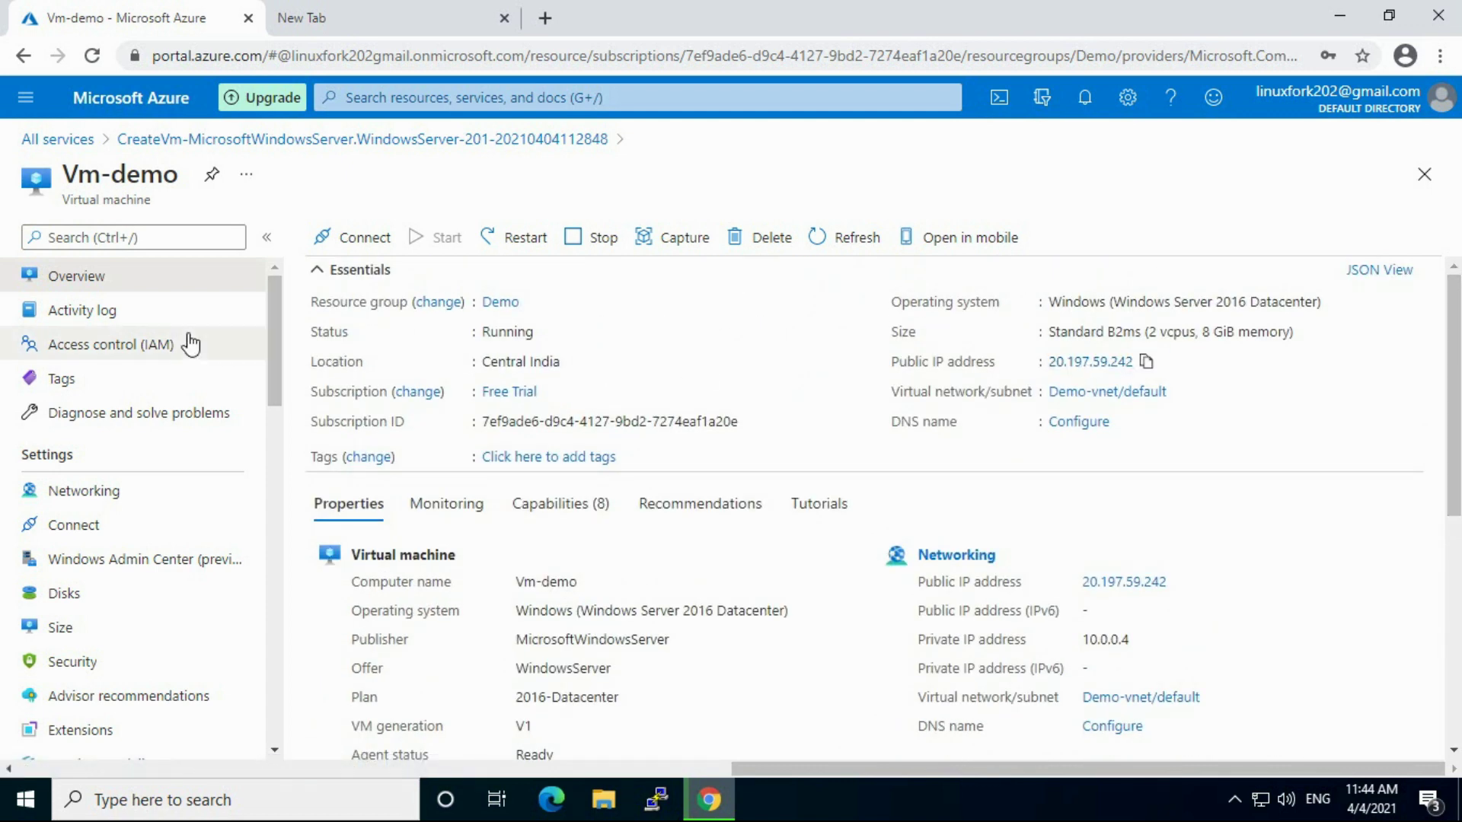
mouse_move(274, 314)
left_mouse_down()
mouse_move(276, 664)
mouse_move(273, 298)
left_mouse_up()
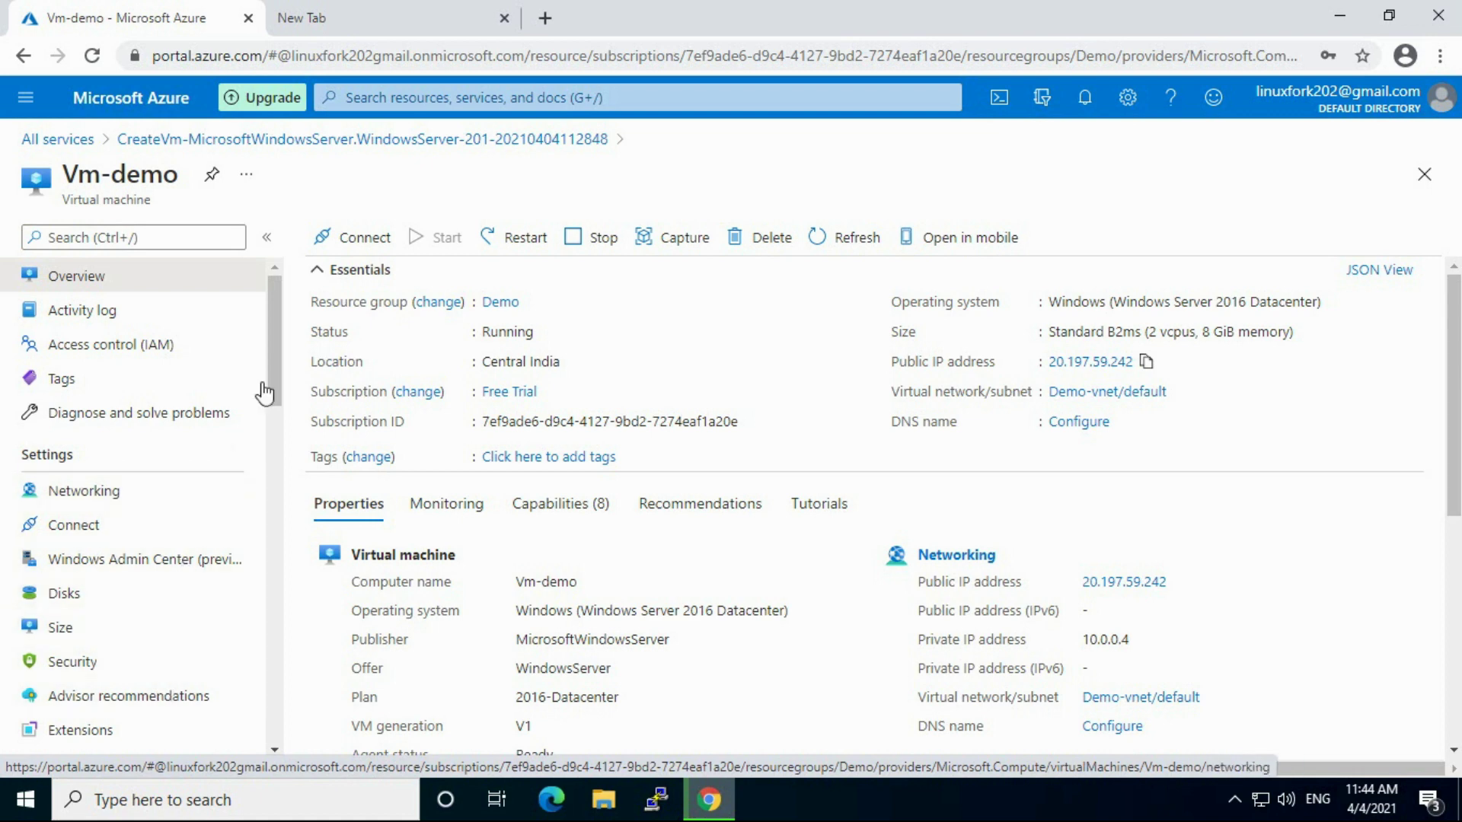
mouse_move(271, 332)
left_mouse_down()
mouse_move(271, 678)
mouse_move(273, 320)
left_mouse_up()
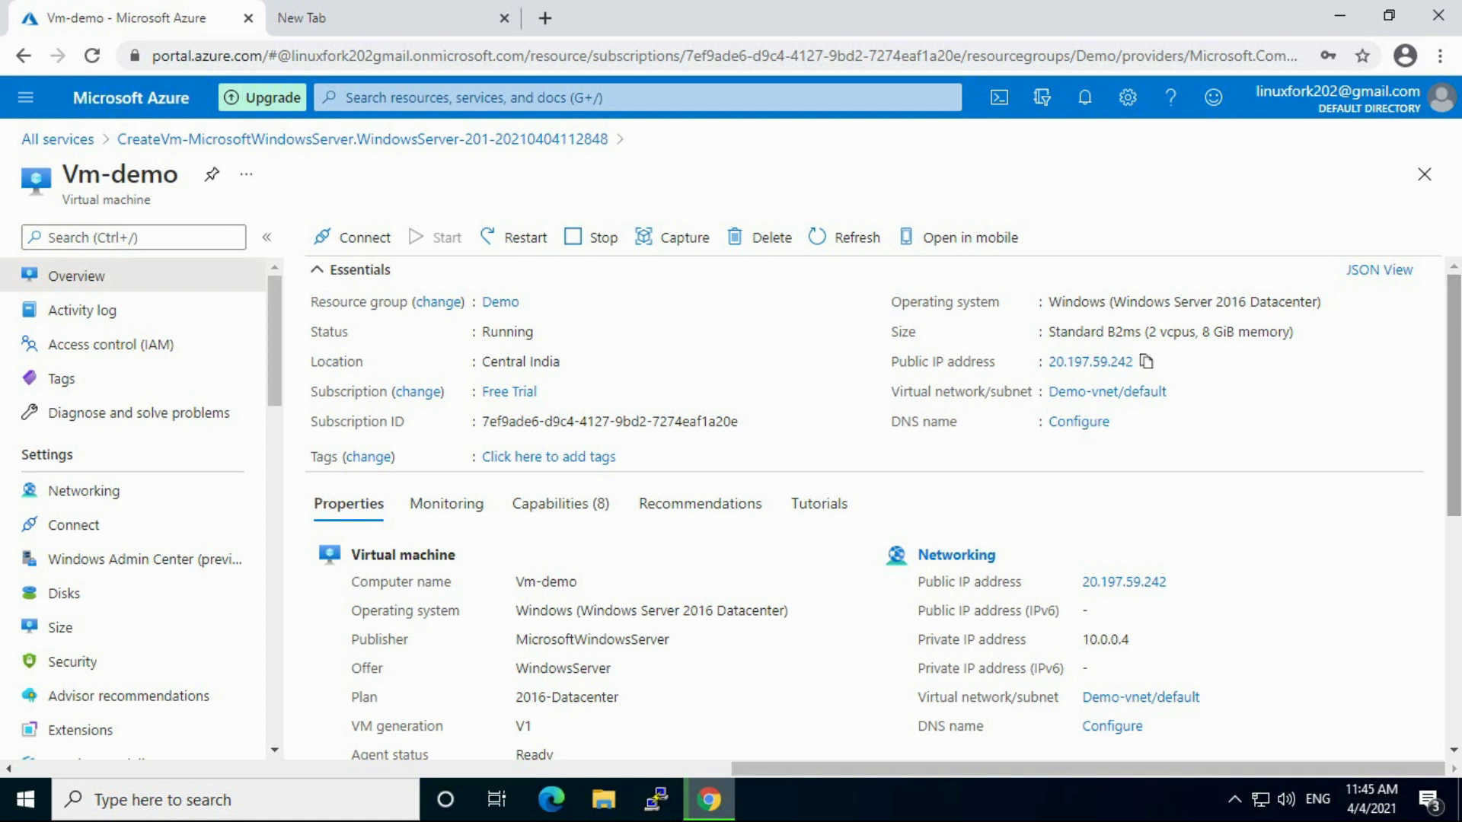
Step: Download the RDP file for Vm-demo's public IP address on port 3389 and open it to start the remote connection
left_click(331, 242)
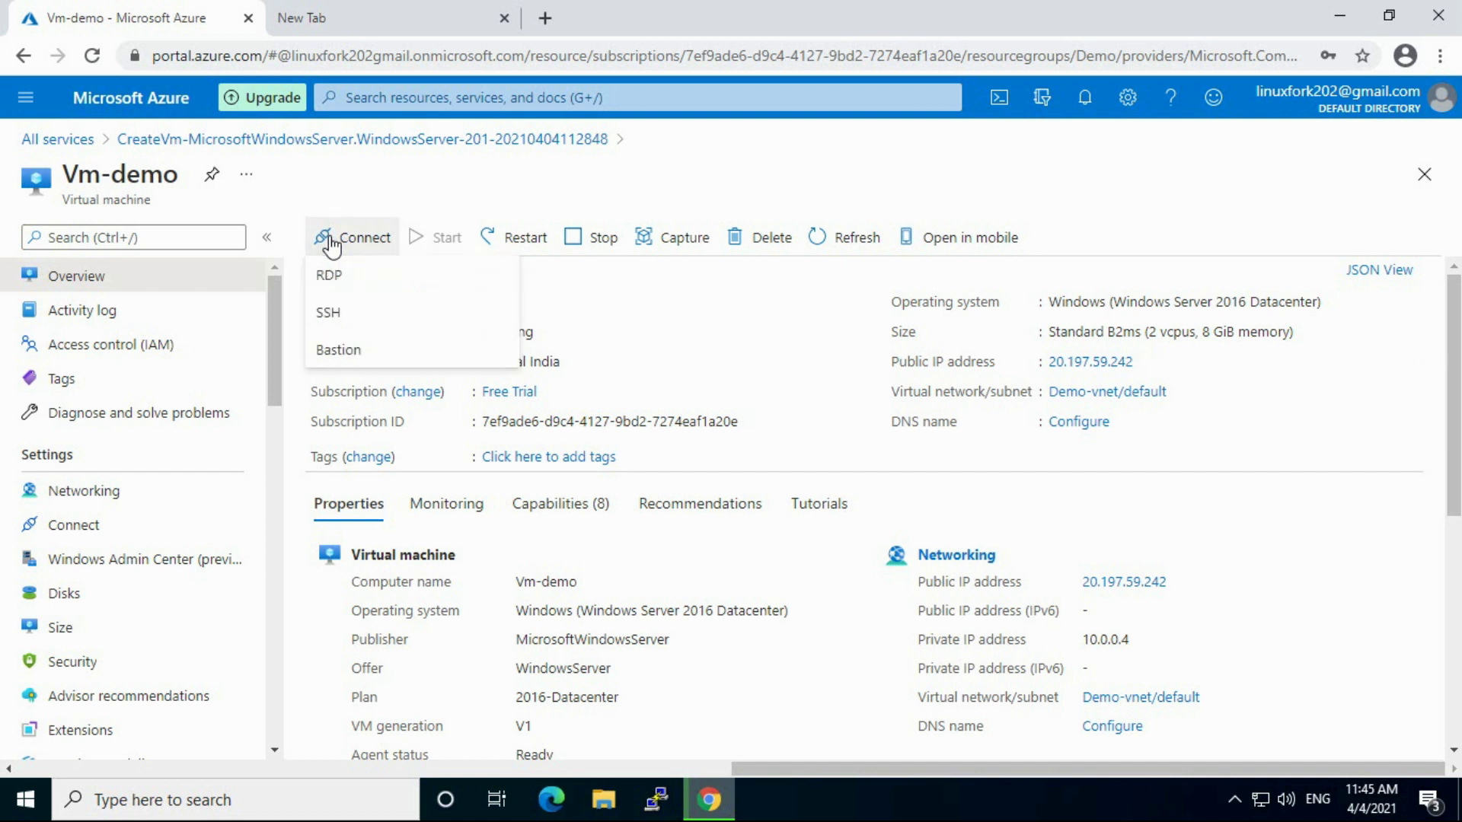
left_click(351, 287)
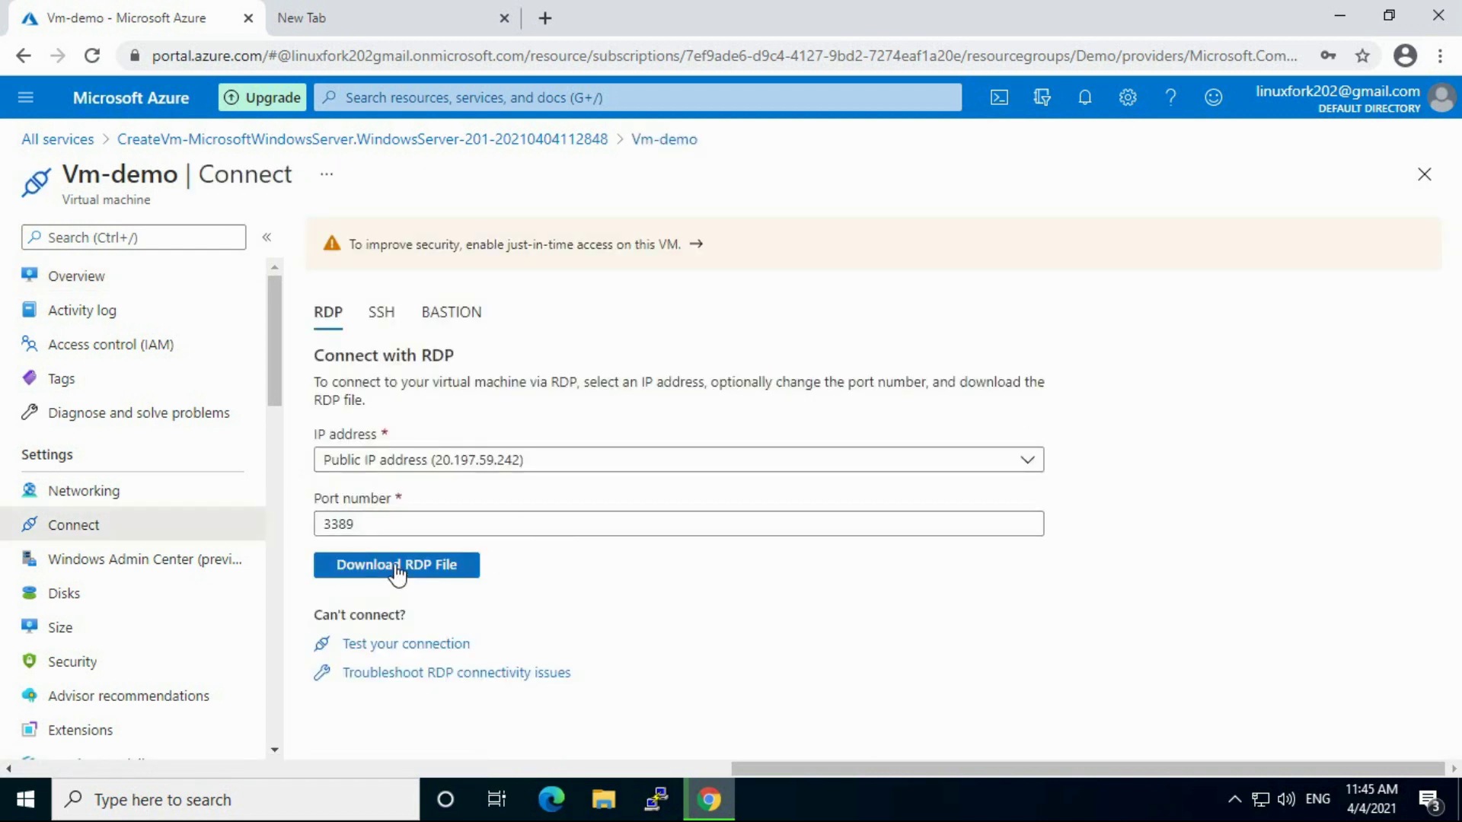
left_click(392, 570)
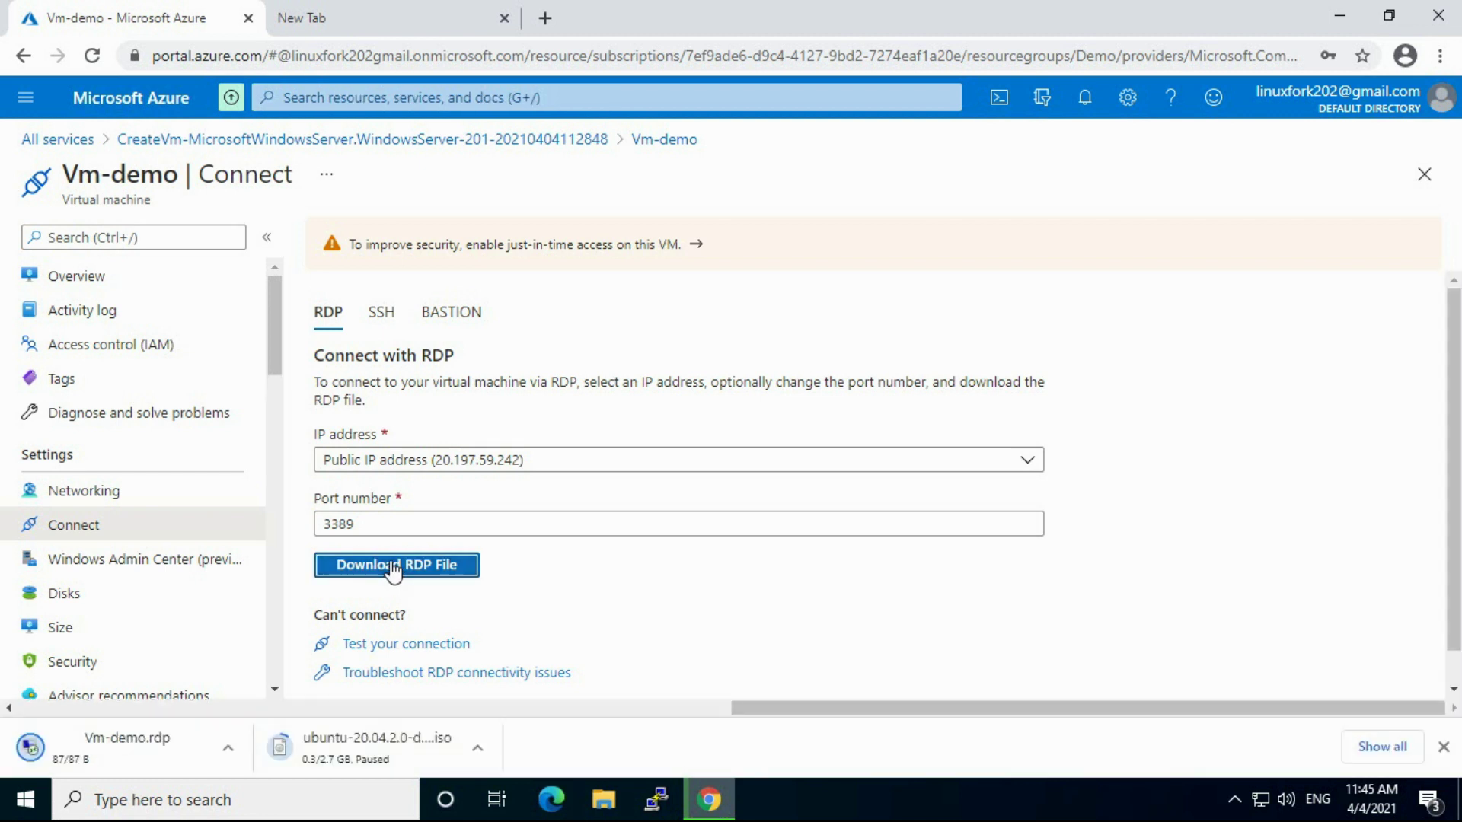
left_click(112, 750)
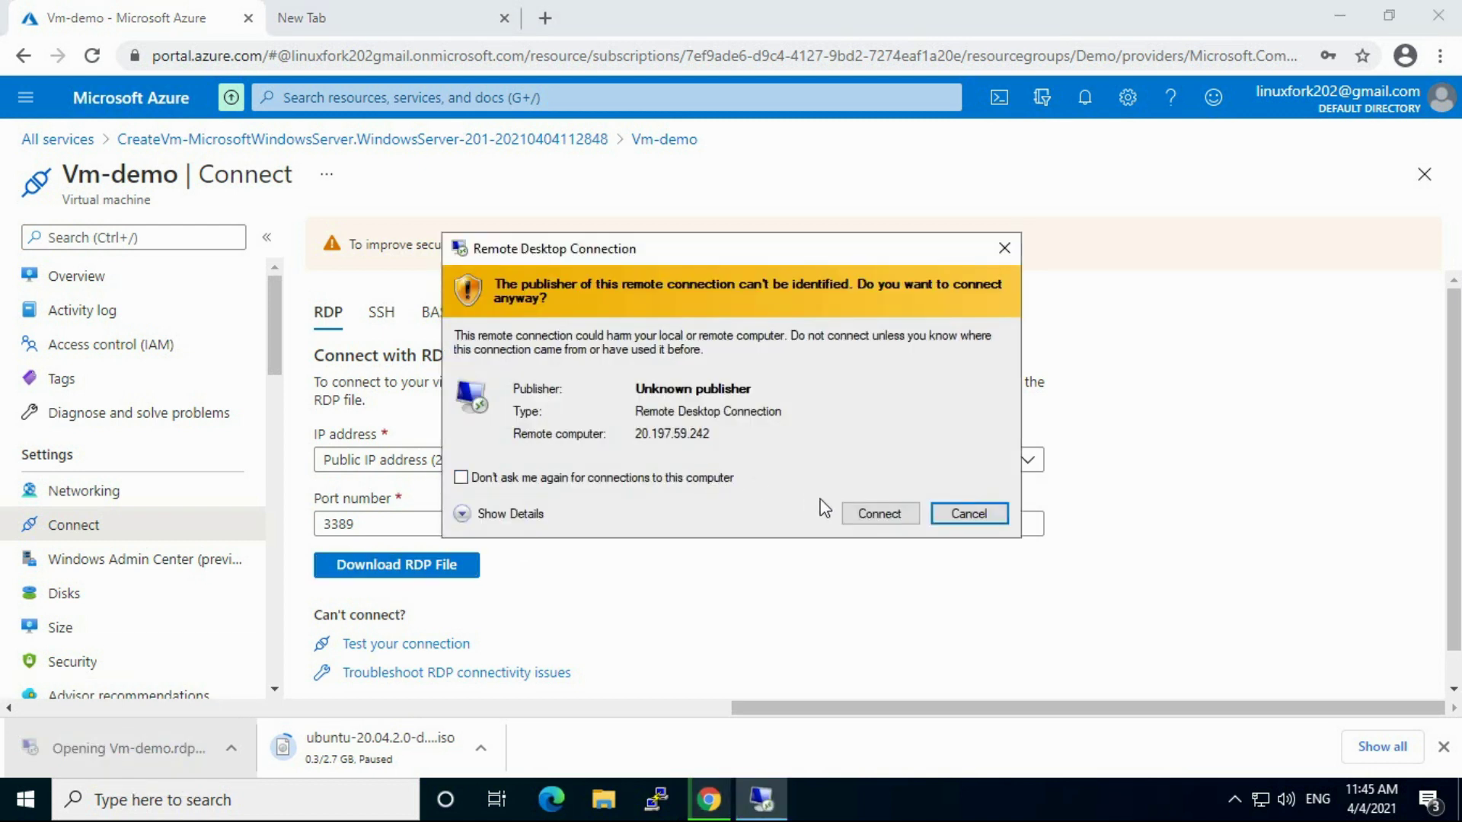
left_click(858, 513)
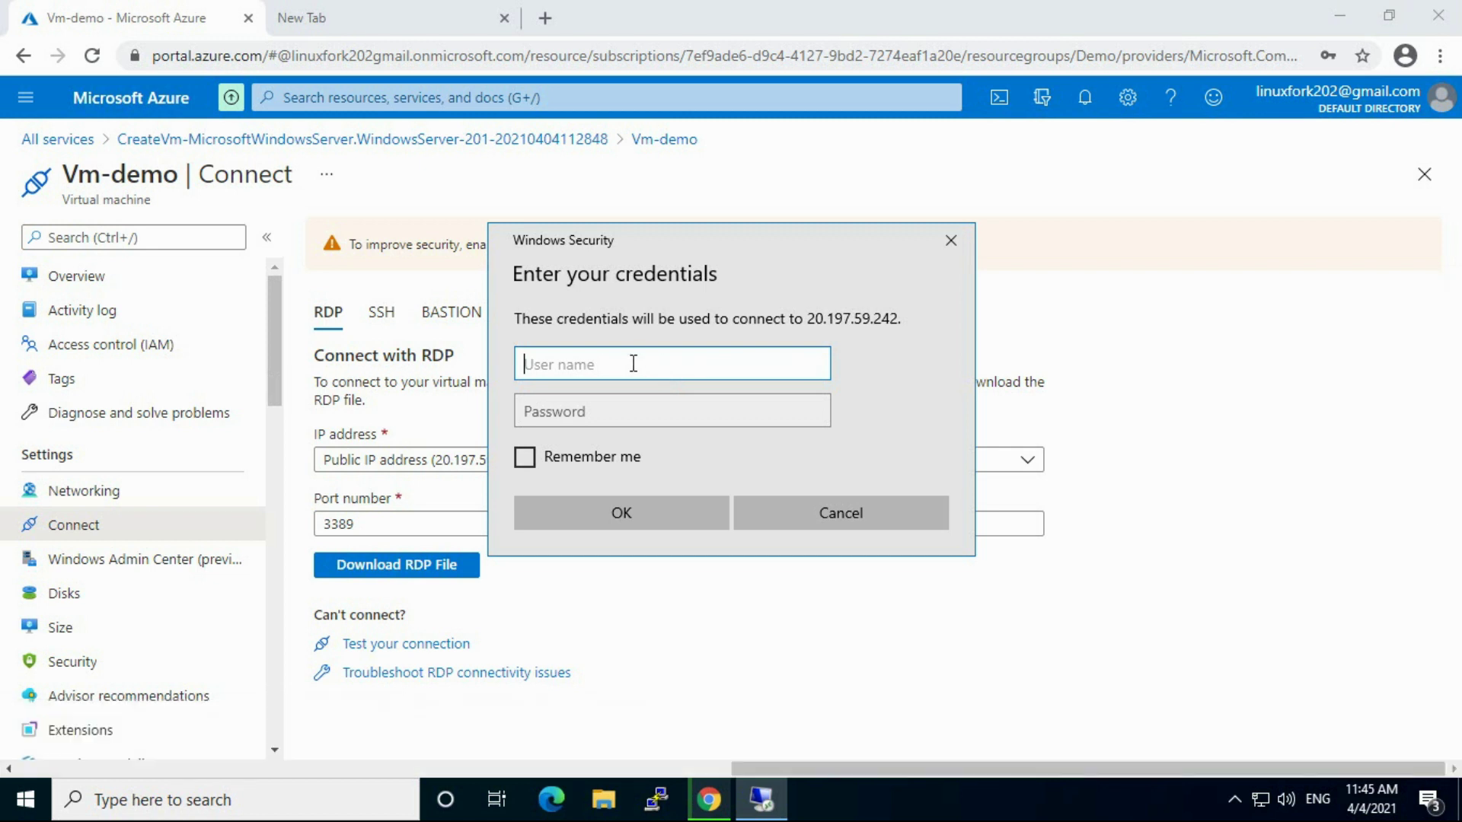
Step: Sign in to the remote computer as forkadmin with the account password and accept the untrusted certificate
type("forkadmin")
left_click(579, 418)
type("••••••")
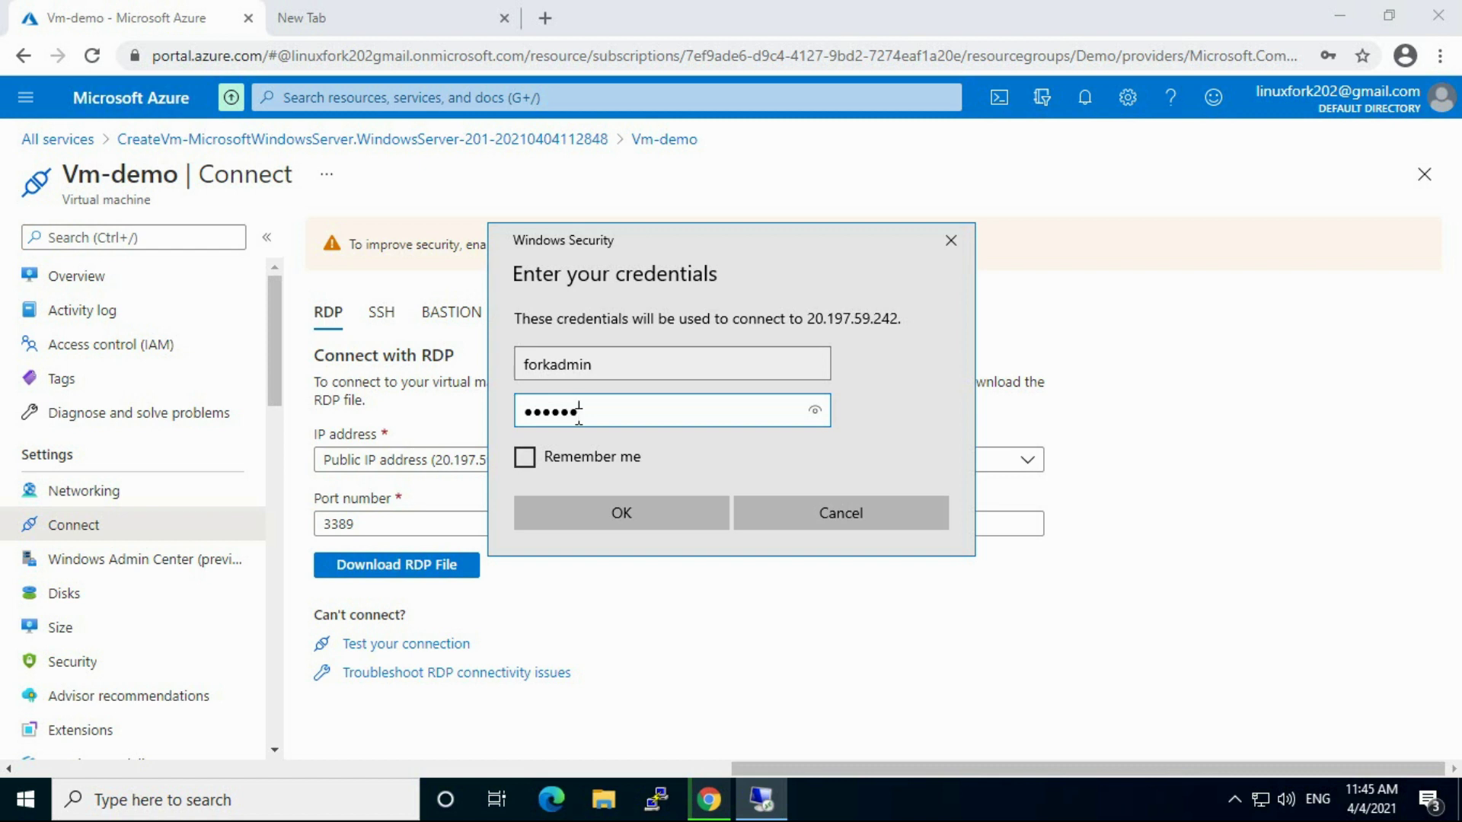
type("••••••")
left_click(582, 513)
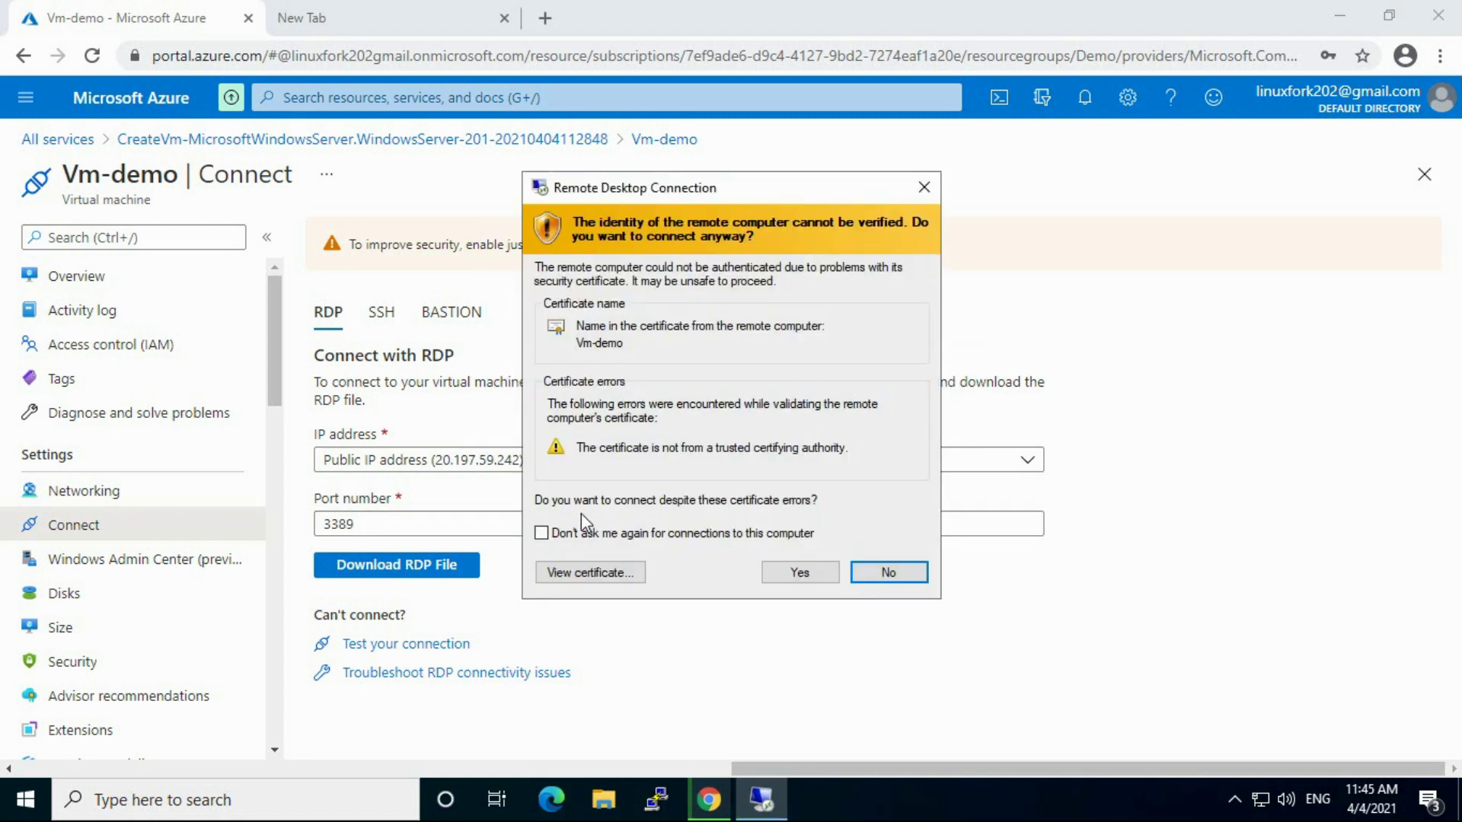
left_click(784, 575)
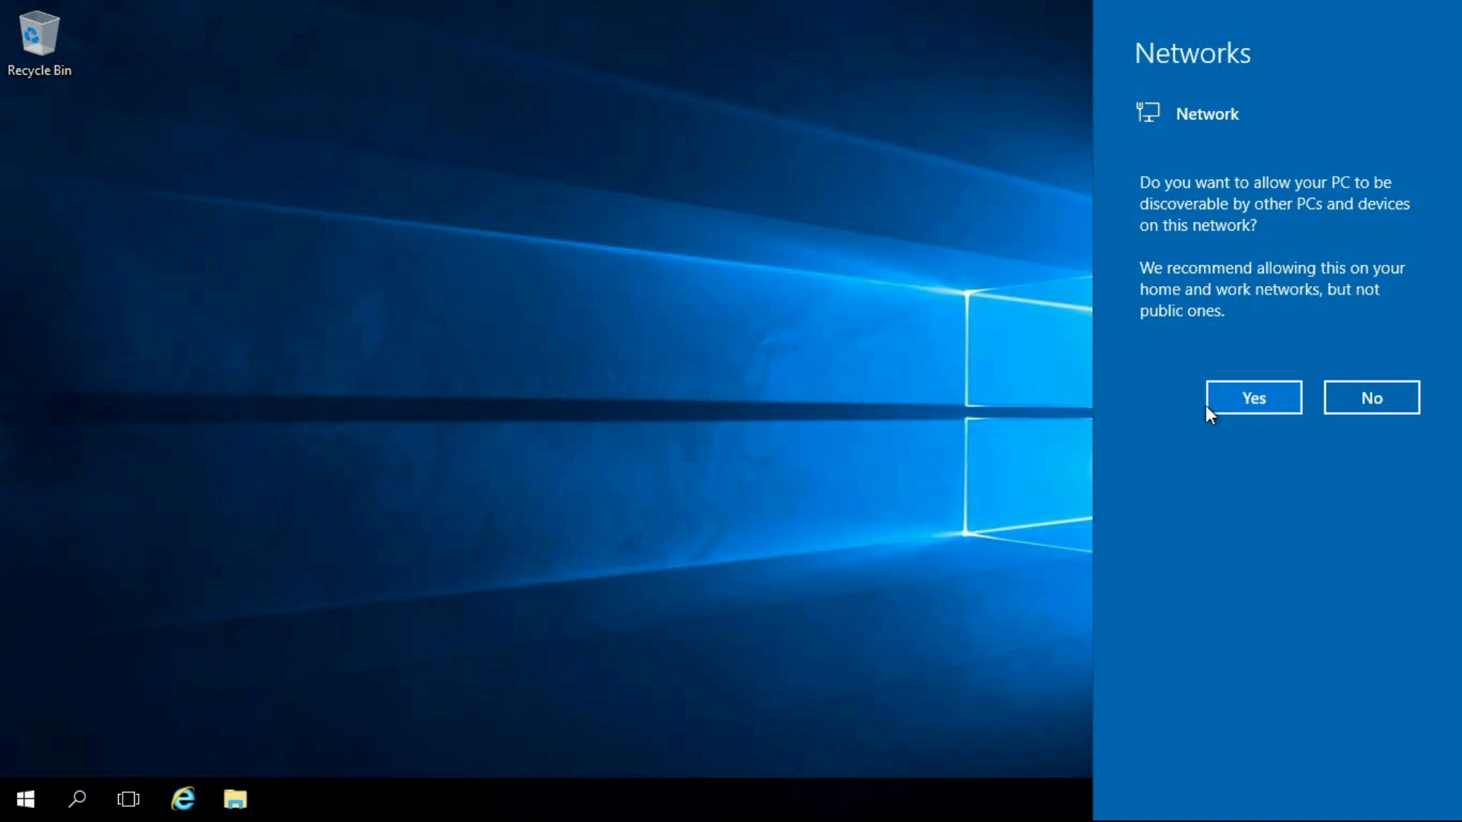
Step: Allow the server to be discoverable on the network and close Server Manager
left_click(1236, 399)
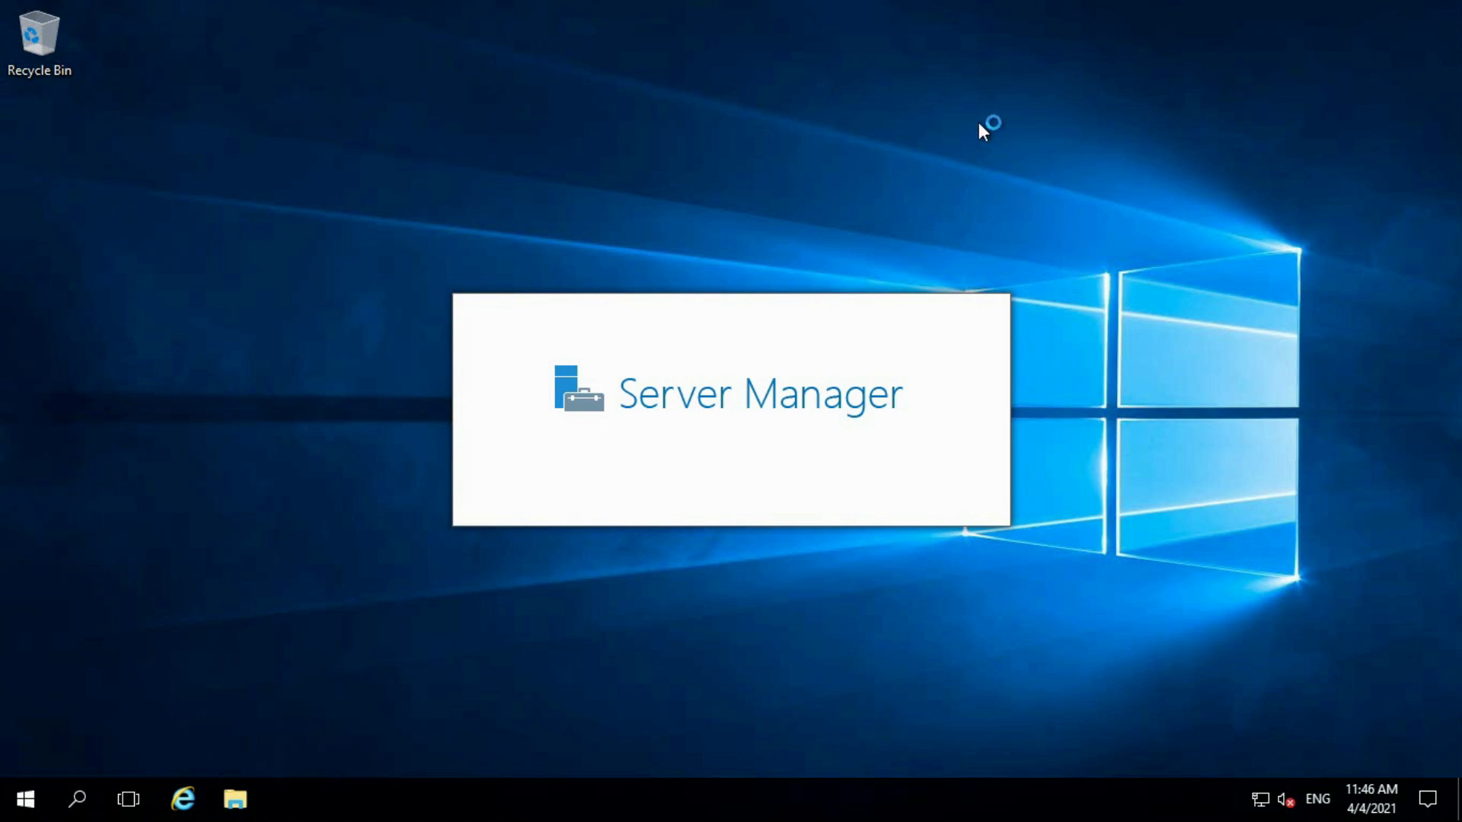
mouse_move(449, 1)
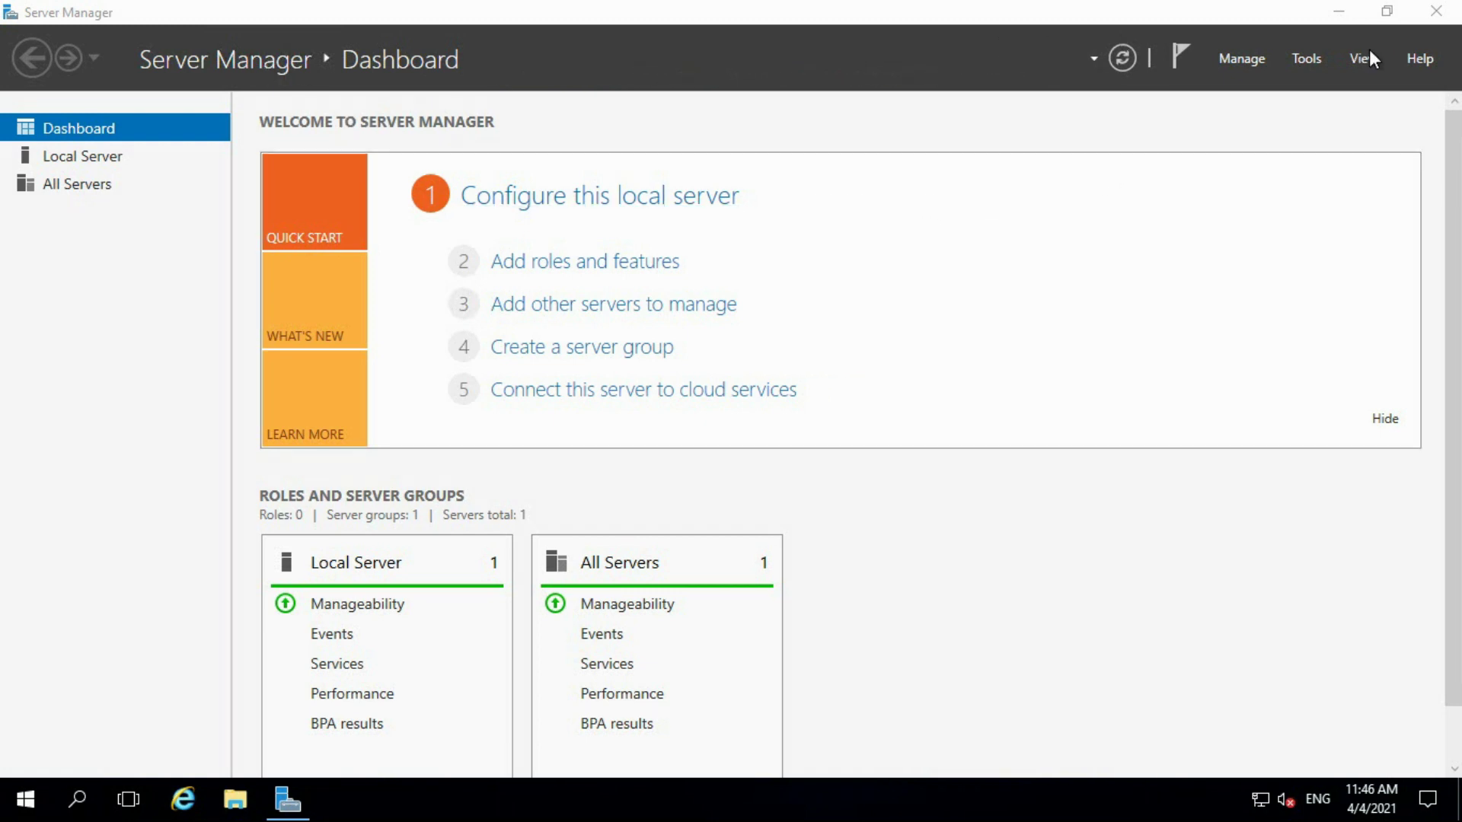
left_click(1435, 11)
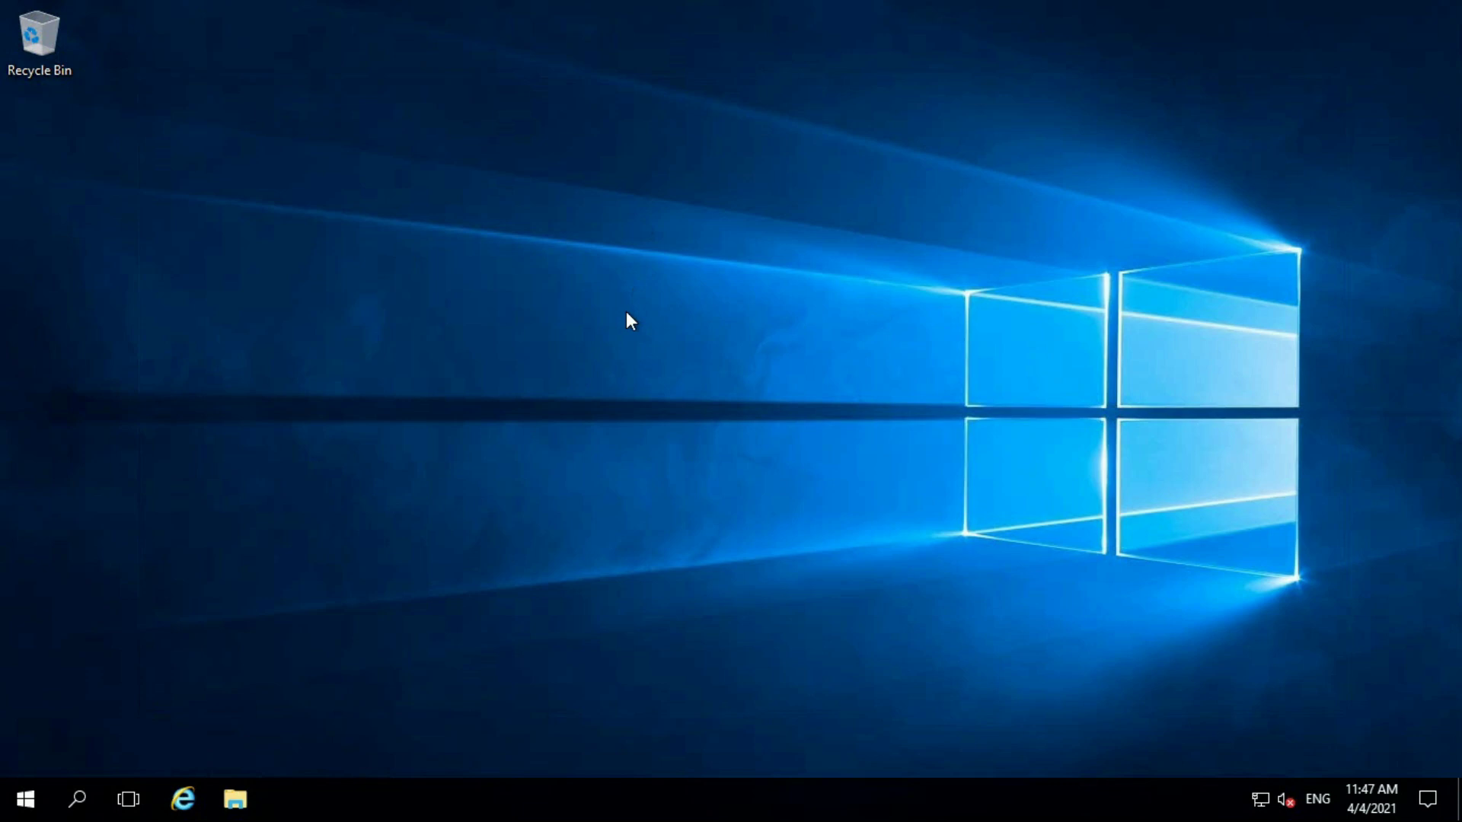
Step: Bring up the connection bar of the full-screen remote session
key("alt")
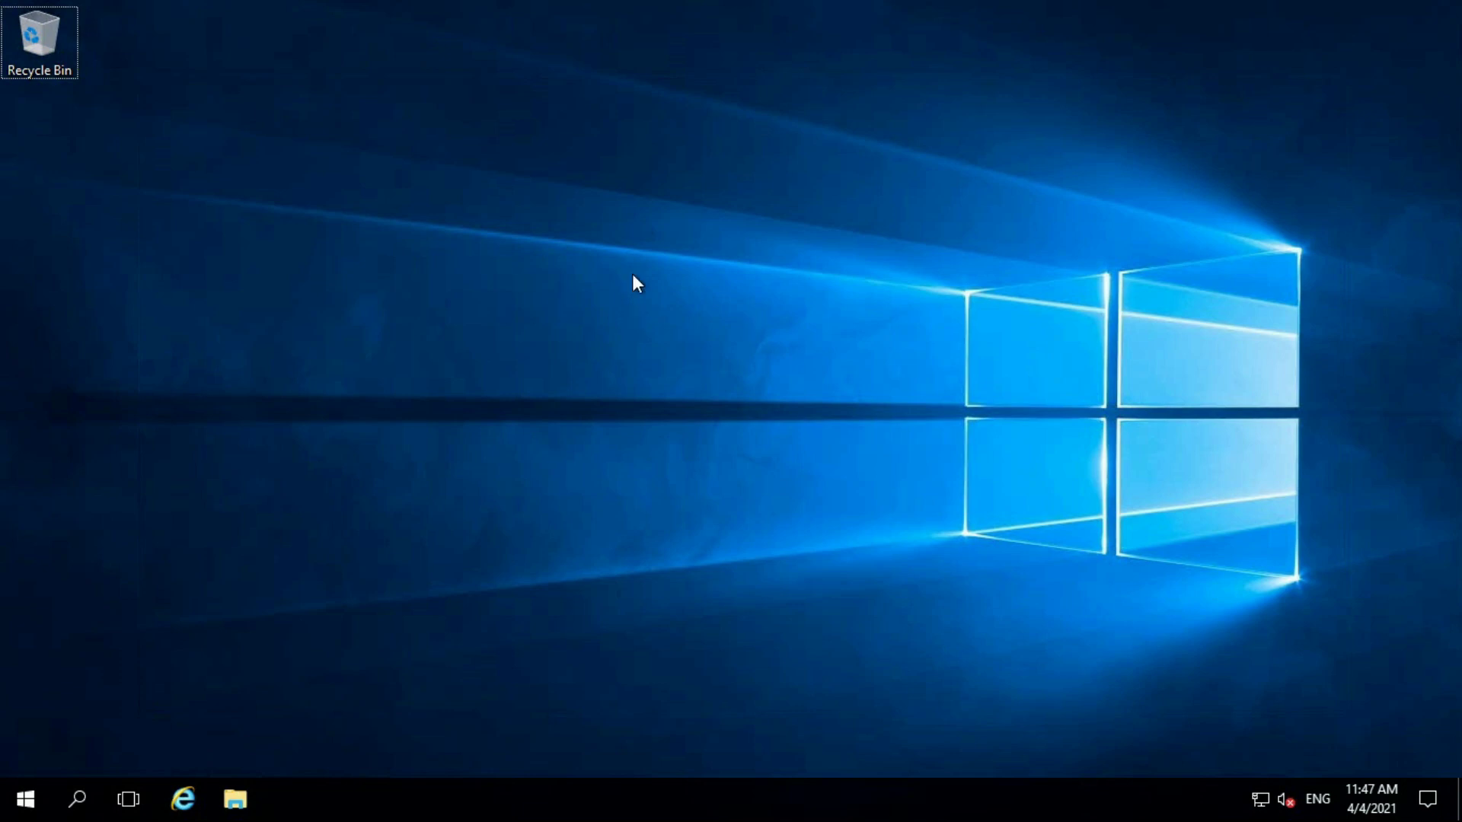
mouse_move(742, 1)
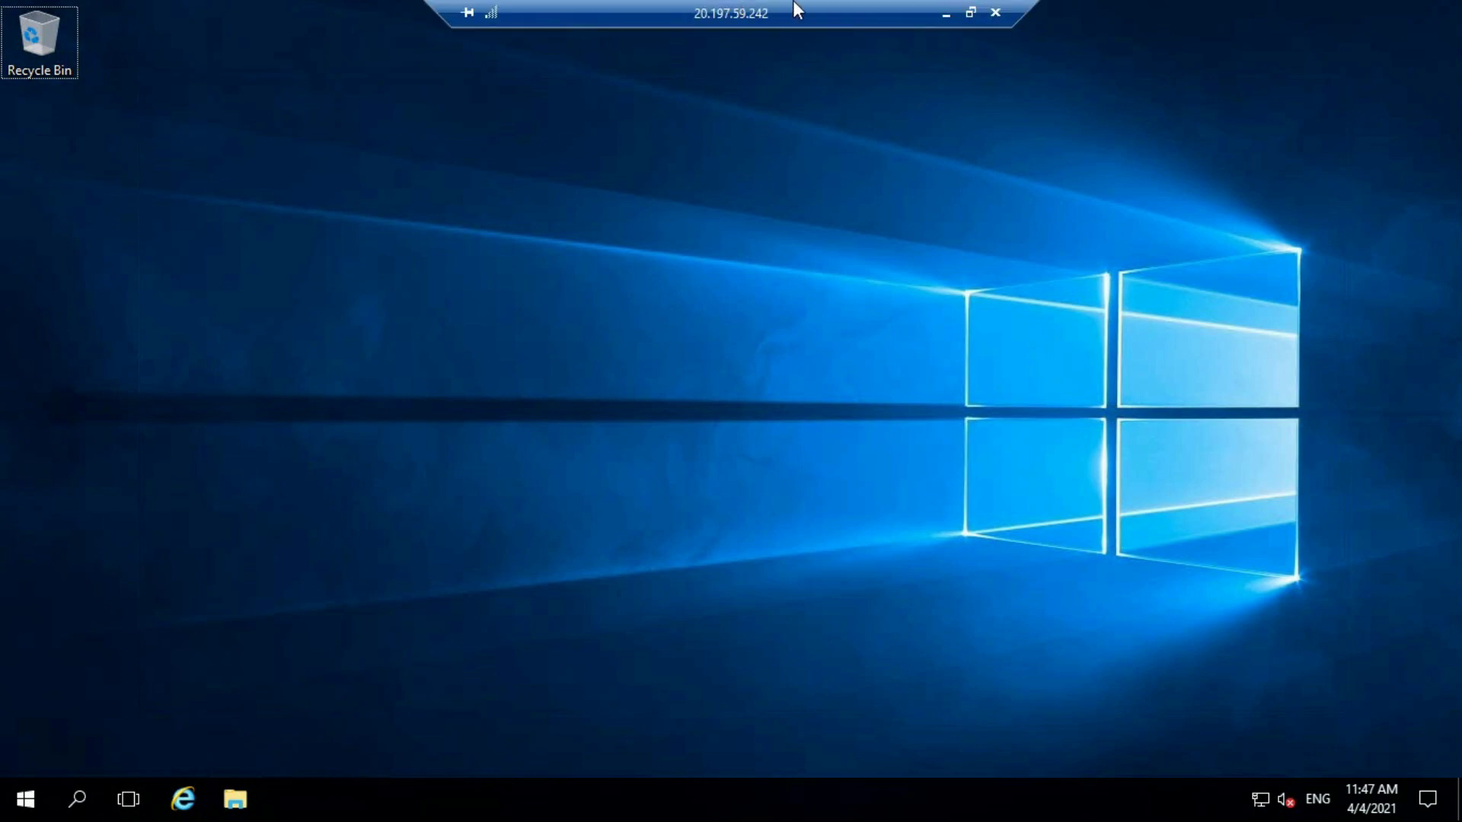